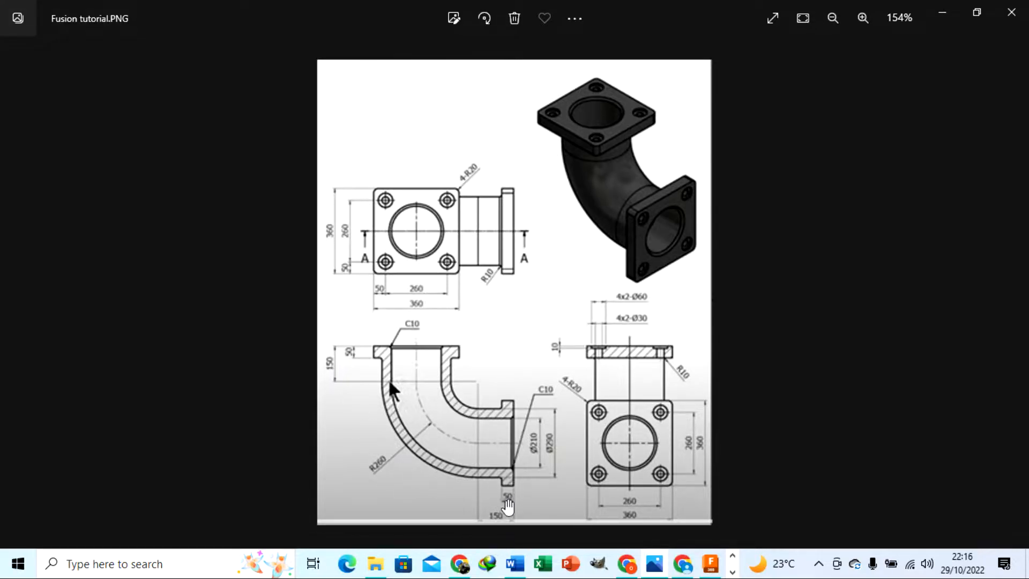
# Step: Switch to Autodesk Fusion 360 and start a new sketch on the front plane
pyautogui.click(710, 562)
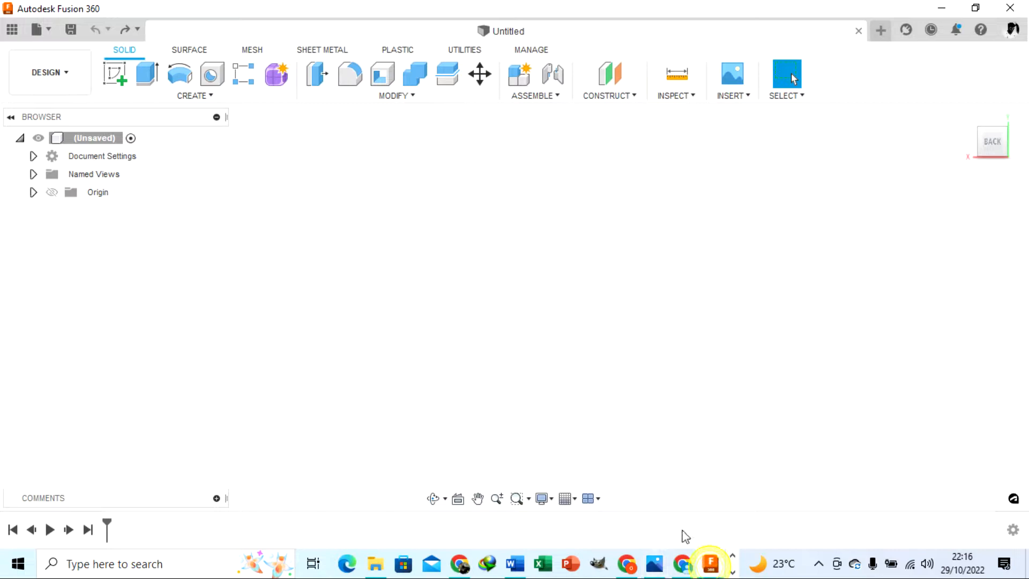
pyautogui.click(114, 73)
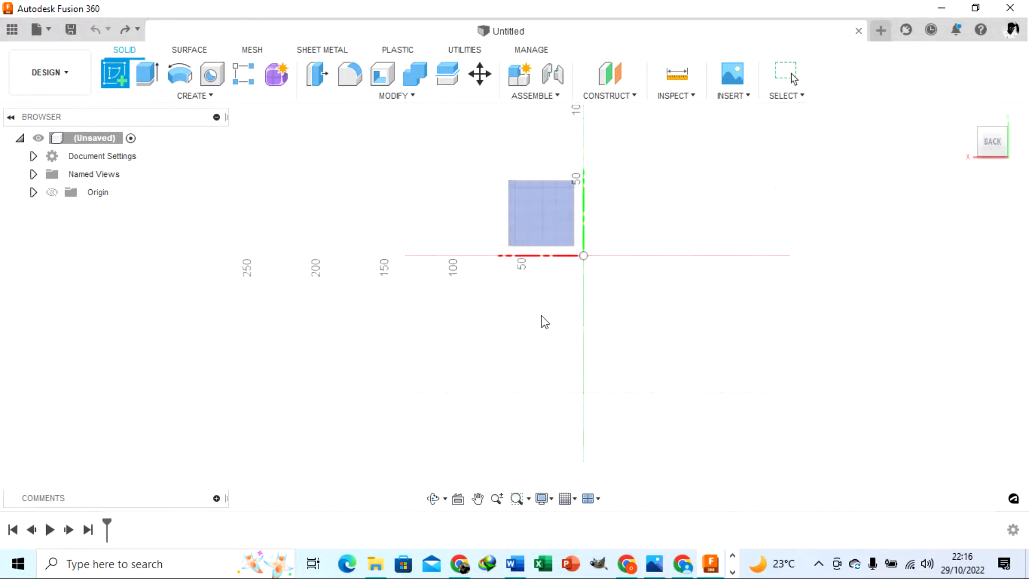
pyautogui.click(531, 276)
pyautogui.scroll(-3, 688, 266)
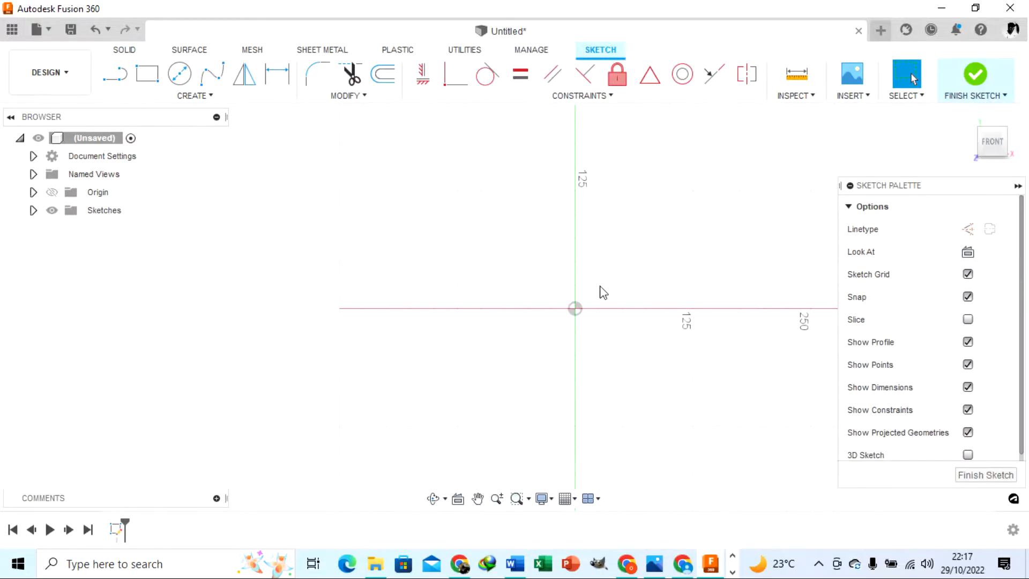
pyautogui.scroll(4, 616, 293)
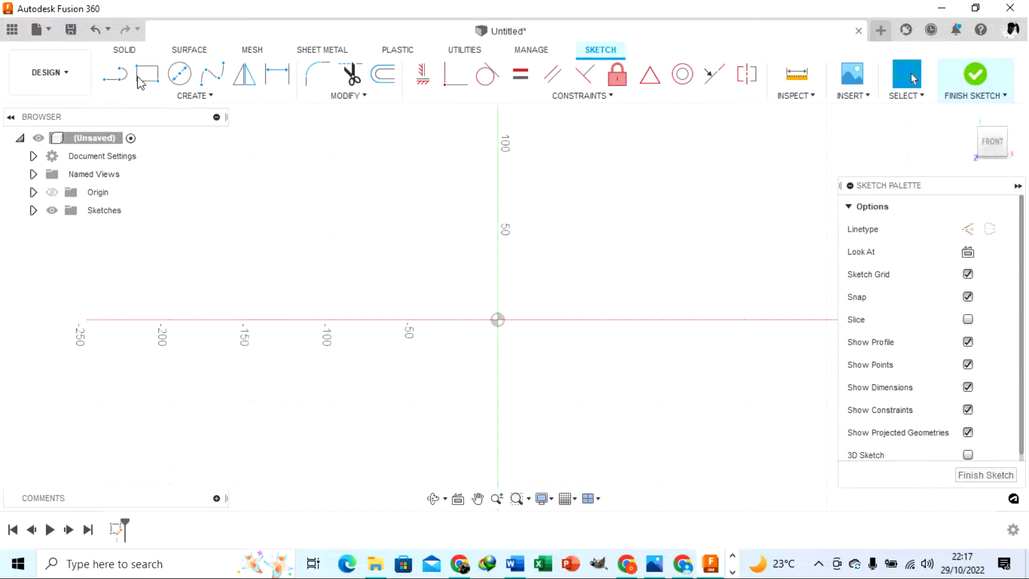
# Step: Draw a centre-diameter circle at the origin and dimension its diameter to 260 mm
pyautogui.click(180, 75)
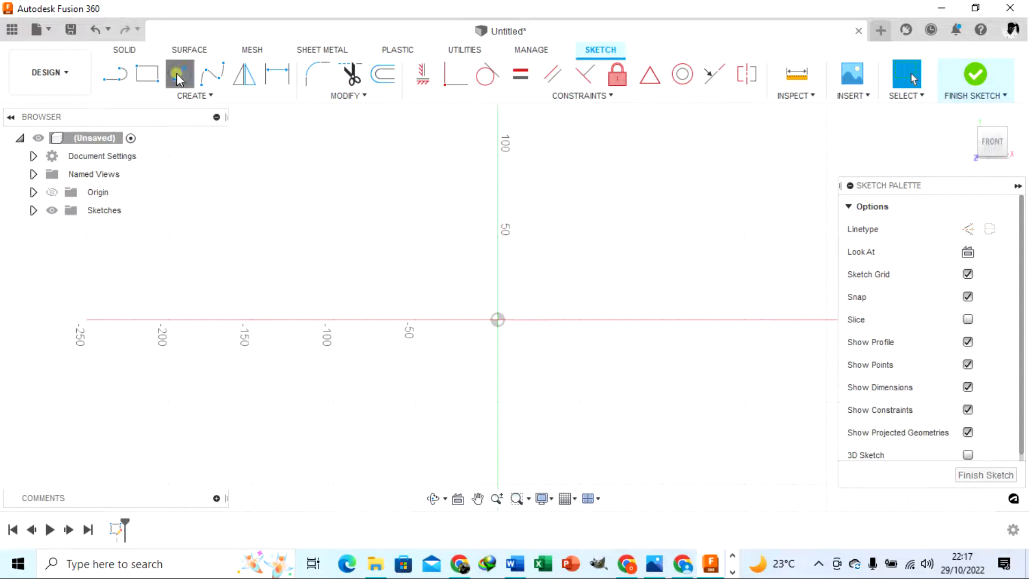
pyautogui.click(497, 320)
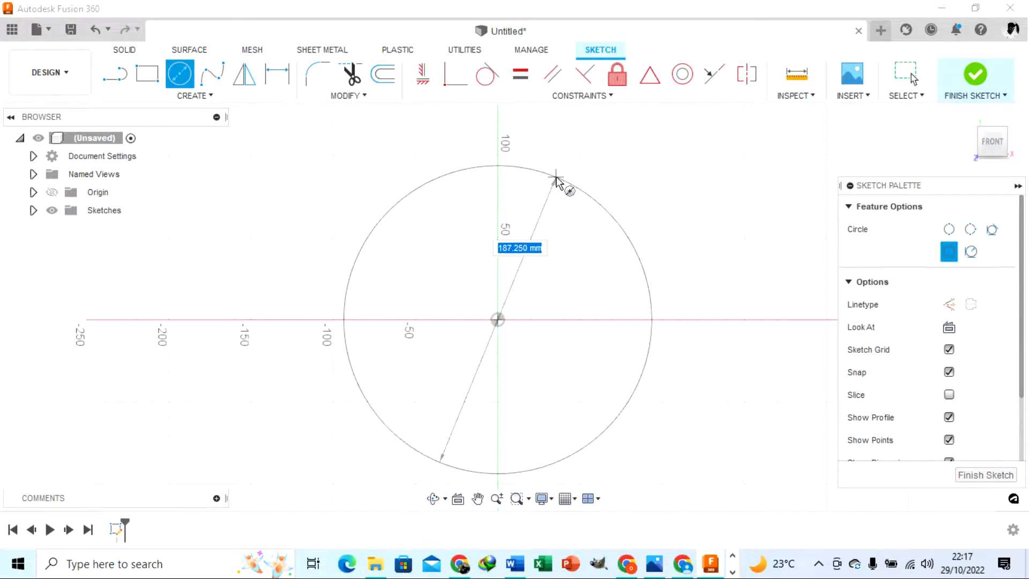
pyautogui.click(571, 191)
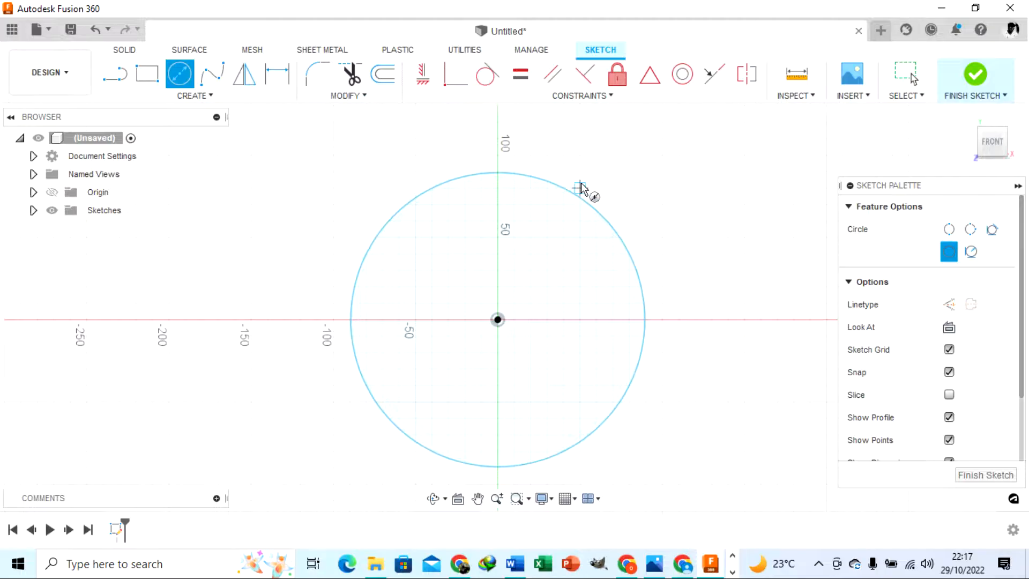
pyautogui.press('d')
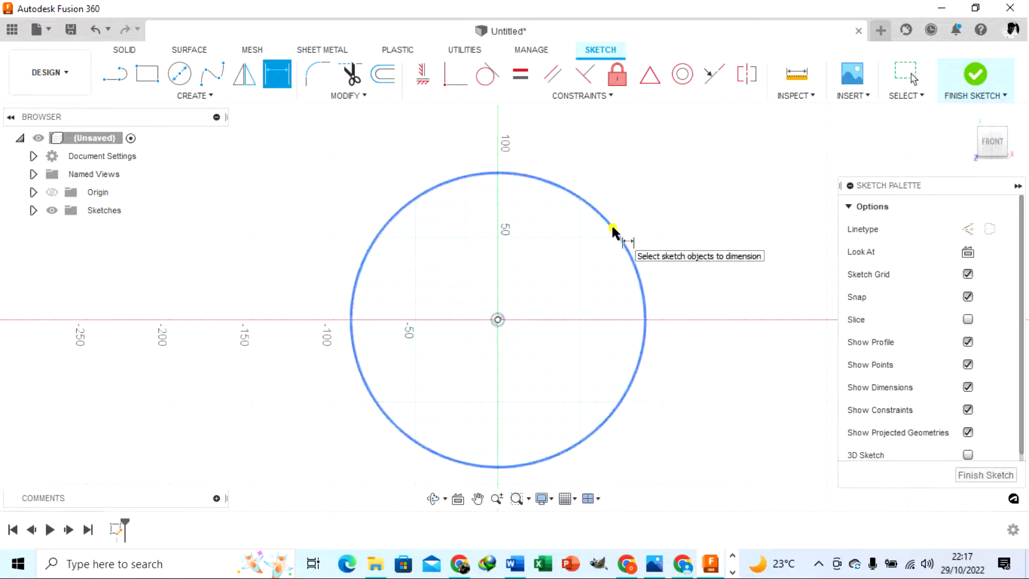
pyautogui.click(617, 230)
pyautogui.click(647, 215)
pyautogui.write('260')
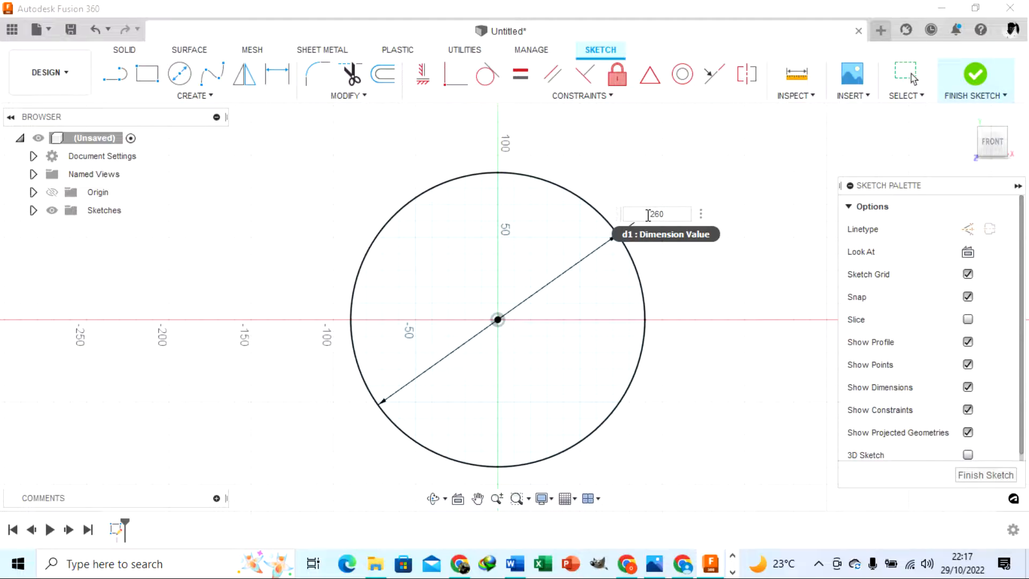
pyautogui.press('Return')
pyautogui.scroll(-4, 635, 250)
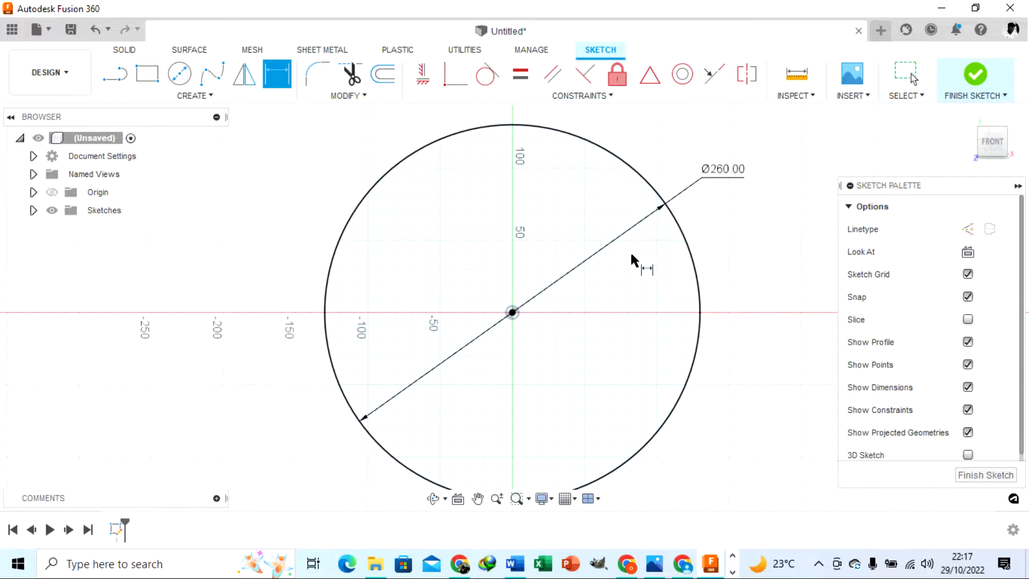
# Step: Draw a horizontal line from the circle's centre to its left quadrant and a vertical line from the centre to its bottom quadrant
pyautogui.scroll(-2, 629, 250)
pyautogui.click(113, 84)
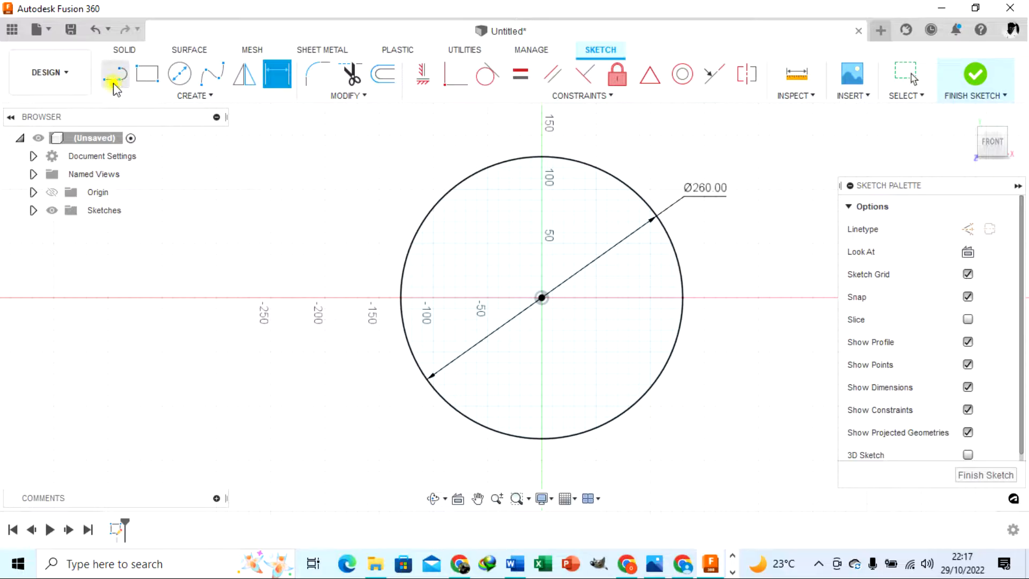
pyautogui.click(541, 297)
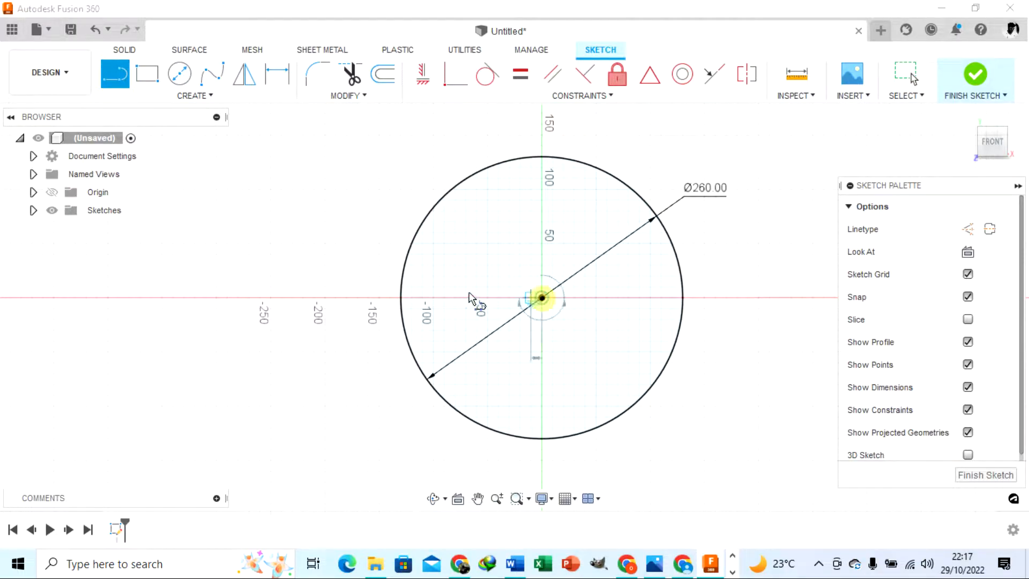
pyautogui.click(402, 298)
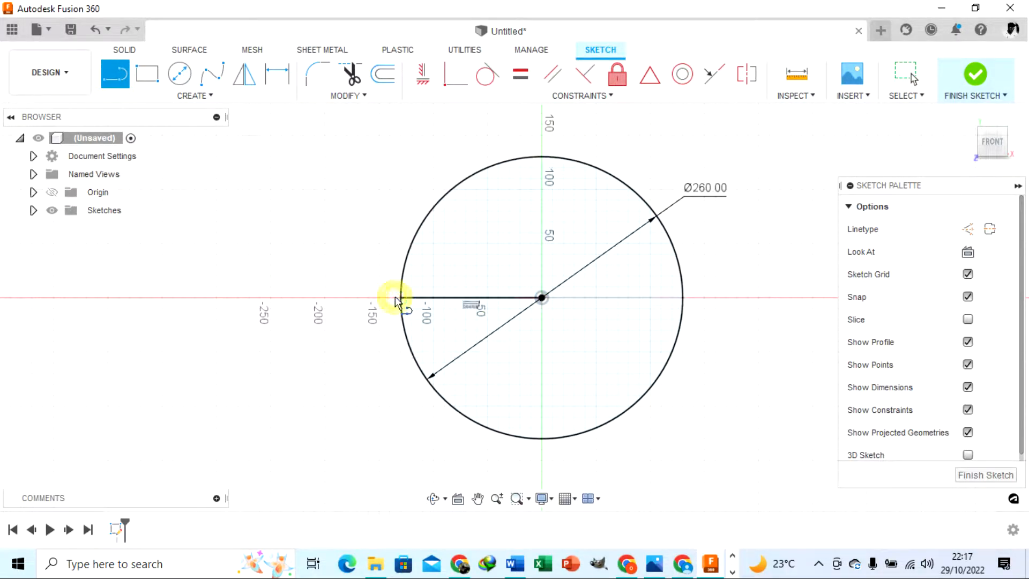
pyautogui.click(542, 298)
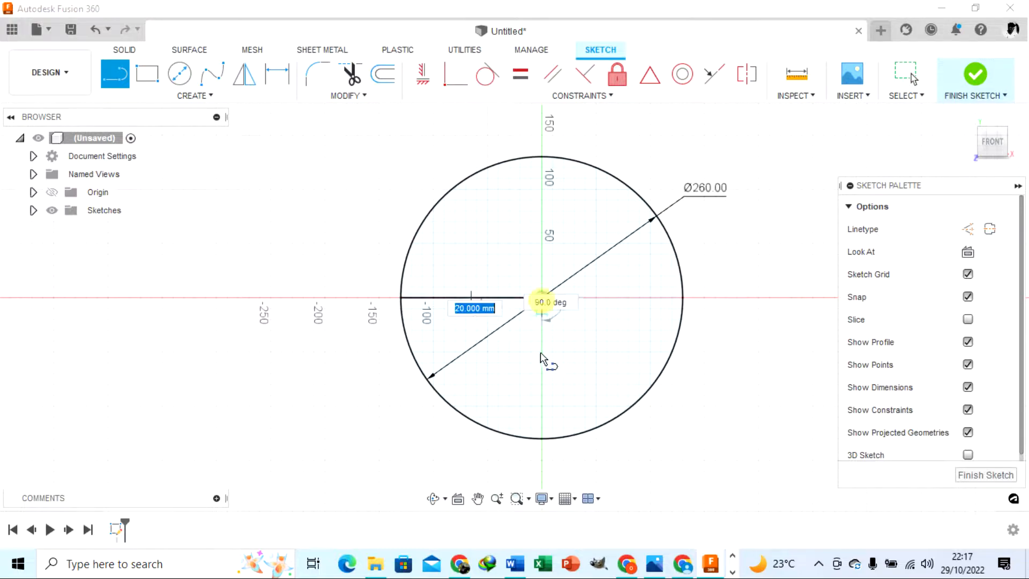
pyautogui.click(541, 440)
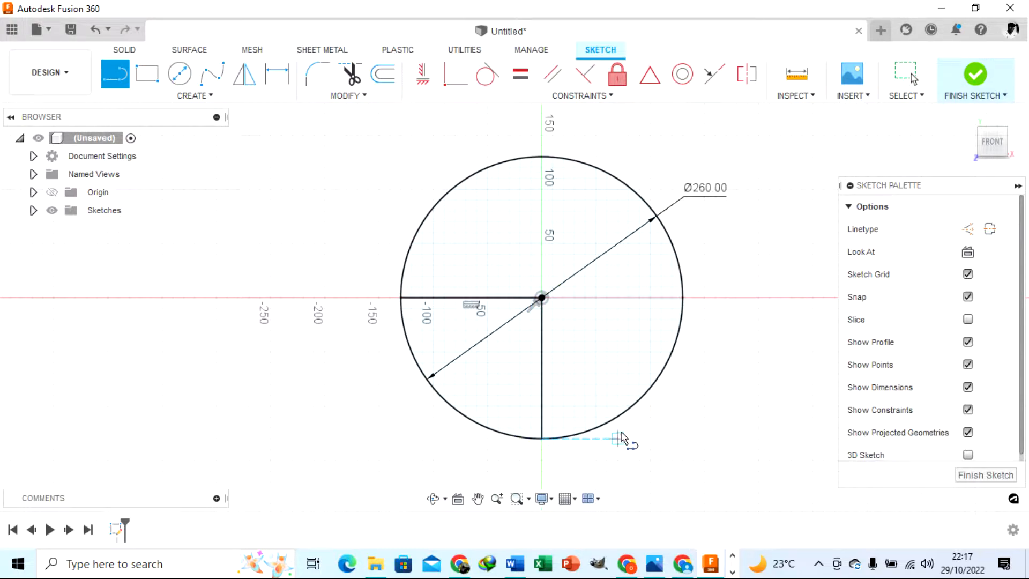
pyautogui.press('Escape')
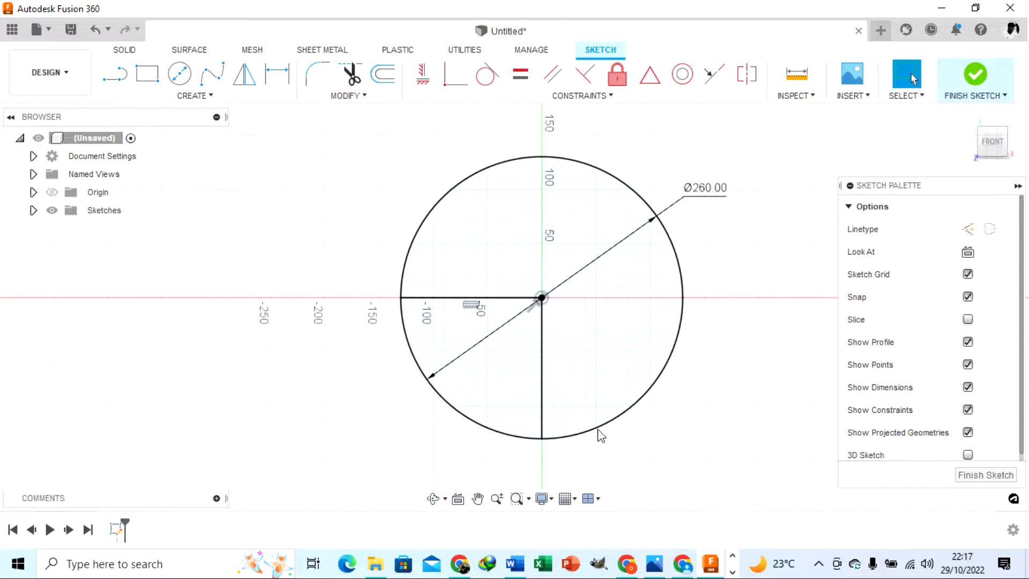
# Step: Convert the vertical and horizontal radius lines to construction geometry
pyautogui.click(541, 383)
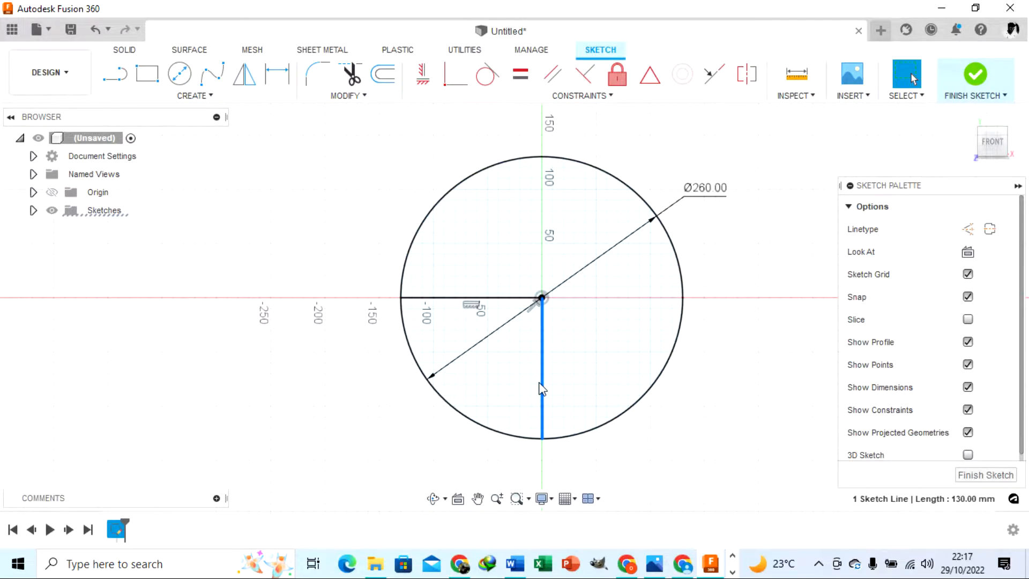
pyautogui.press('x')
pyautogui.click(485, 299)
pyautogui.press('x')
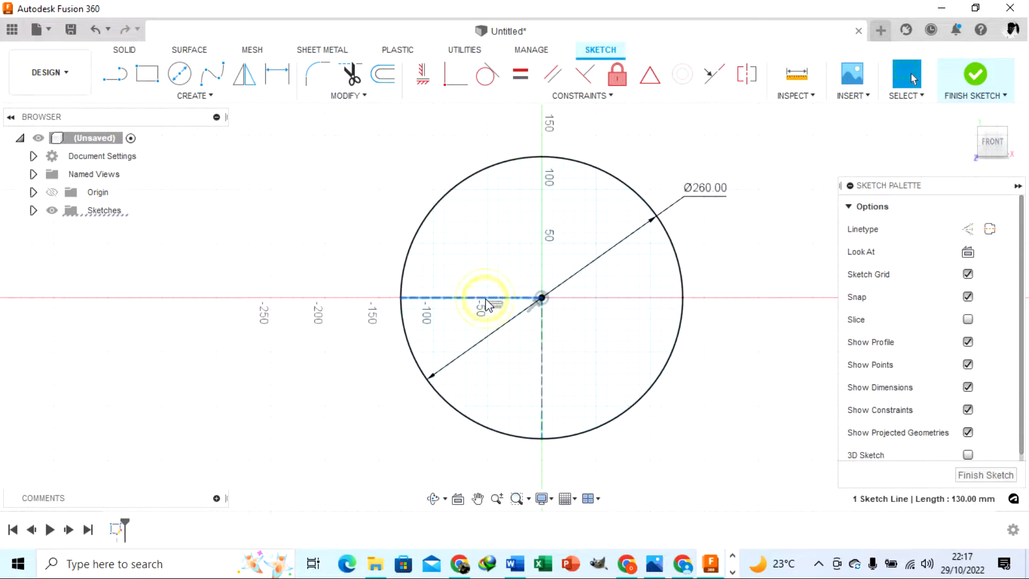
pyautogui.click(351, 75)
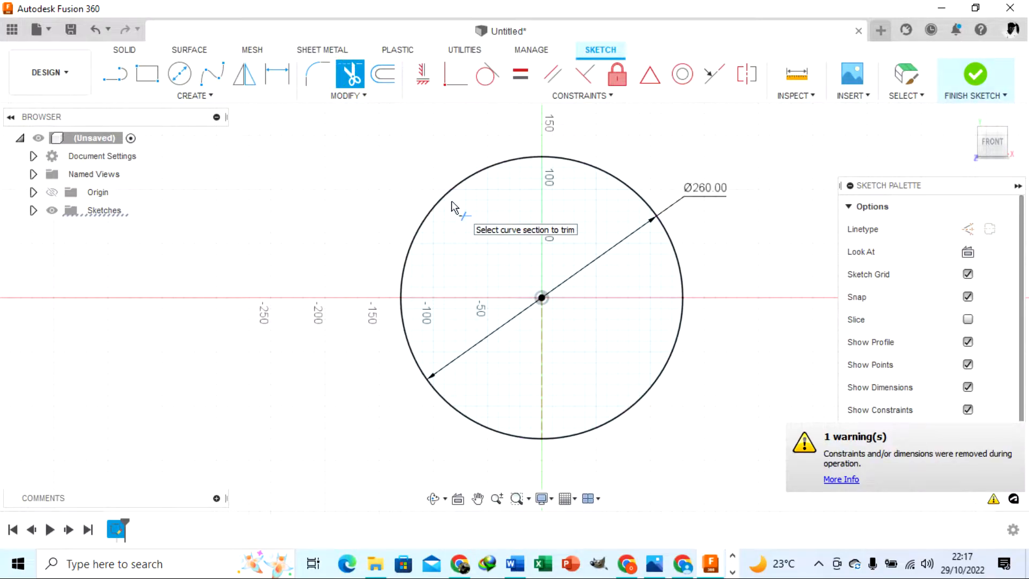
pyautogui.press('Escape')
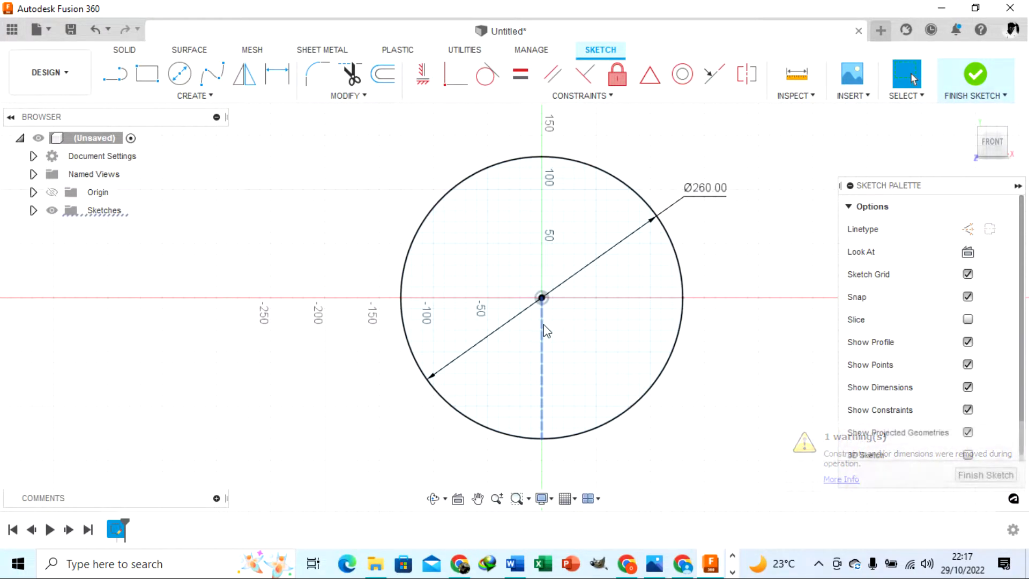
pyautogui.hotkey('ctrl', 'z')
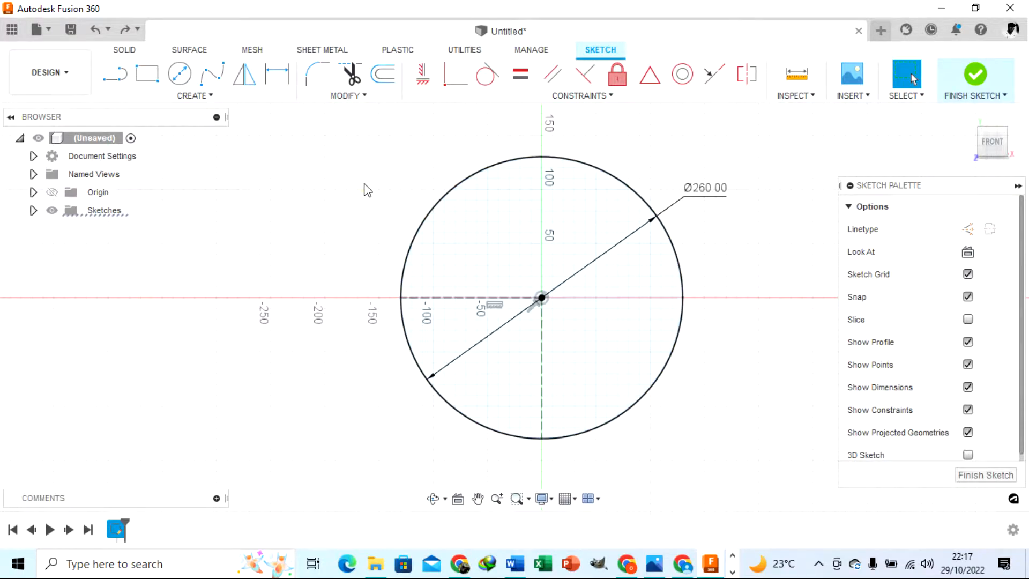
# Step: Trim the circle so that only the lower-left quarter arc between the two construction lines remains
pyautogui.click(351, 75)
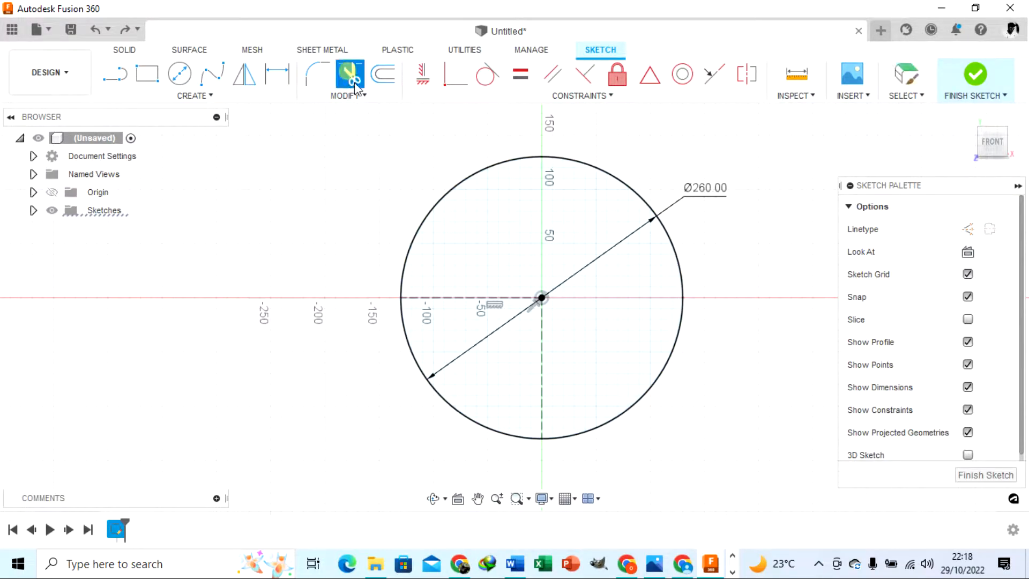
pyautogui.click(461, 184)
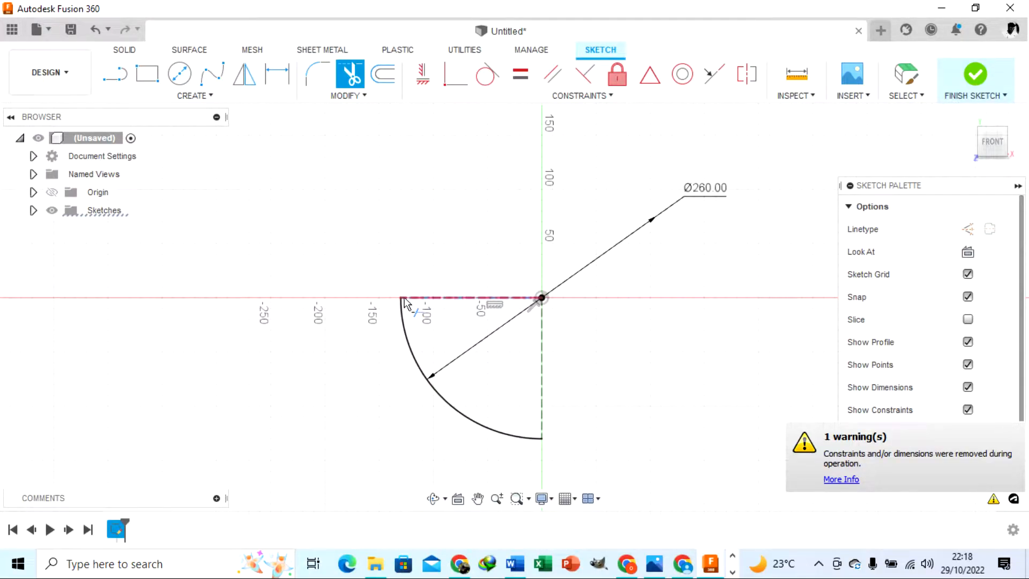
# Step: Draw a short horizontal line rightward from the arc's lower end and a vertical line about 60 mm long upward from its upper end
pyautogui.click(126, 79)
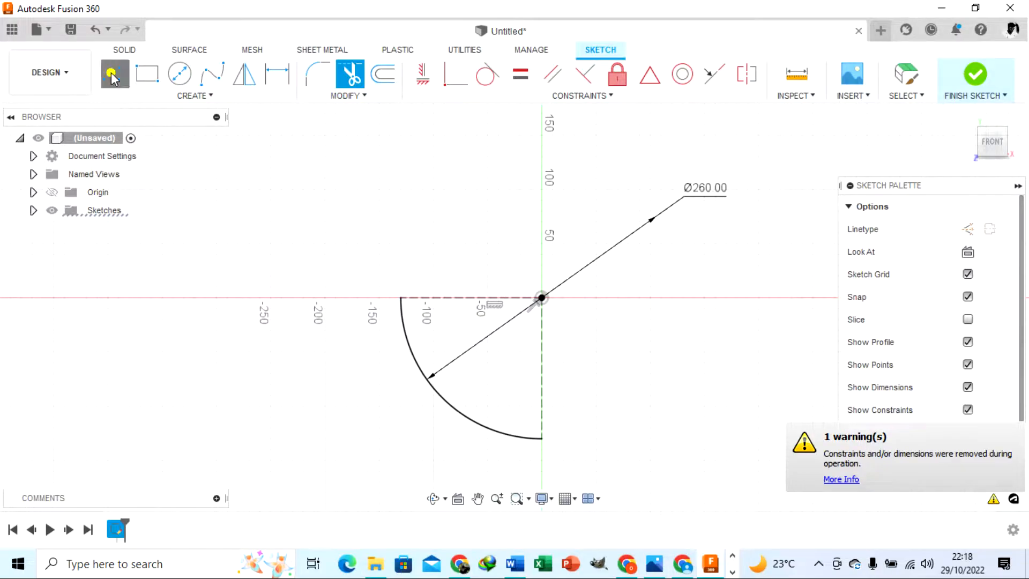
pyautogui.click(542, 439)
pyautogui.click(596, 438)
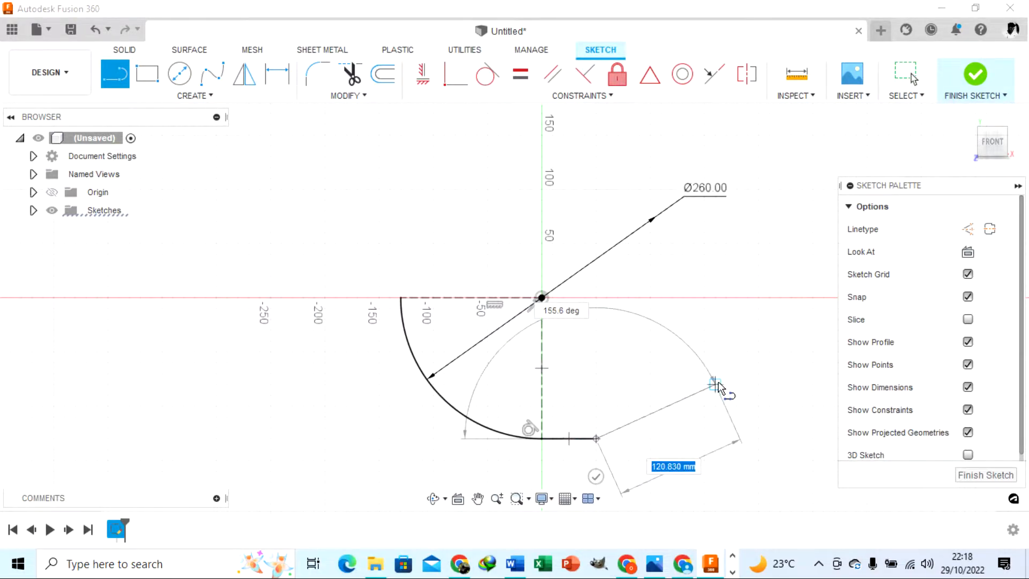
pyautogui.press('Escape')
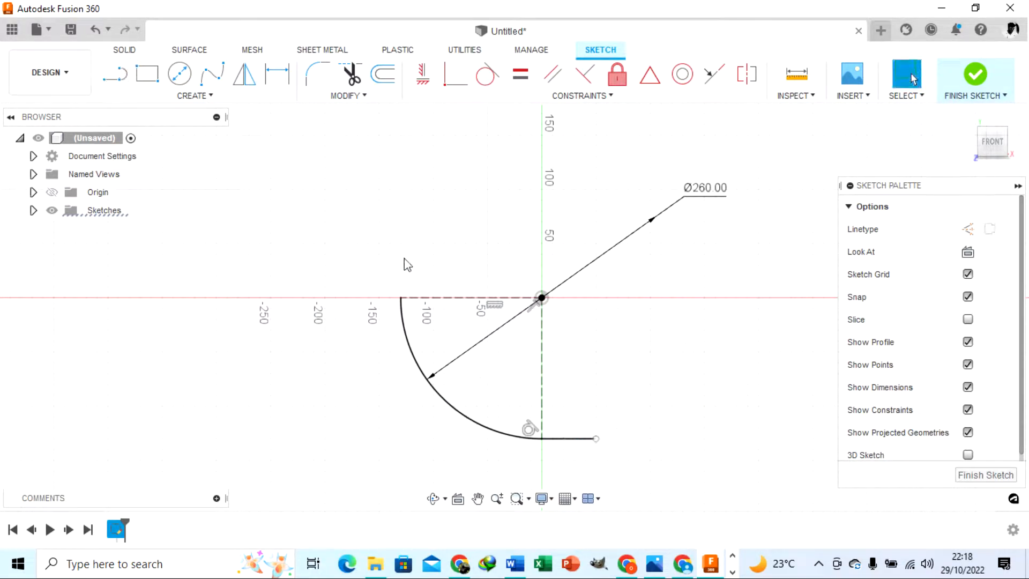
pyautogui.press('l')
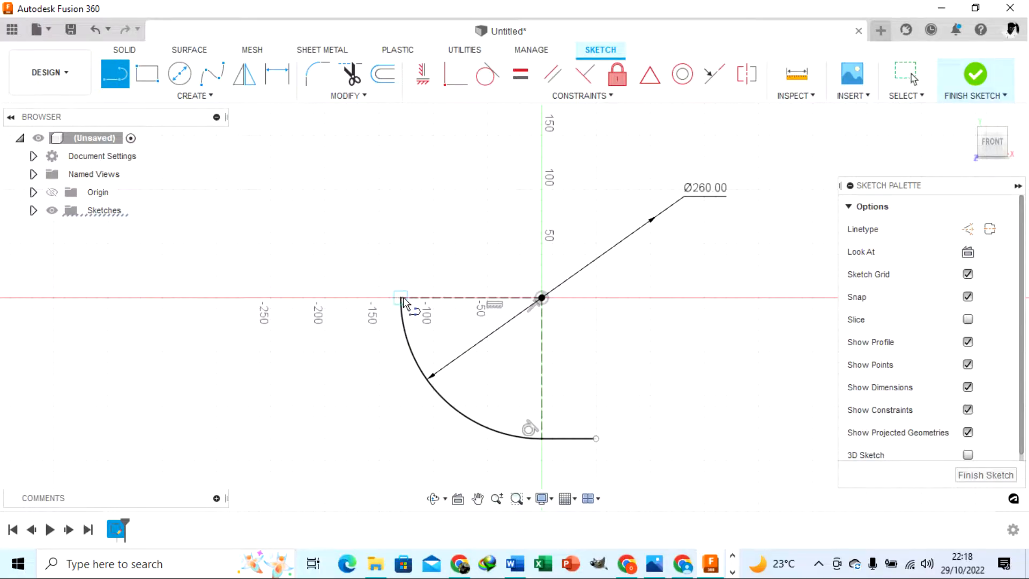
pyautogui.click(401, 297)
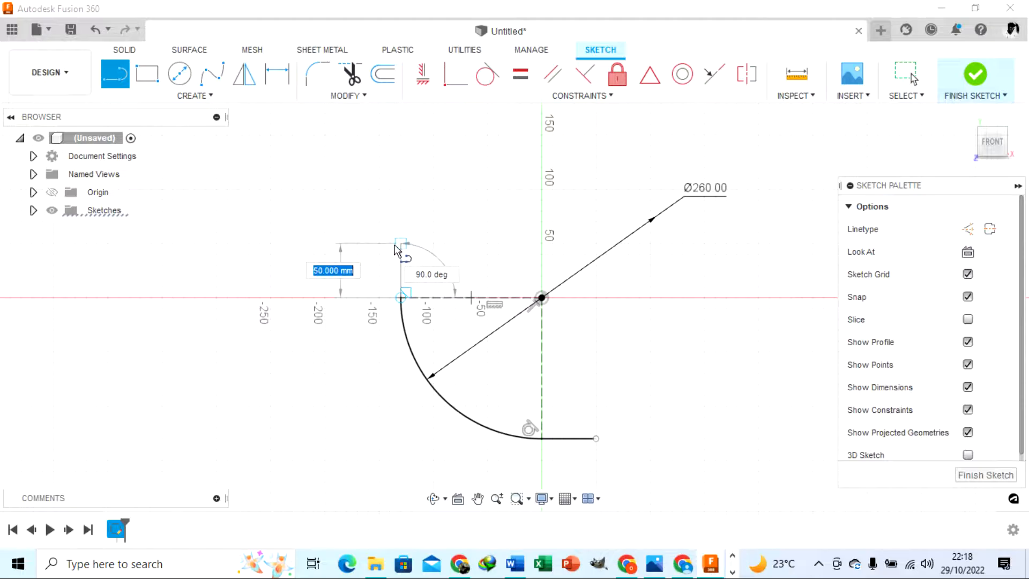
pyautogui.click(401, 232)
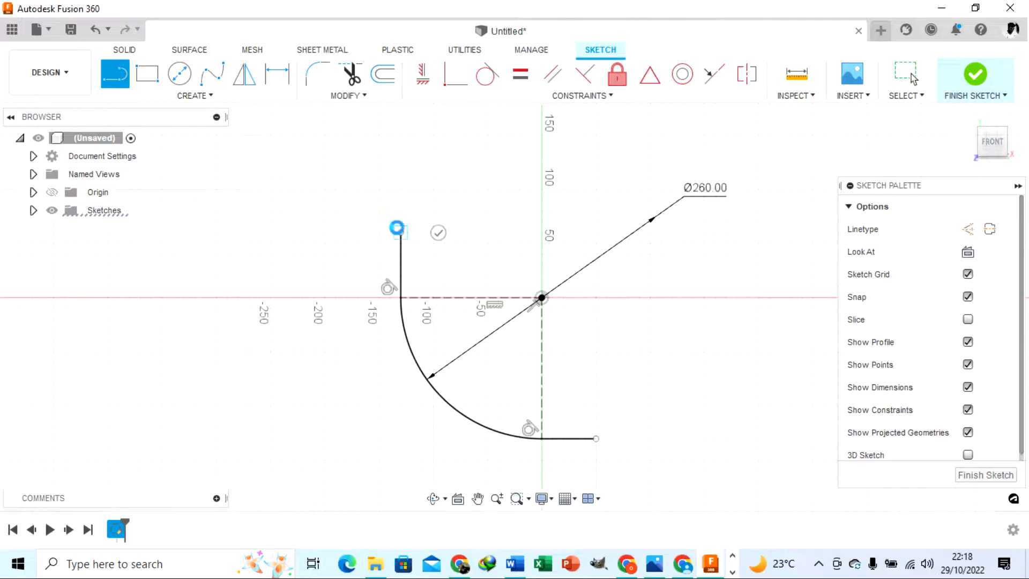
pyautogui.press('Escape')
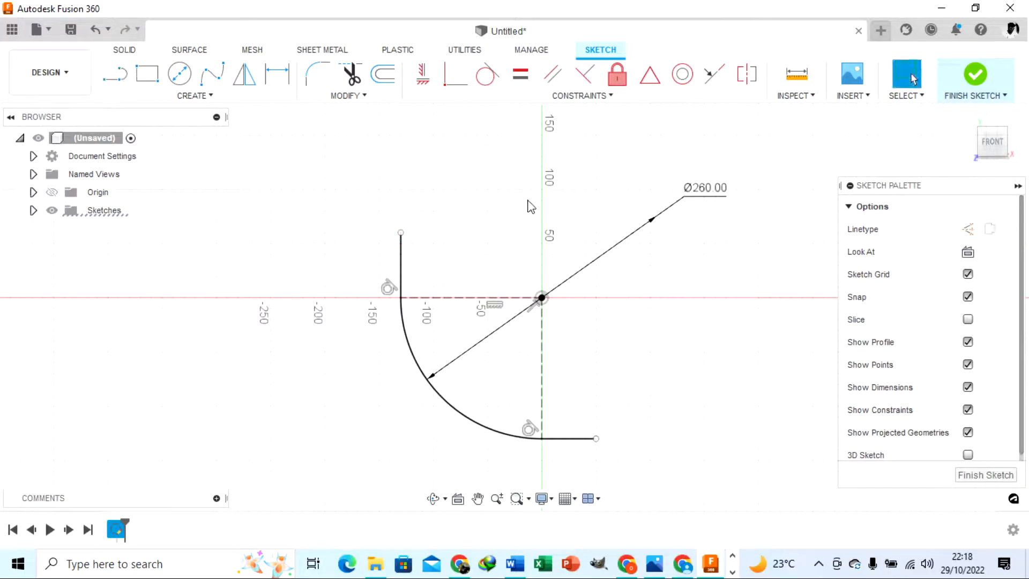
# Step: Apply an Equal constraint between the vertical and horizontal end lines of the path
pyautogui.click(403, 263)
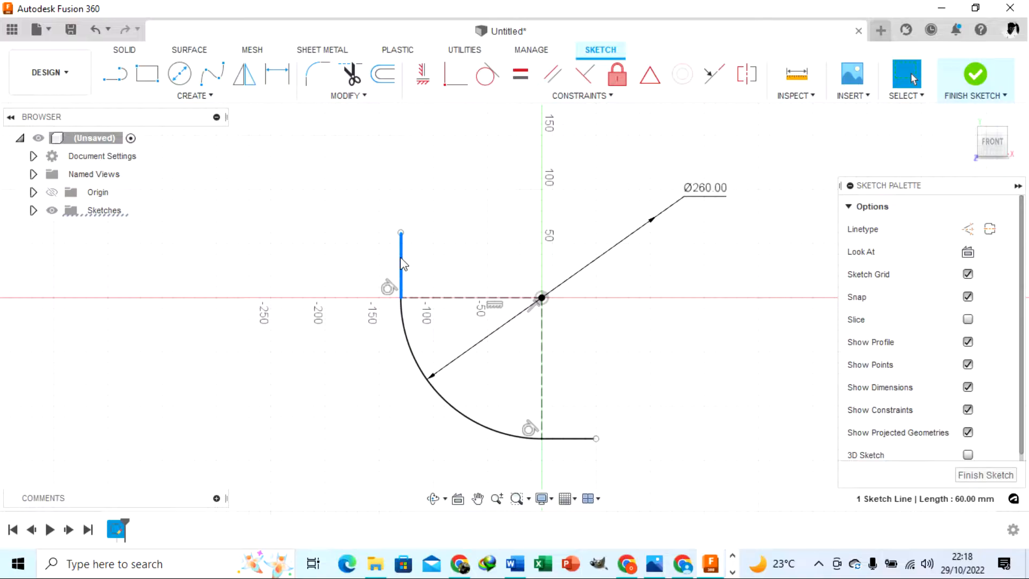
pyautogui.click(568, 439)
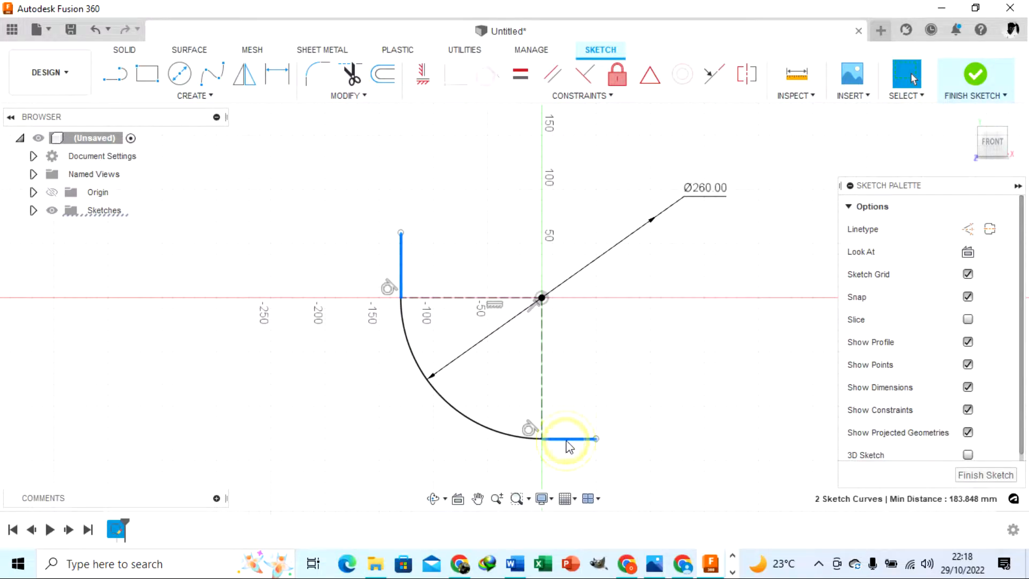
pyautogui.click(521, 75)
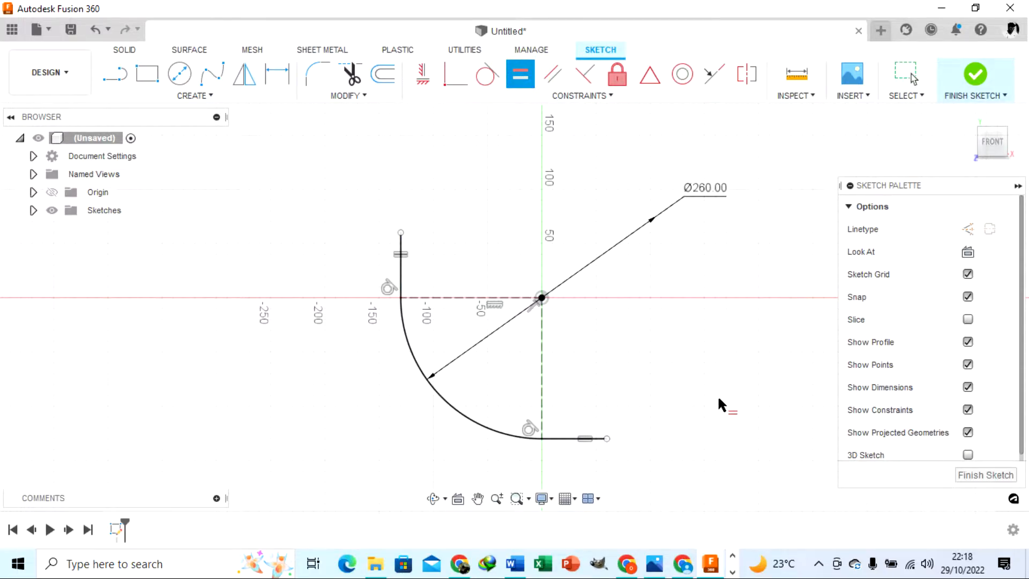
# Step: Dimension the horizontal end line of the path to 150 mm
pyautogui.press('d')
pyautogui.click(564, 440)
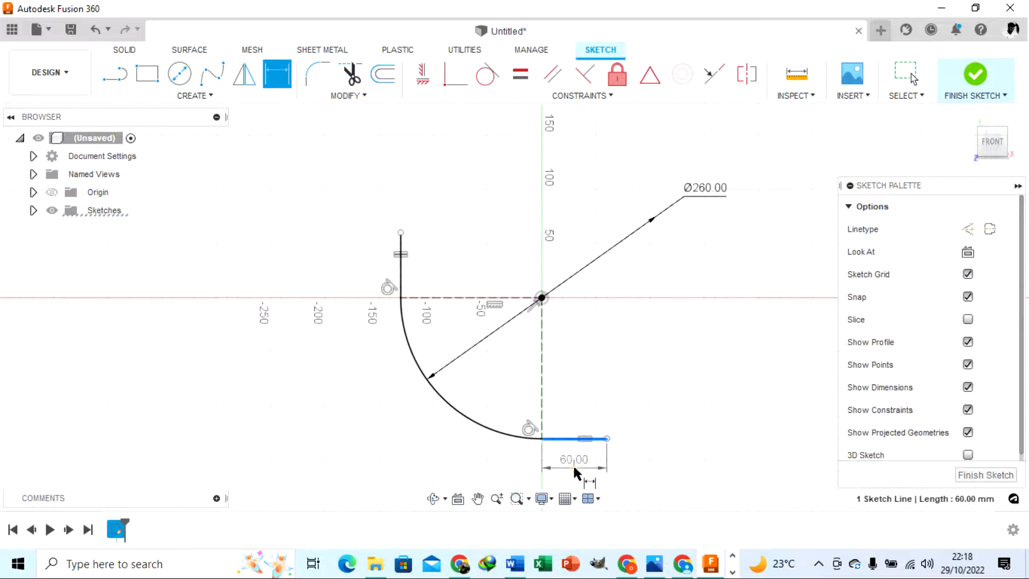
pyautogui.click(577, 469)
pyautogui.press('BackSpace')
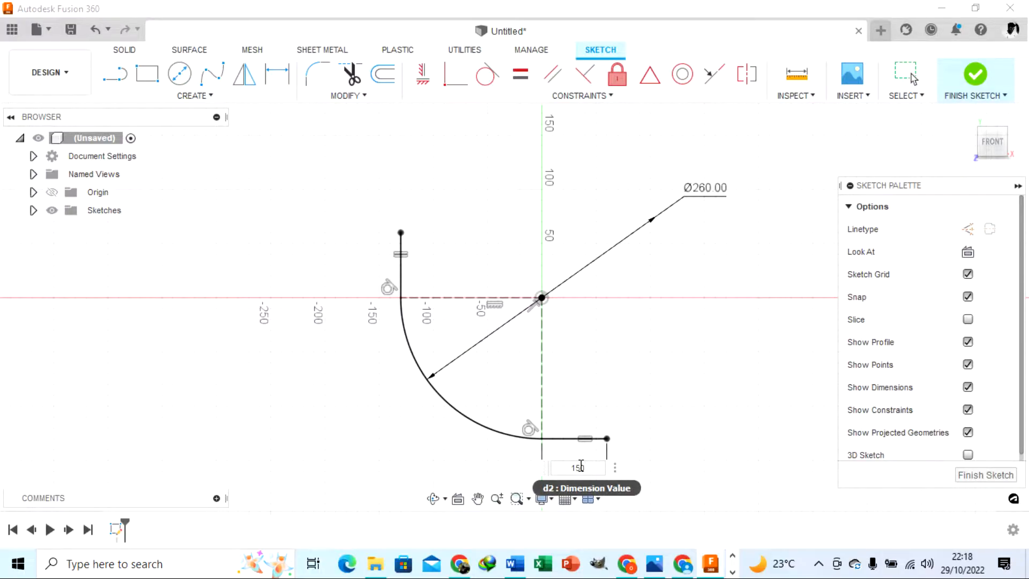
pyautogui.press('Return')
pyautogui.scroll(-2, 418, 322)
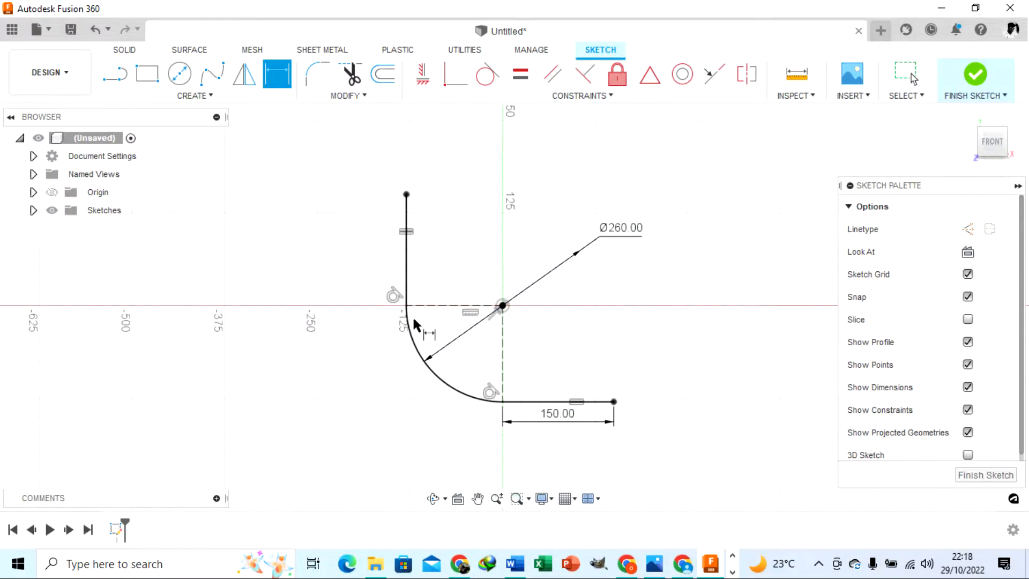
# Step: Check the path against the reference drawing and finish the path sketch
pyautogui.click(655, 566)
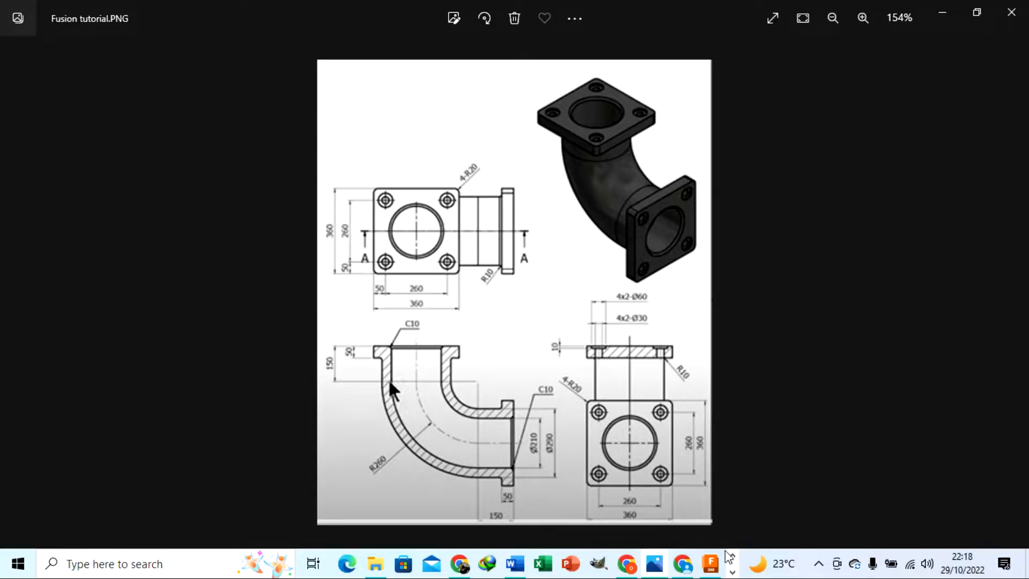
pyautogui.click(711, 571)
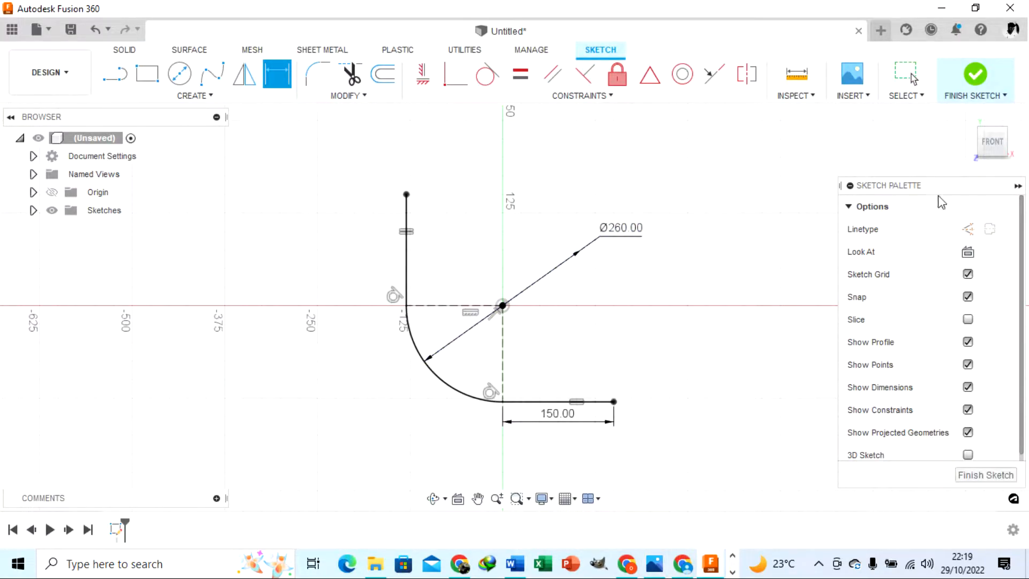
pyautogui.click(975, 75)
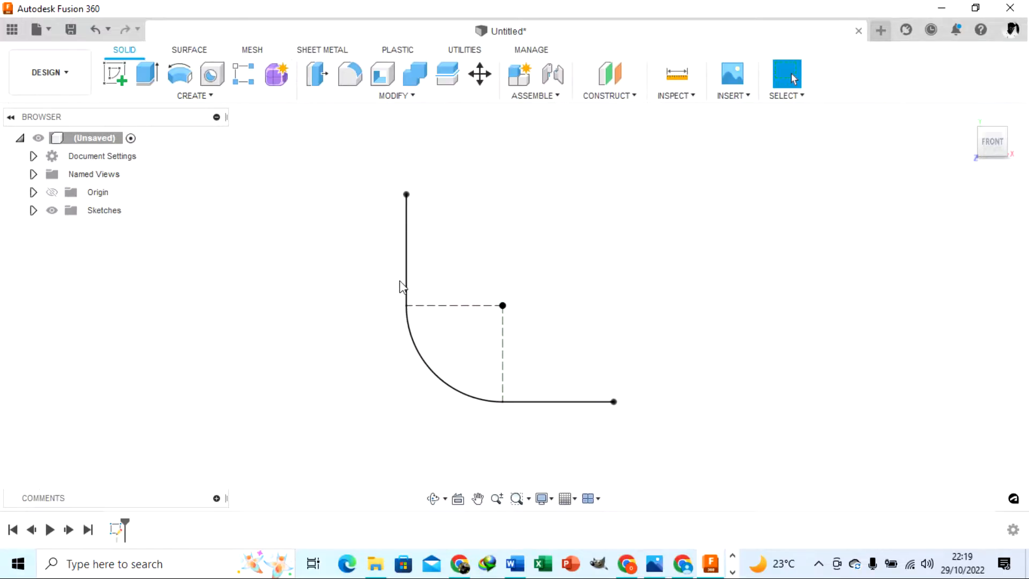
# Step: Create a hollow circular pipe as a new body along the whole chained path, with a section size of 290 mm
pyautogui.scroll(4, 525, 331)
pyautogui.scroll(-9, 463, 311)
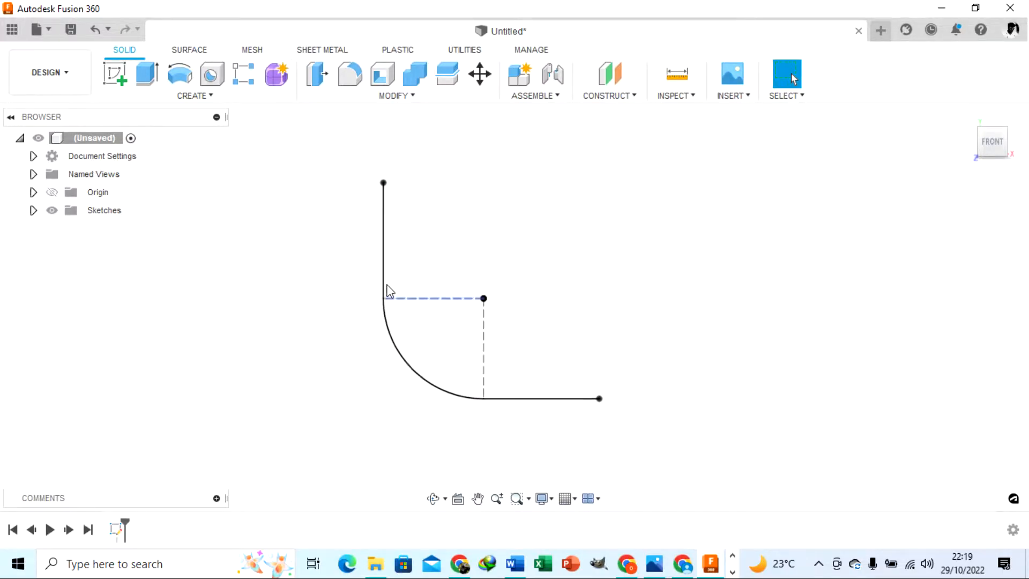
pyautogui.scroll(3, 397, 292)
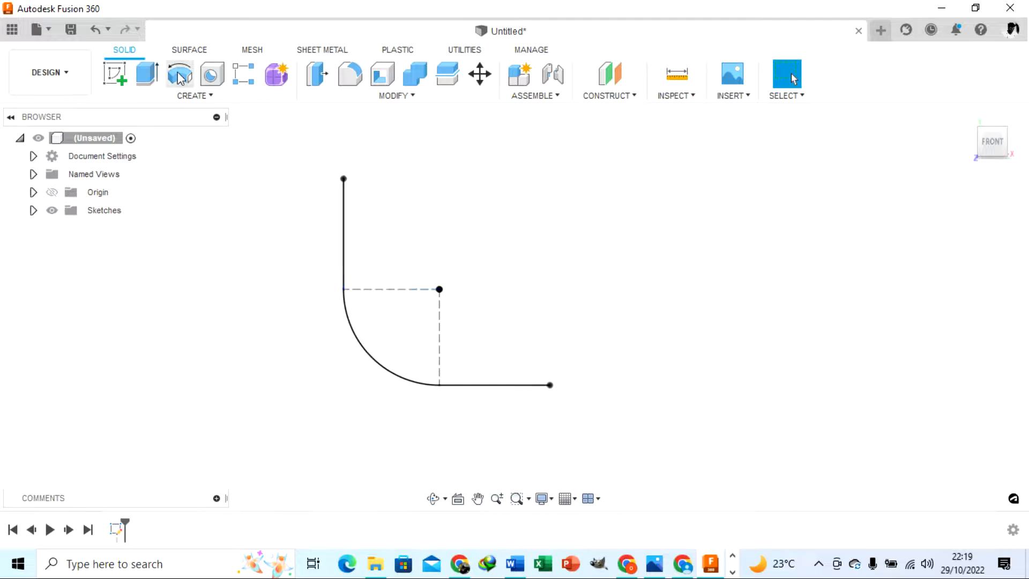
pyautogui.click(213, 97)
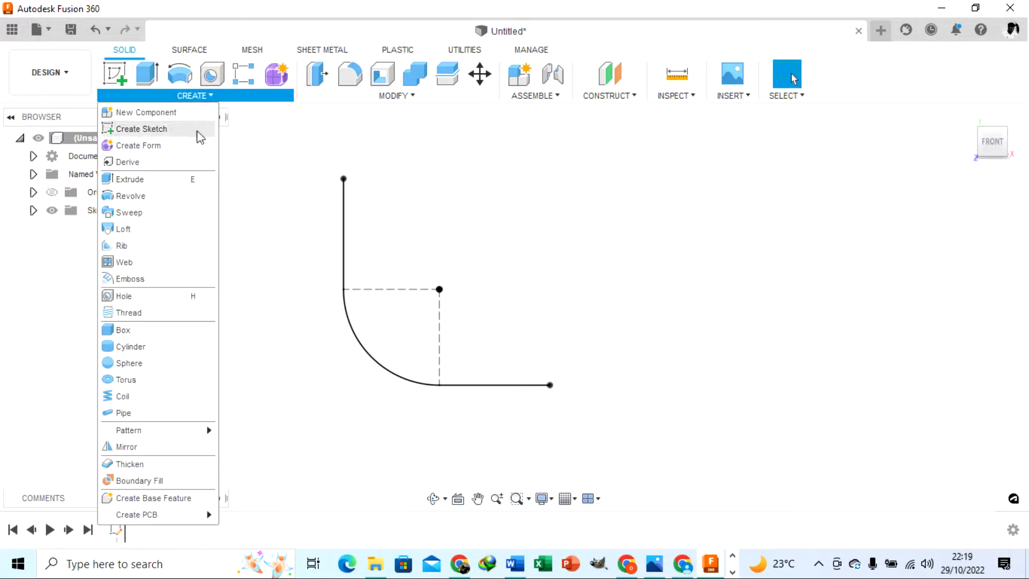
pyautogui.click(140, 413)
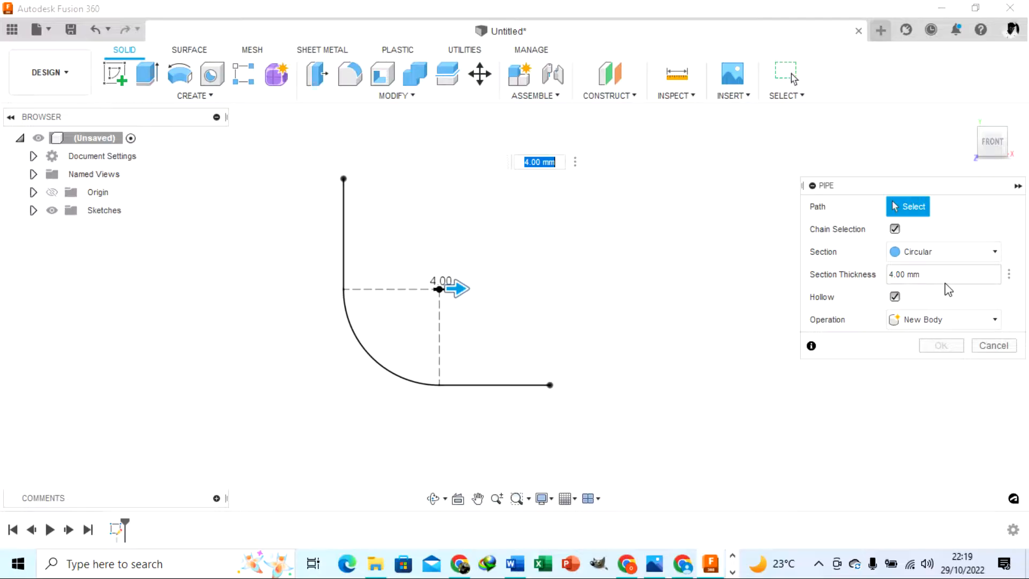
pyautogui.click(344, 243)
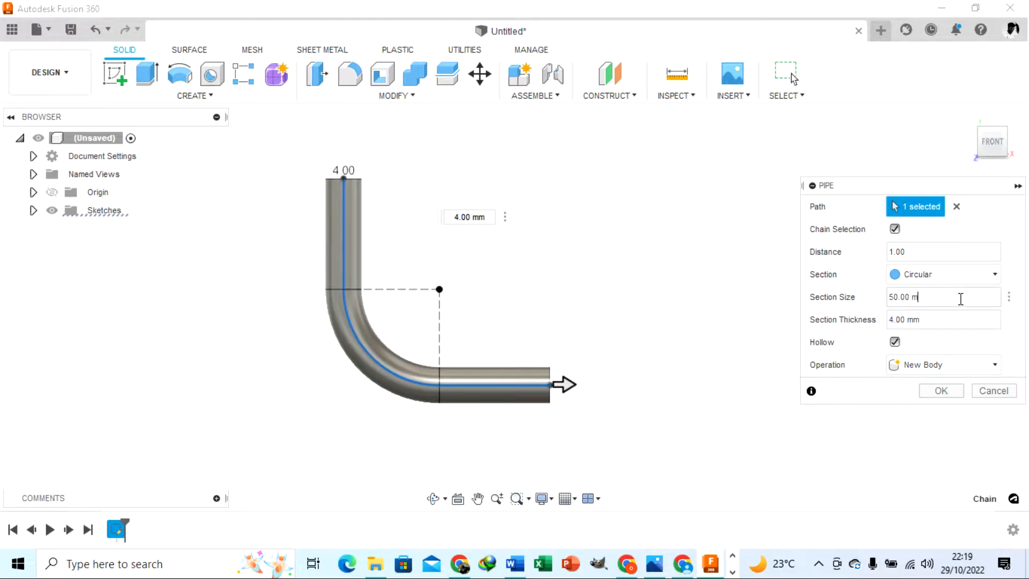
pyautogui.press('BackSpace')
pyautogui.press('BackSpace')
pyautogui.press('BackSpace')
pyautogui.press('BackSpace')
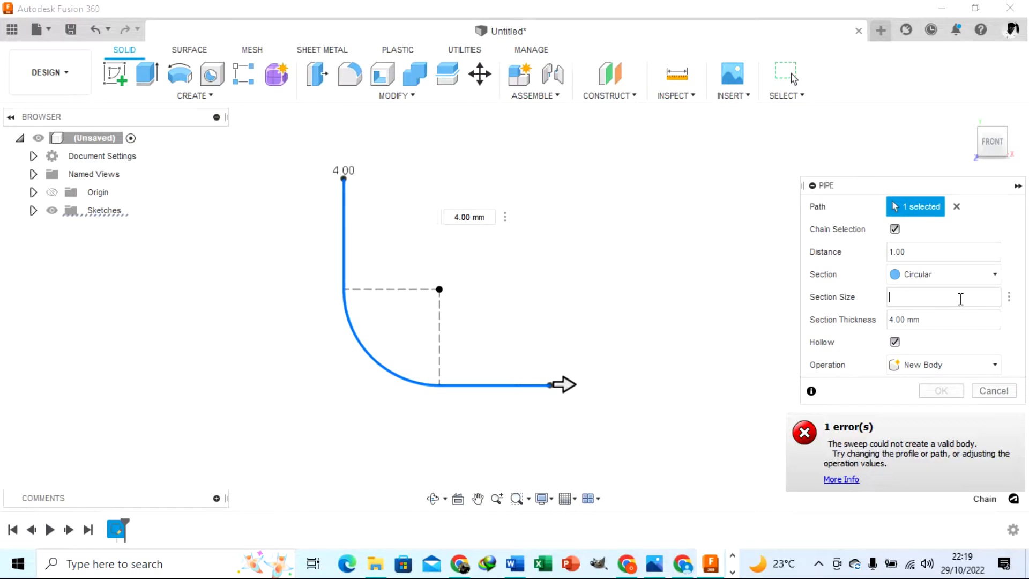
pyautogui.write('2')
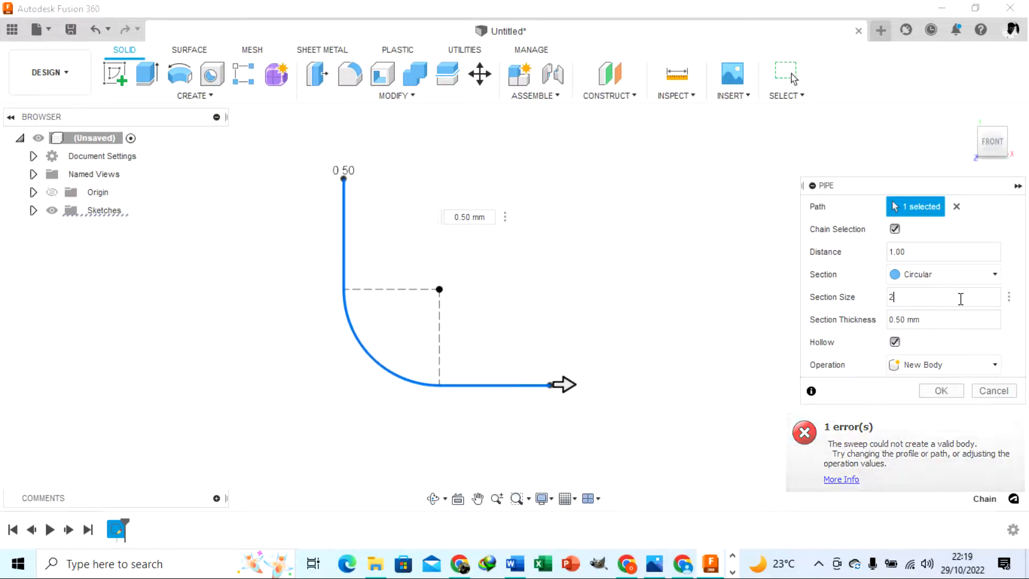
pyautogui.write('90')
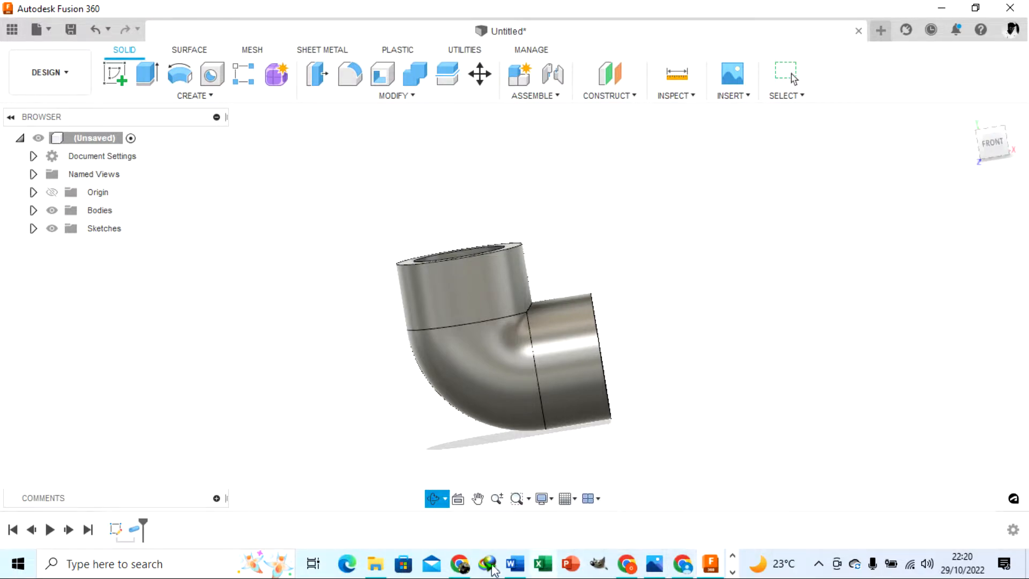
# Step: Compare the elbow with the reference drawing, then reopen the path sketch and set the arc's diameter to 260*2 mm
pyautogui.click(654, 564)
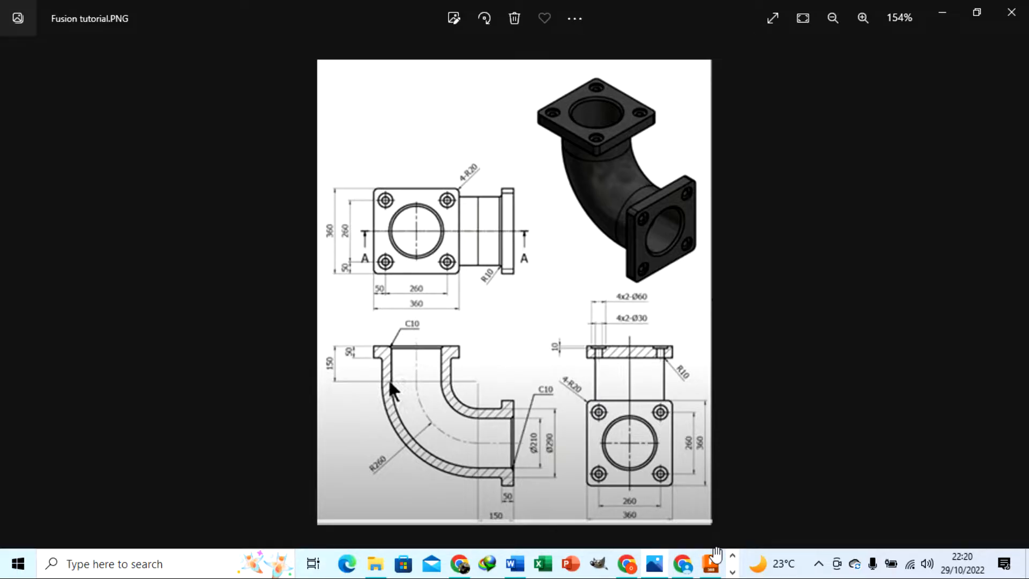
pyautogui.click(711, 563)
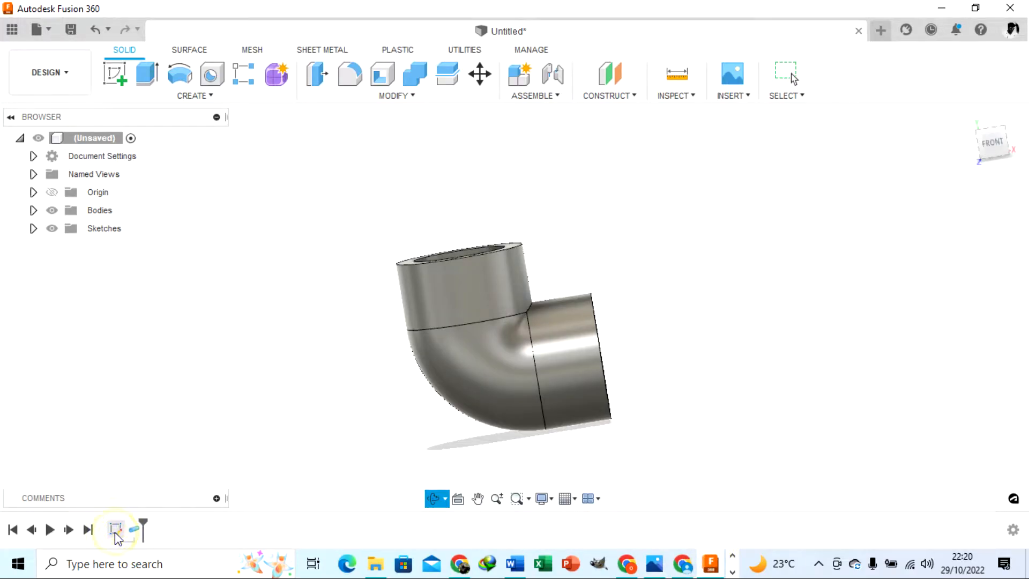
pyautogui.rightClick(116, 531)
pyautogui.click(177, 374)
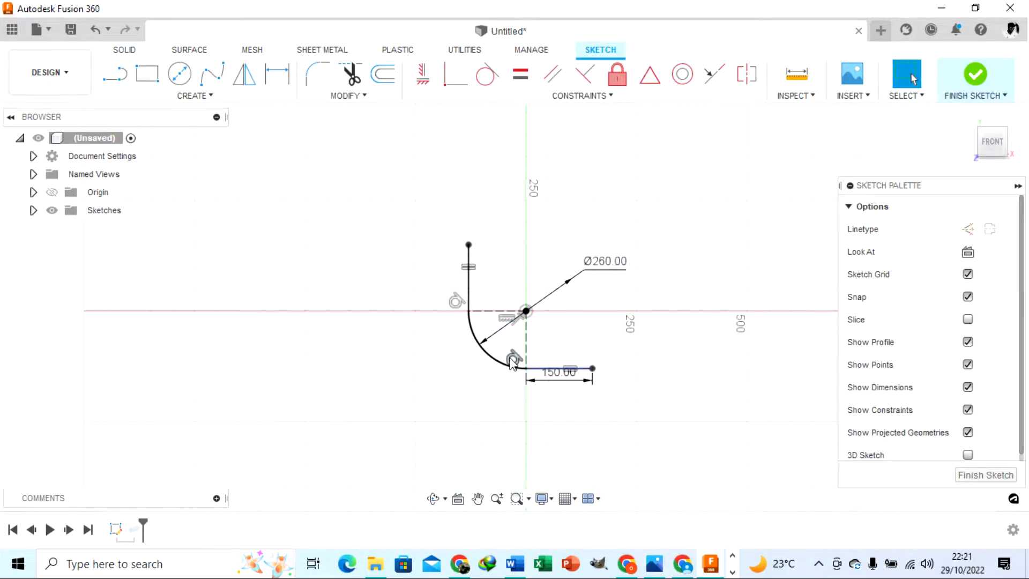
pyautogui.scroll(5, 514, 360)
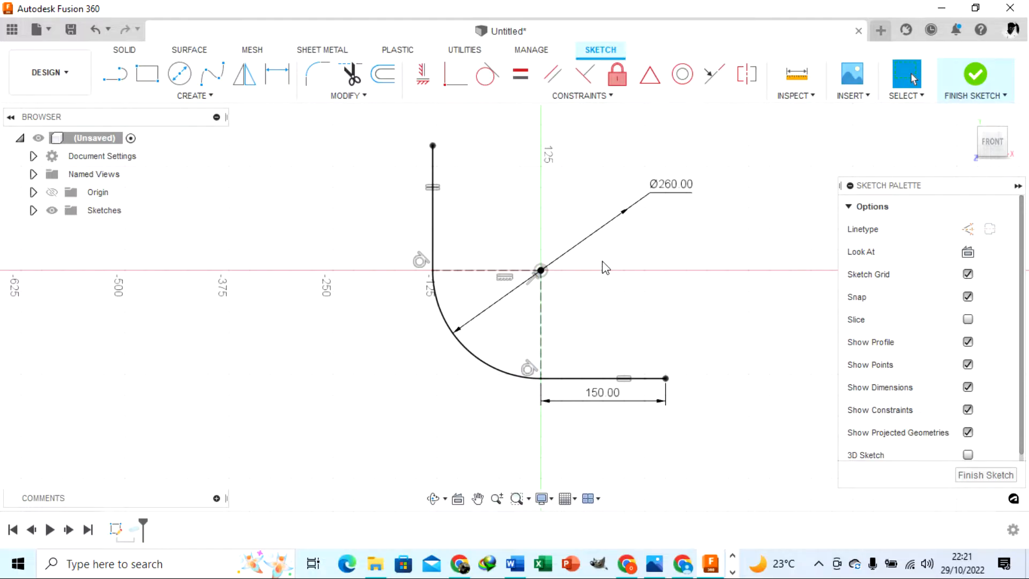
pyautogui.scroll(-2, 605, 268)
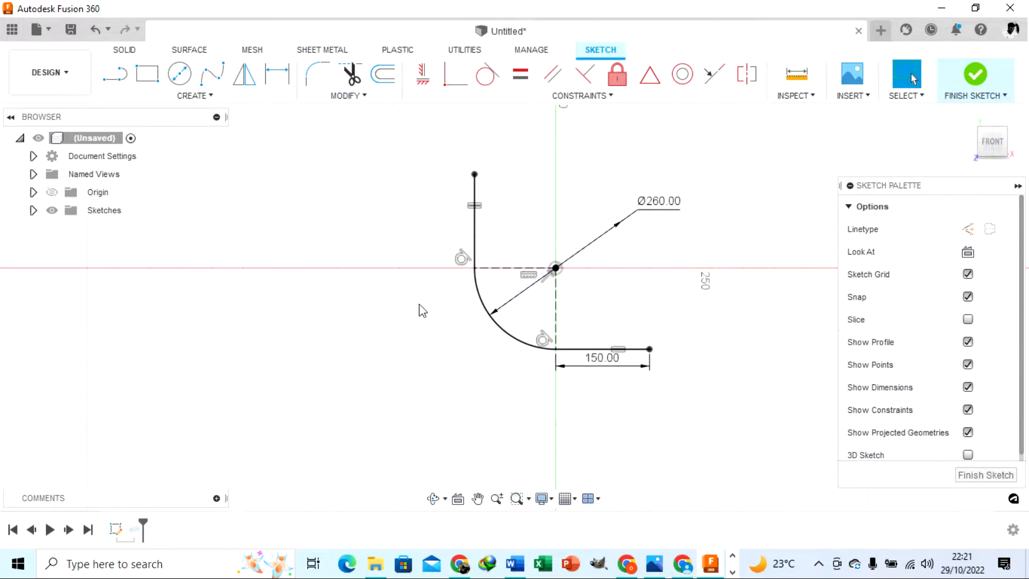
pyautogui.scroll(-1, 419, 305)
pyautogui.doubleClick(609, 230)
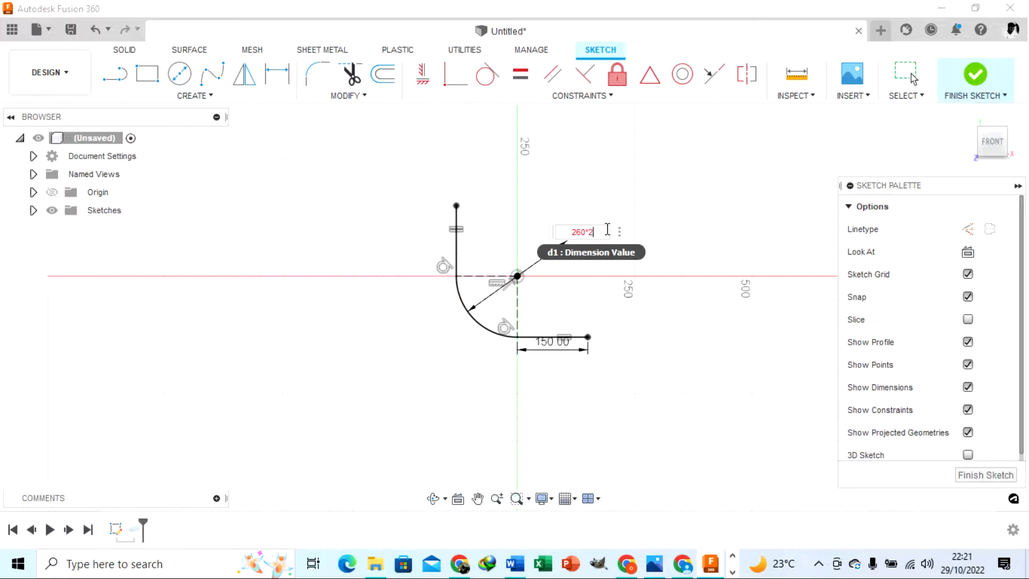
pyautogui.press('Return')
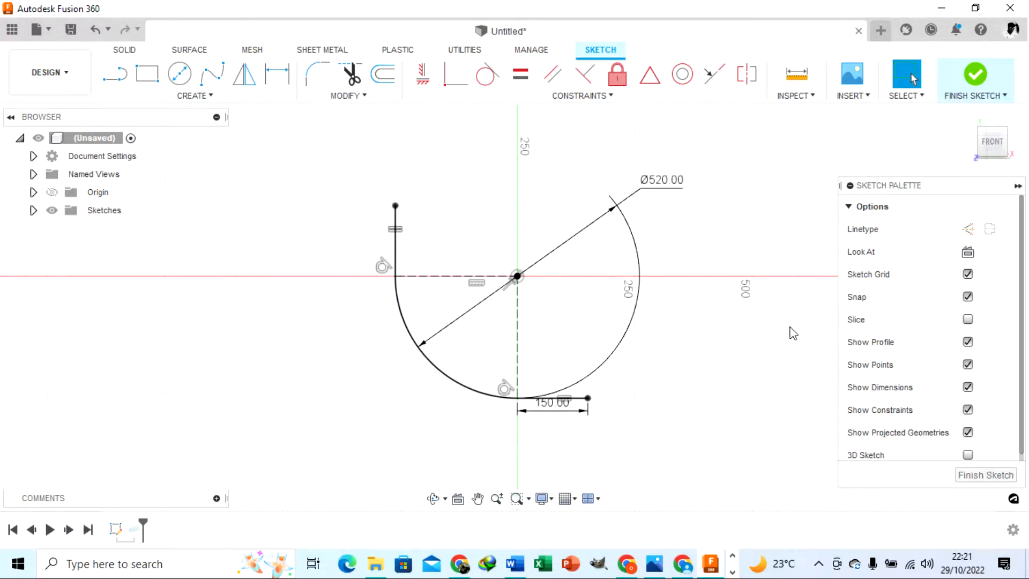
# Step: Reposition the arc's diameter dimension closer to the horizontal axis and finish the path sketch
pyautogui.scroll(4, 659, 201)
pyautogui.scroll(-3, 650, 212)
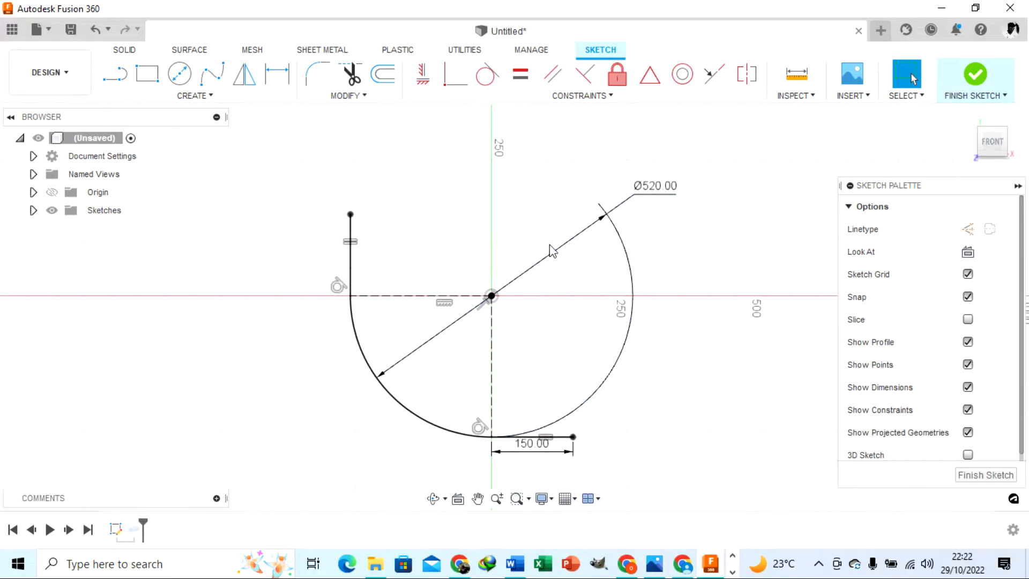
pyautogui.moveTo(663, 191); pyautogui.dragTo(627, 284)
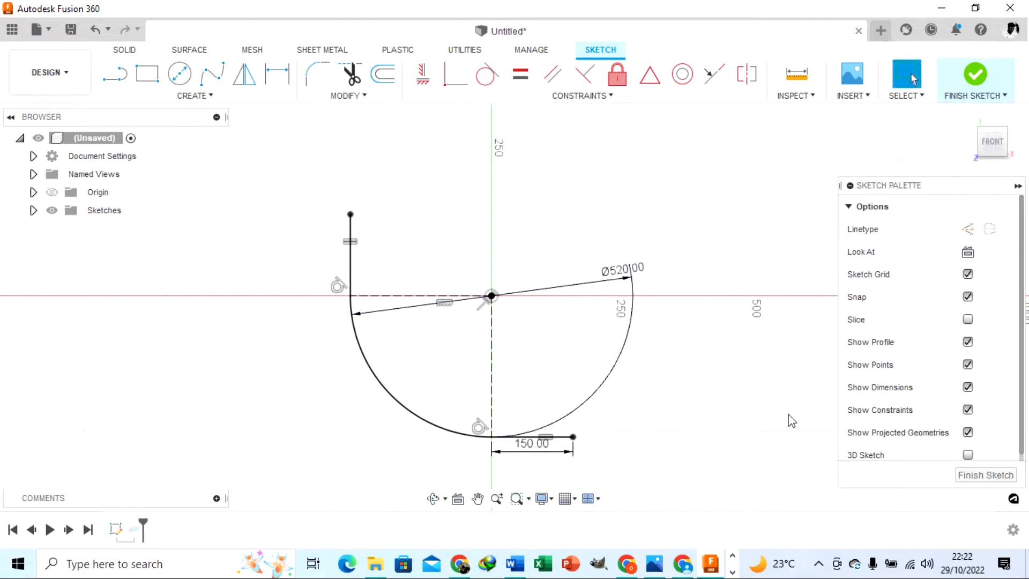
pyautogui.click(986, 476)
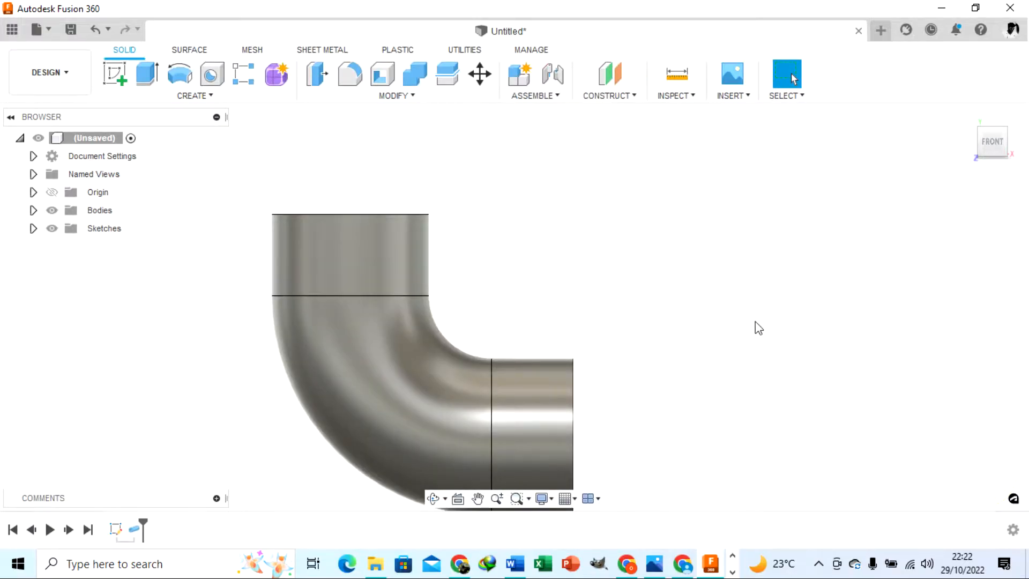
# Step: Check the elbow against the reference drawing and start a sketch on the ring-shaped end face of the horizontal leg
pyautogui.scroll(-4, 721, 236)
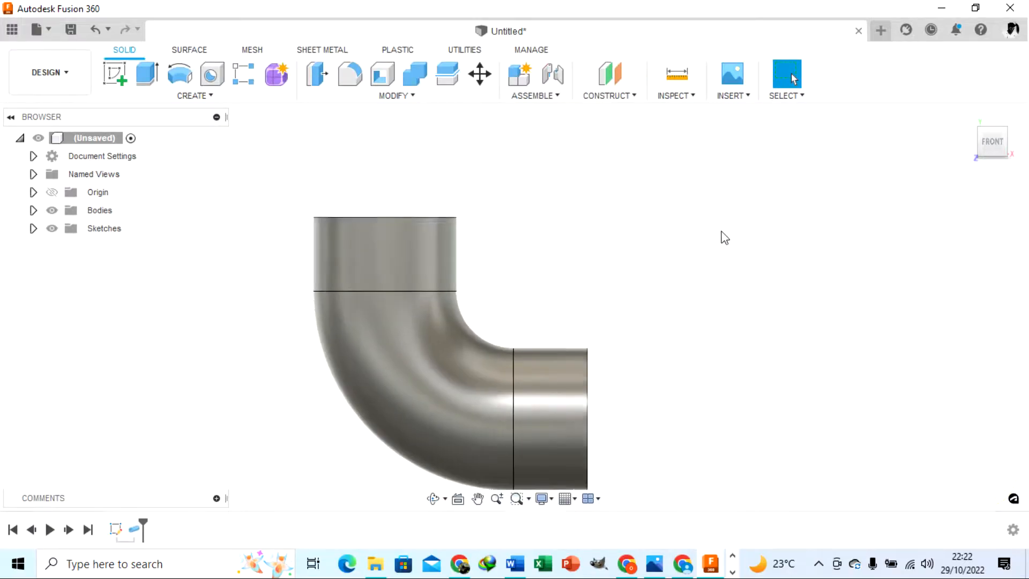
pyautogui.click(433, 497)
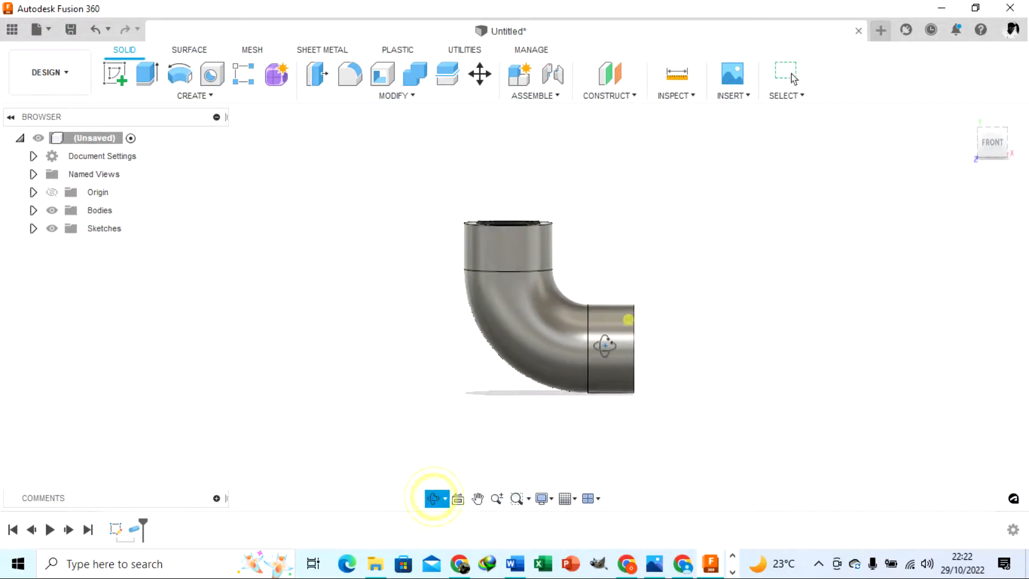
pyautogui.moveTo(602, 345); pyautogui.dragTo(482, 234)
pyautogui.click(654, 564)
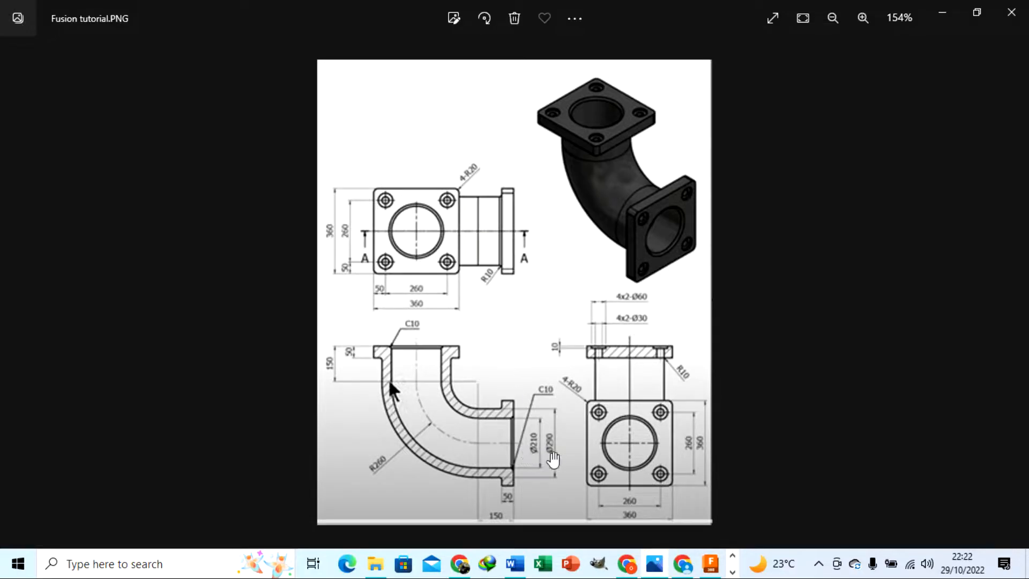
pyautogui.click(713, 568)
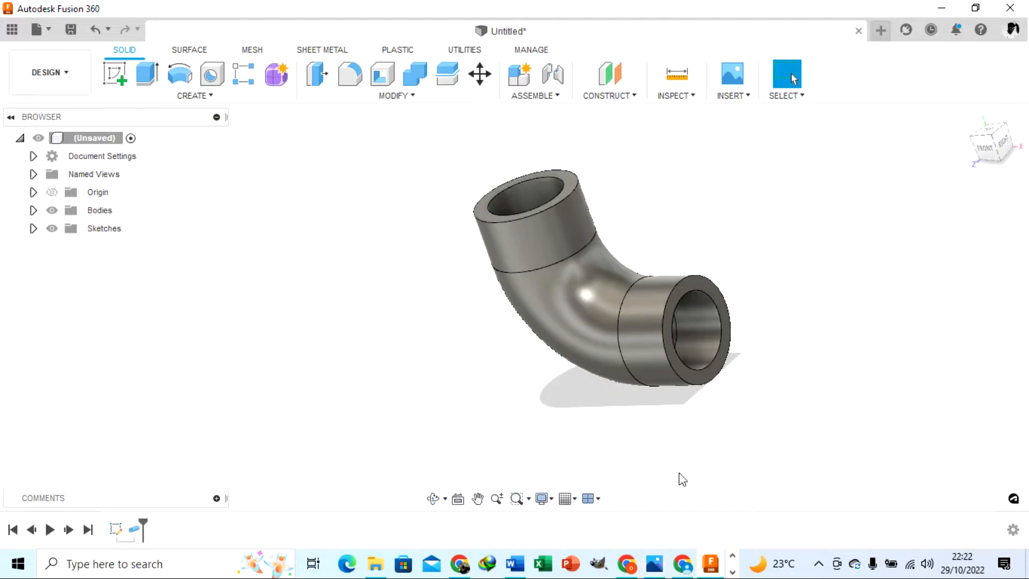
pyautogui.scroll(4, 695, 282)
pyautogui.click(689, 281)
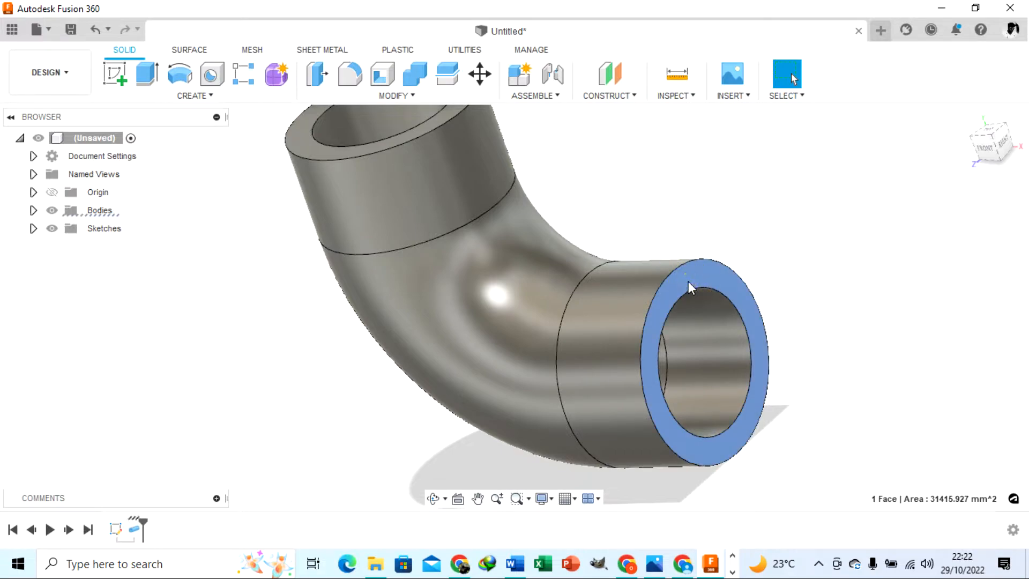
pyautogui.click(114, 75)
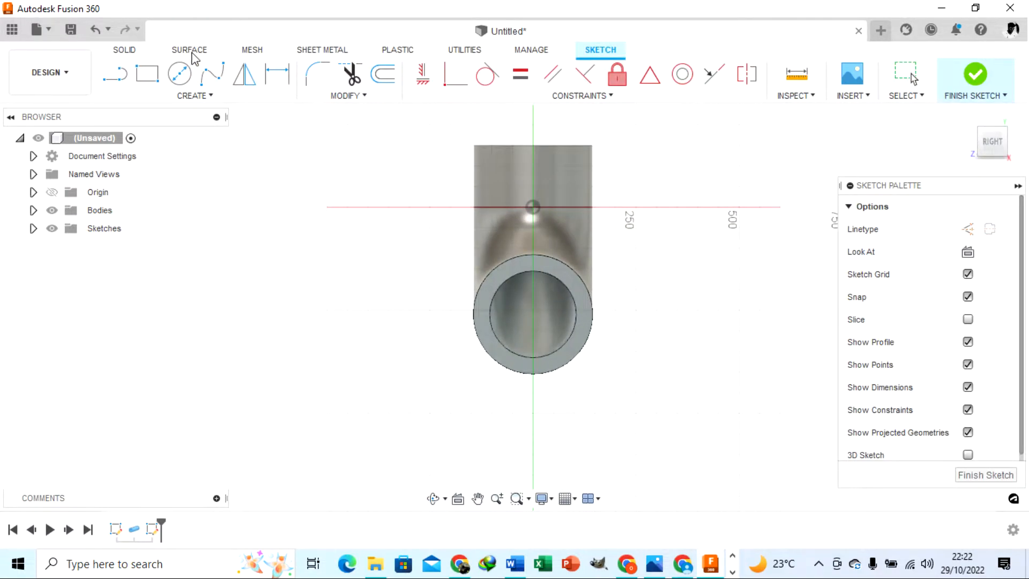
# Step: Draw a center rectangle from the bore's centre, slightly larger than the pipe's outer circle, as the flange outline
pyautogui.click(206, 98)
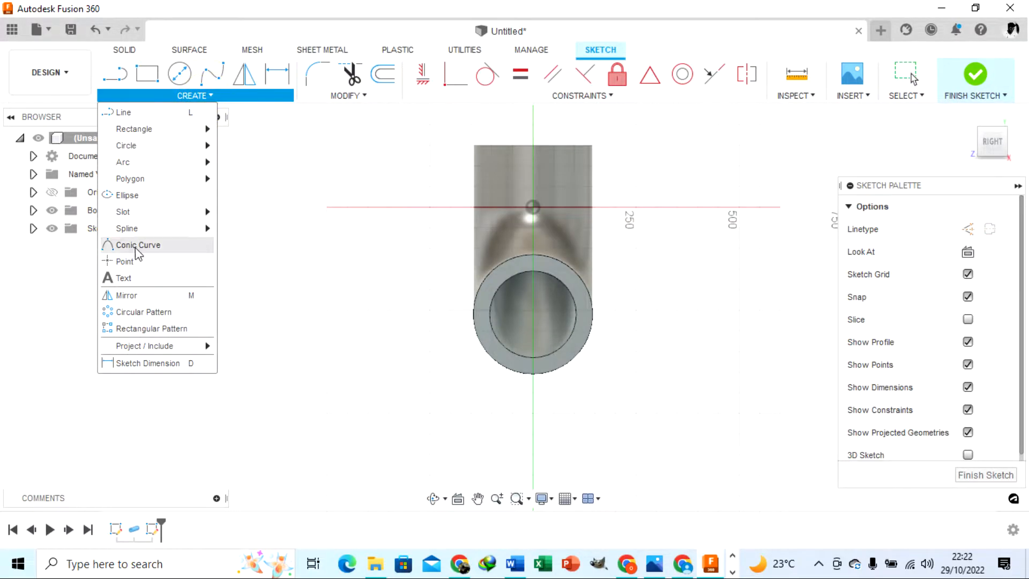
pyautogui.moveTo(212, 133)
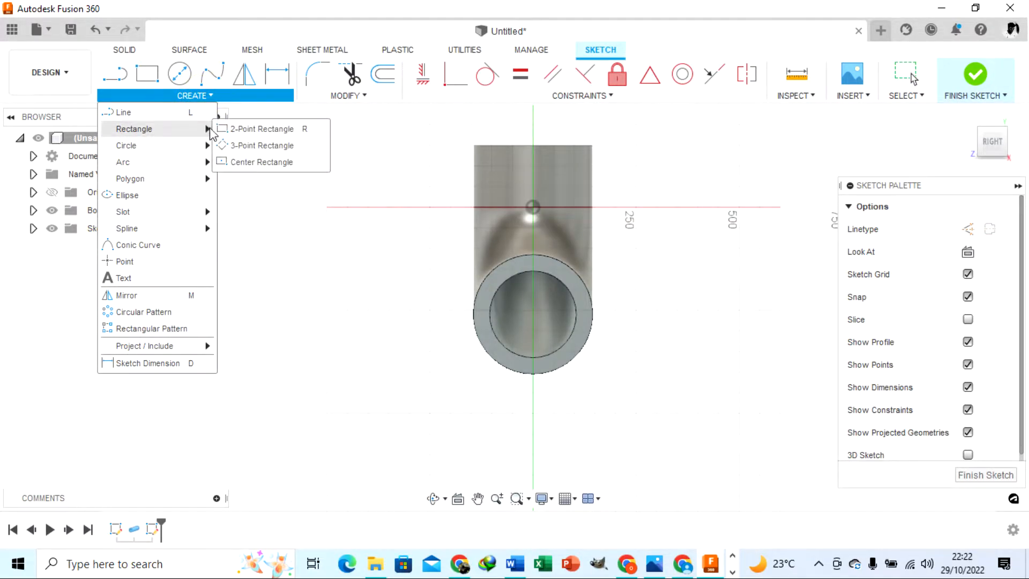
pyautogui.click(249, 162)
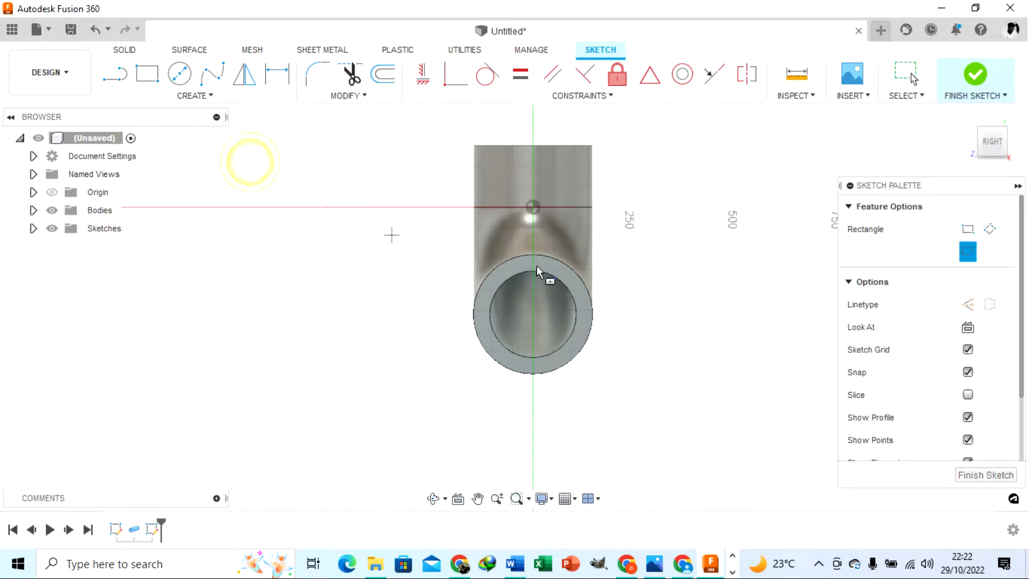
pyautogui.click(533, 314)
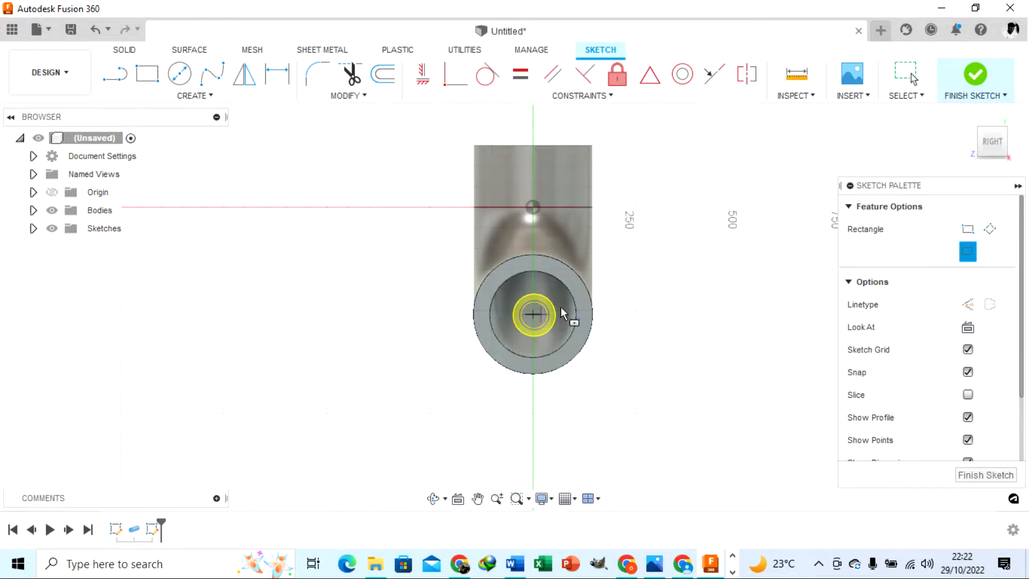
pyautogui.click(611, 240)
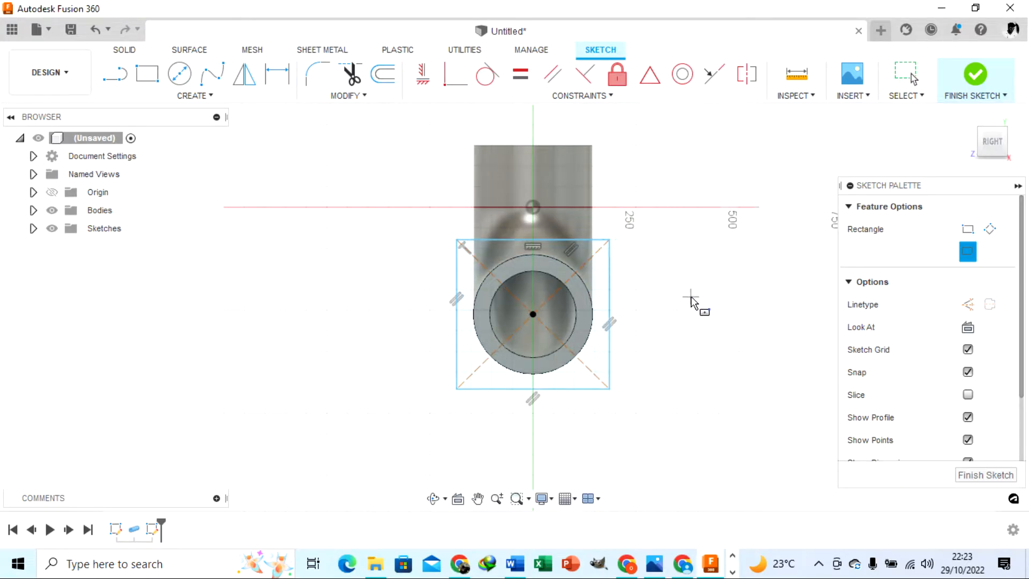
# Step: Apply an Equal constraint to two adjacent sides of the flange rectangle to make it square
pyautogui.press('Escape')
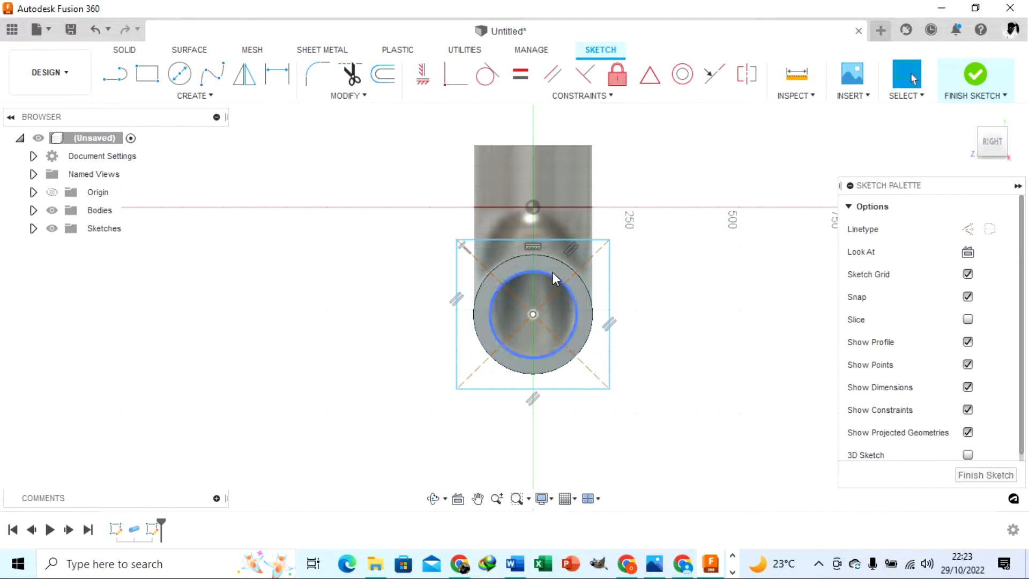
pyautogui.click(564, 240)
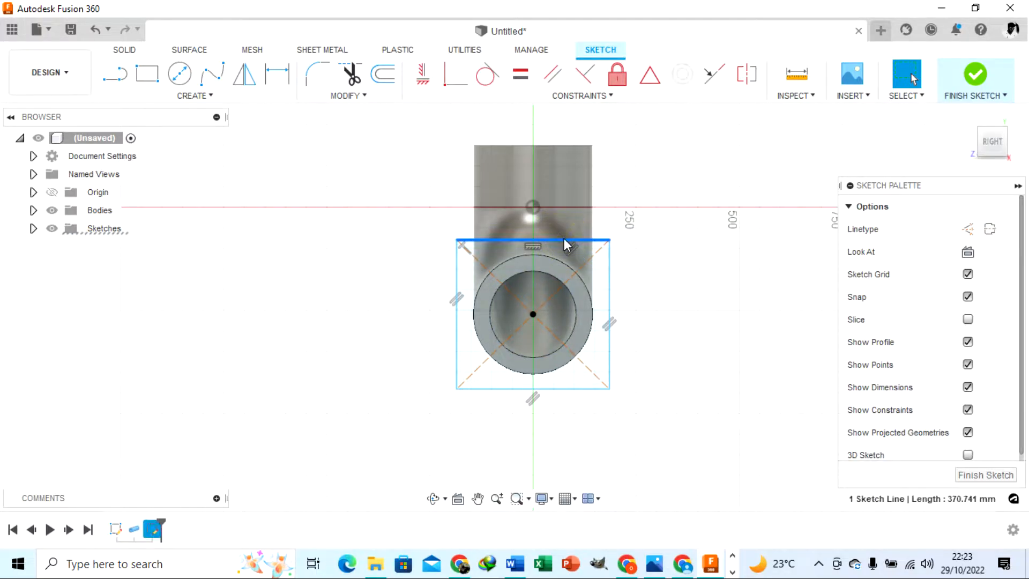
pyautogui.keyDown('shift'); pyautogui.click(609, 290); pyautogui.keyUp('shift')
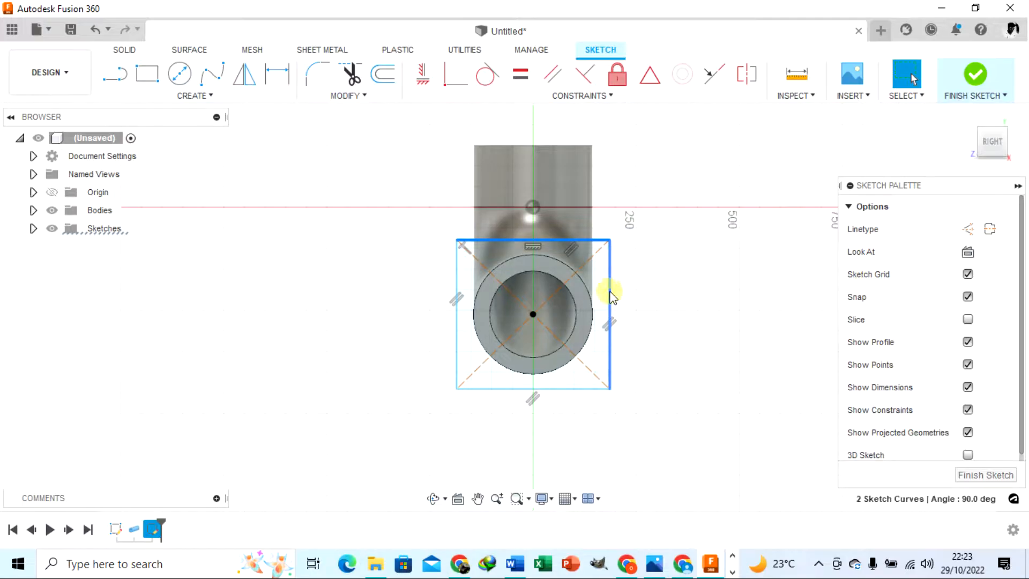
pyautogui.click(520, 76)
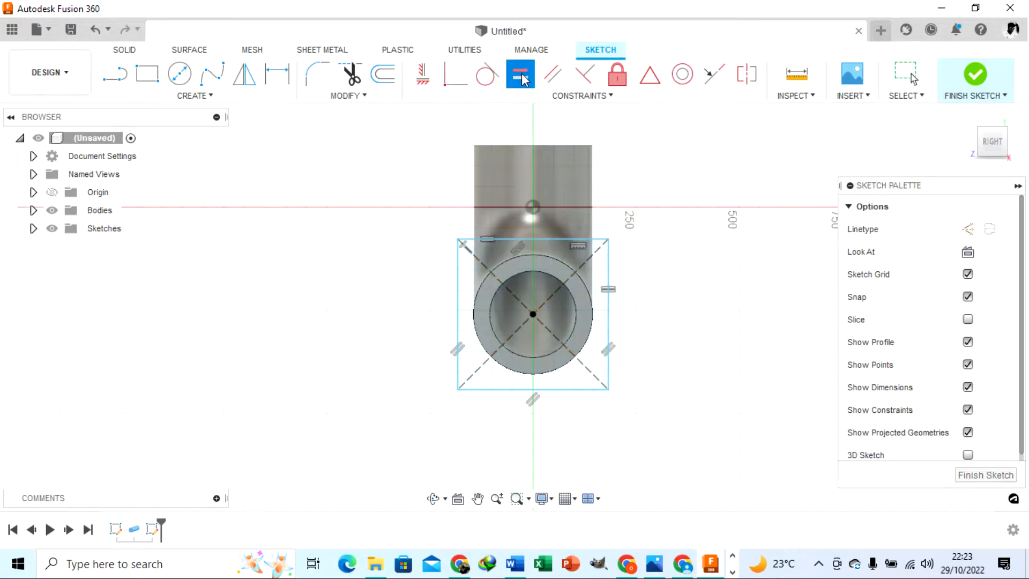
# Step: Dimension the flange square's side at 360 mm and finish the sketch
pyautogui.press('d')
pyautogui.click(609, 328)
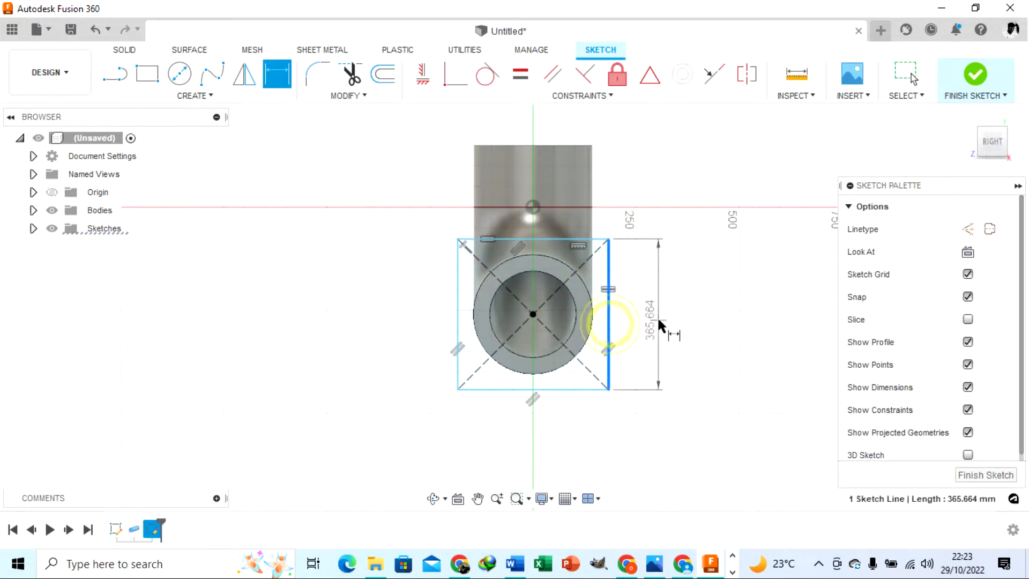
pyautogui.click(660, 320)
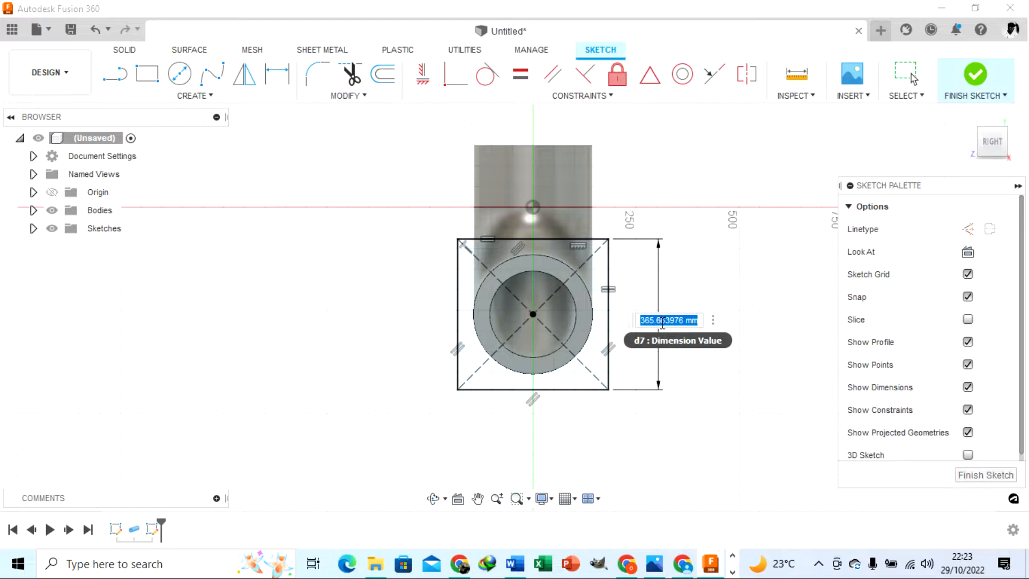
pyautogui.write('360')
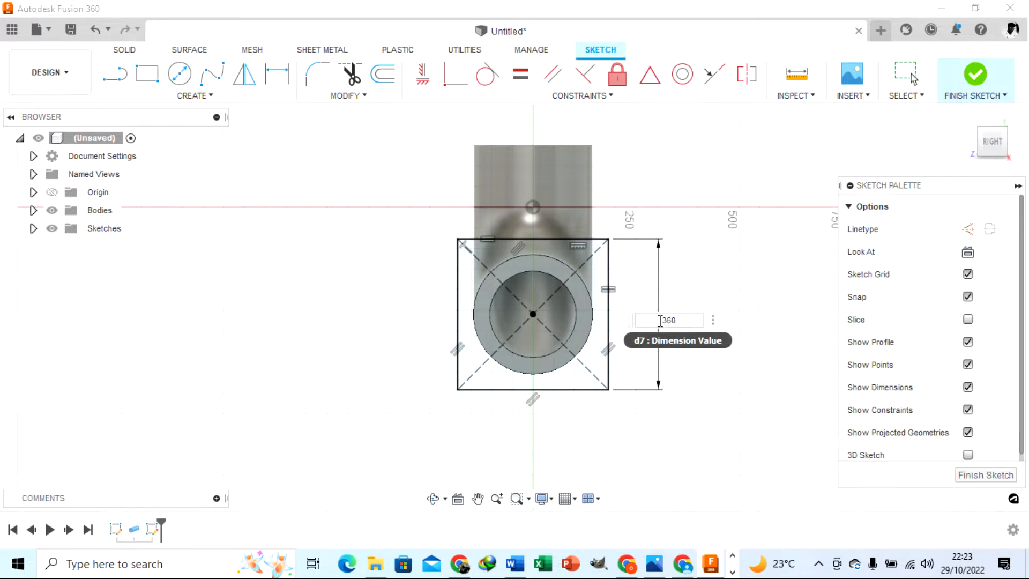
pyautogui.press('Return')
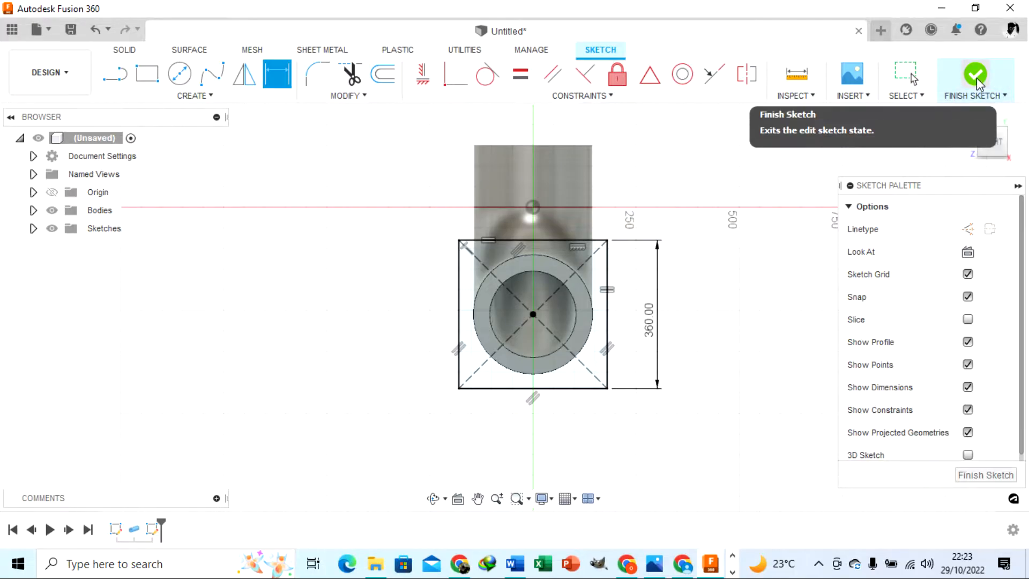
pyautogui.click(976, 479)
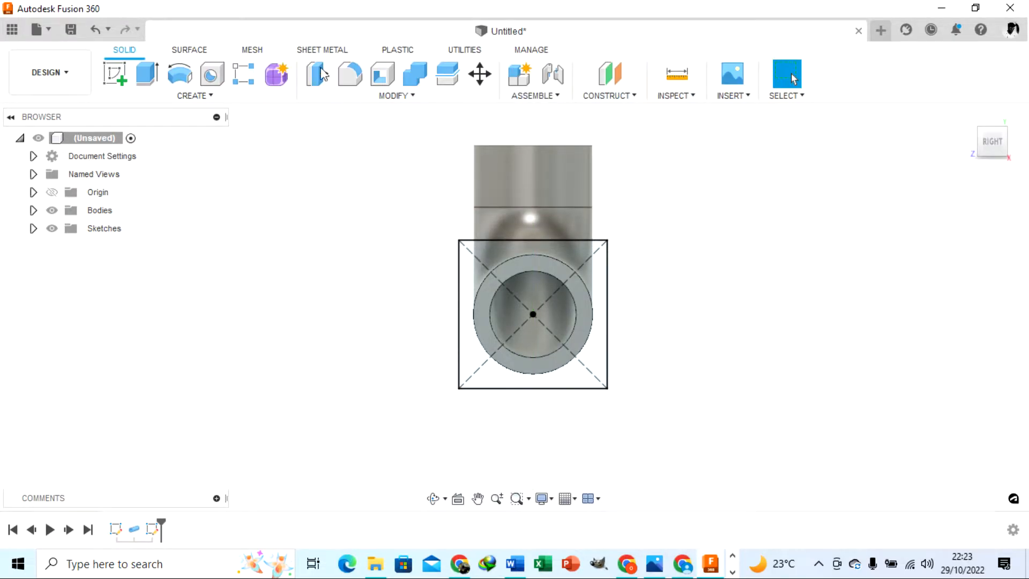
# Step: Extrude the region between the flange square and the pipe's outer circle by -50 mm, joined to the pipe
pyautogui.click(147, 73)
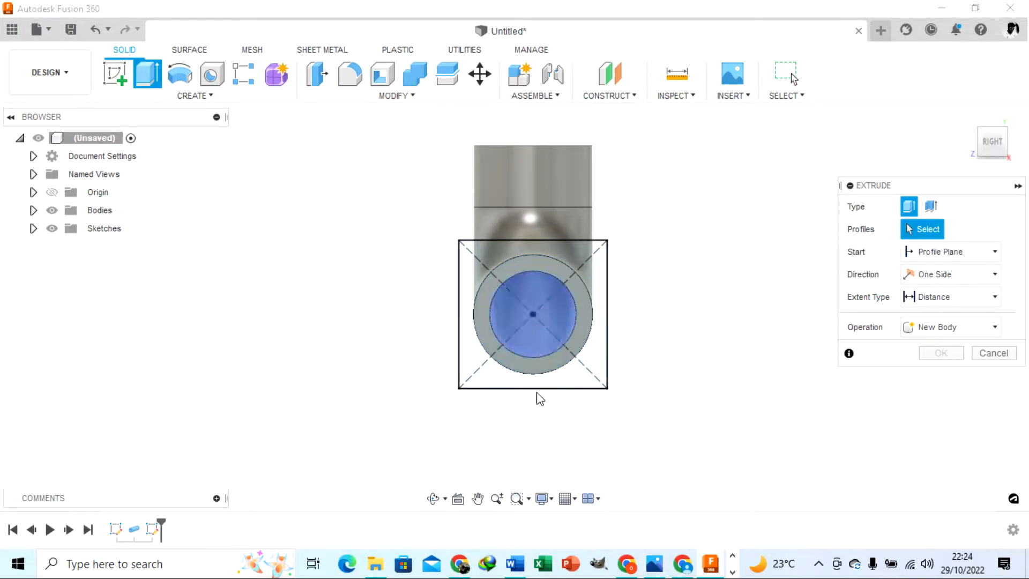
pyautogui.click(595, 255)
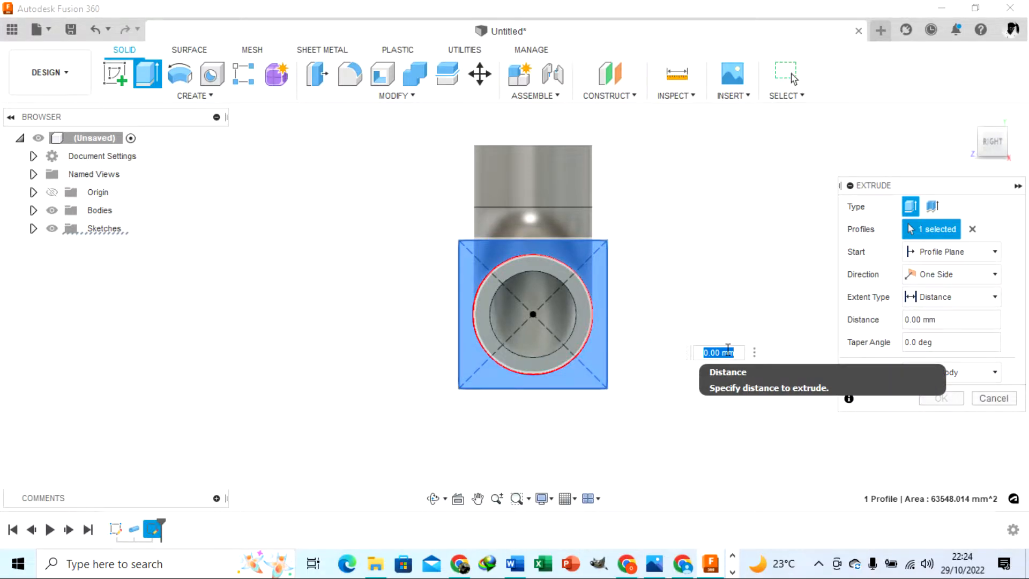
pyautogui.press('BackSpace')
pyautogui.write('-50')
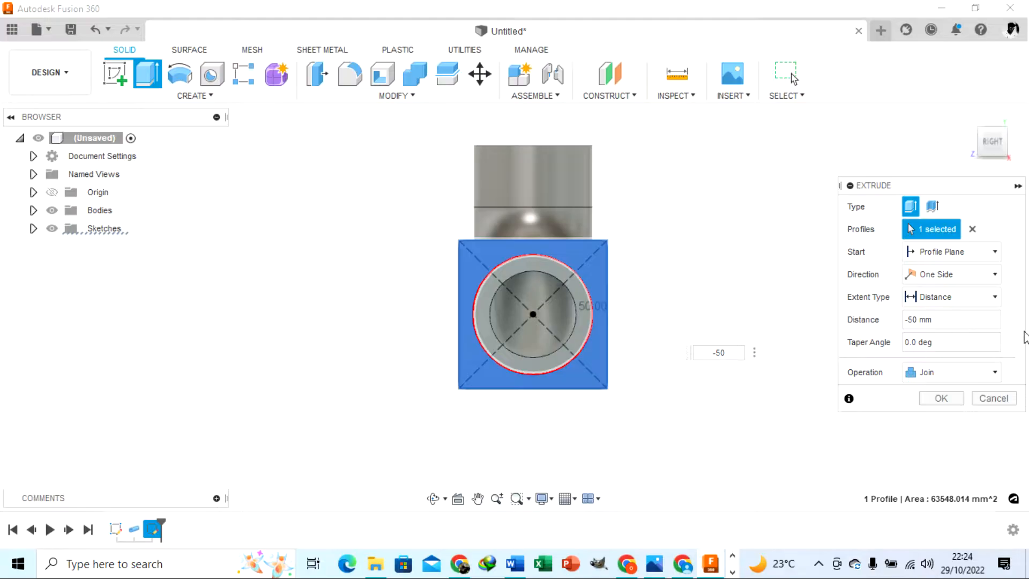
pyautogui.click(942, 398)
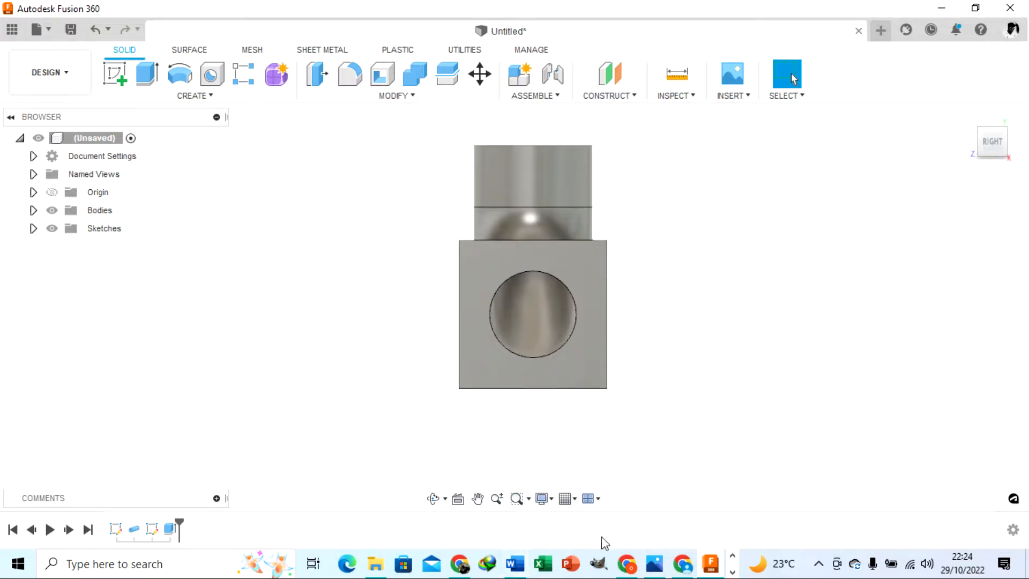
# Step: Start a sketch on the flange's outer face and draw a center rectangle about 261 mm wide from the bore's centre
pyautogui.click(475, 263)
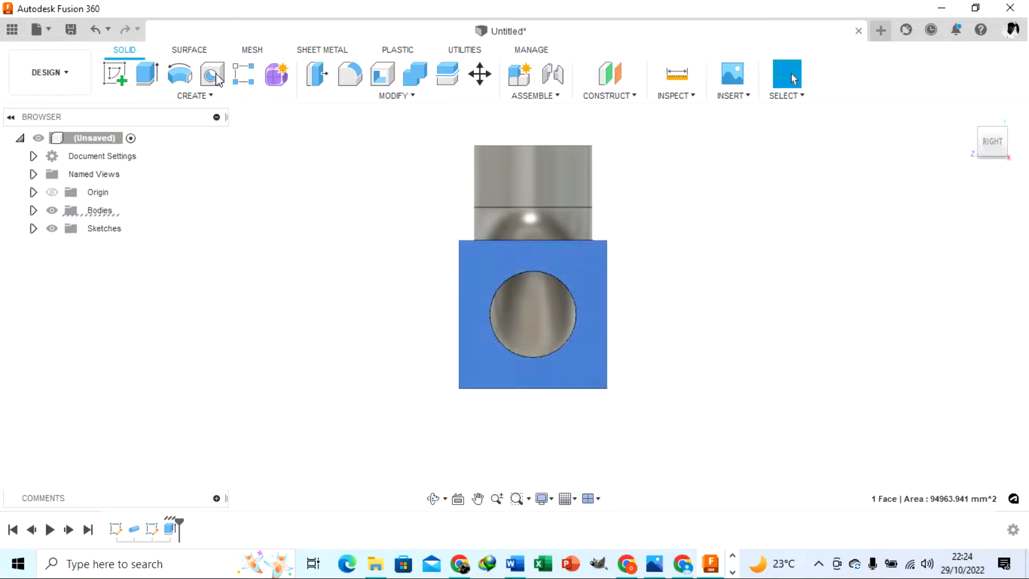
pyautogui.click(113, 75)
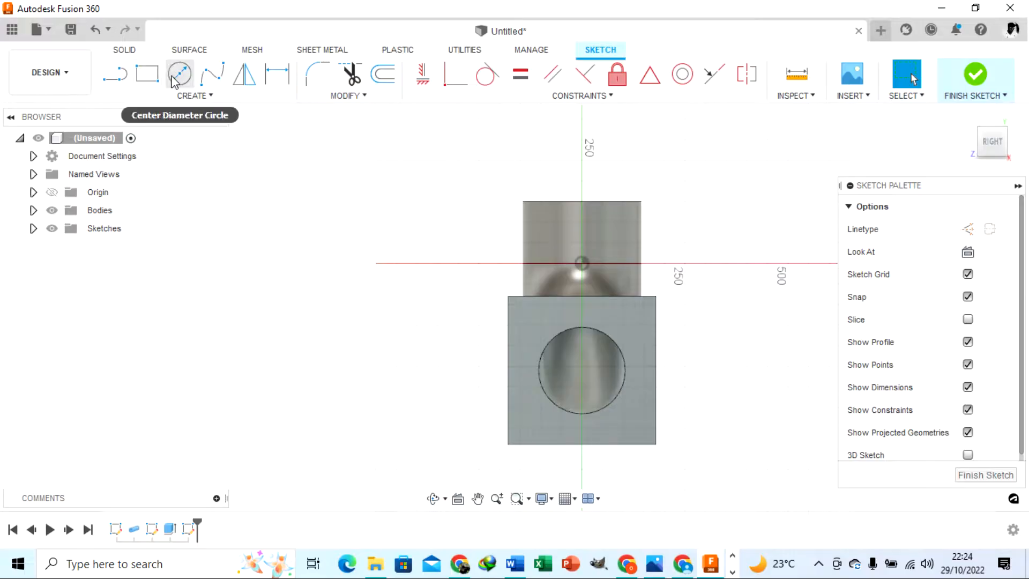
pyautogui.click(196, 97)
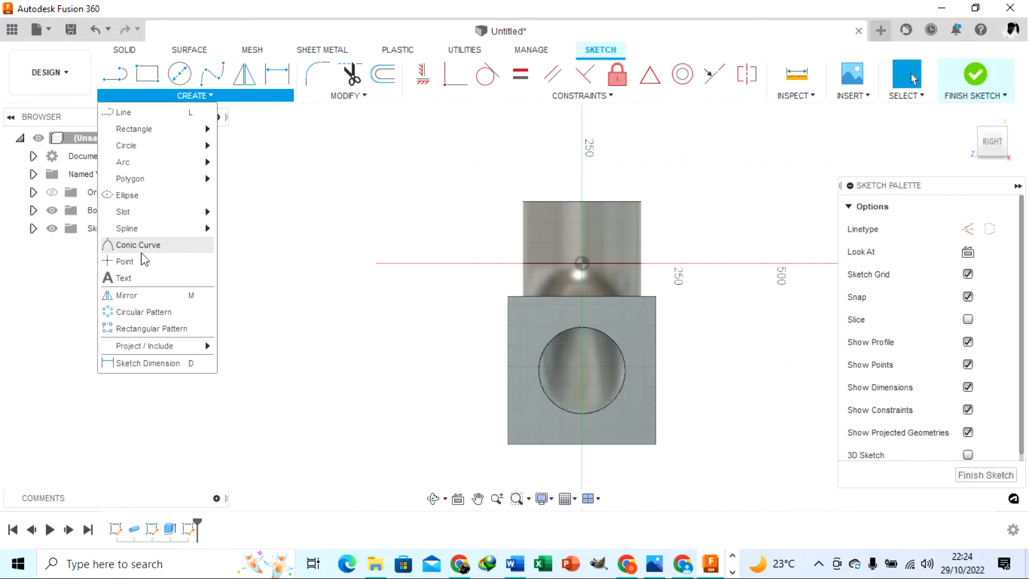
pyautogui.moveTo(185, 130)
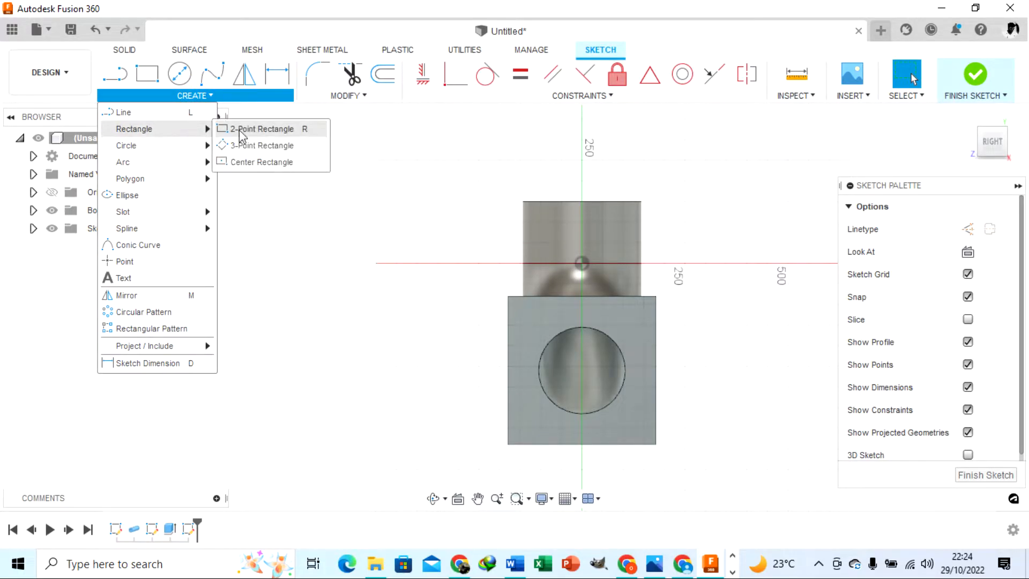
pyautogui.click(256, 164)
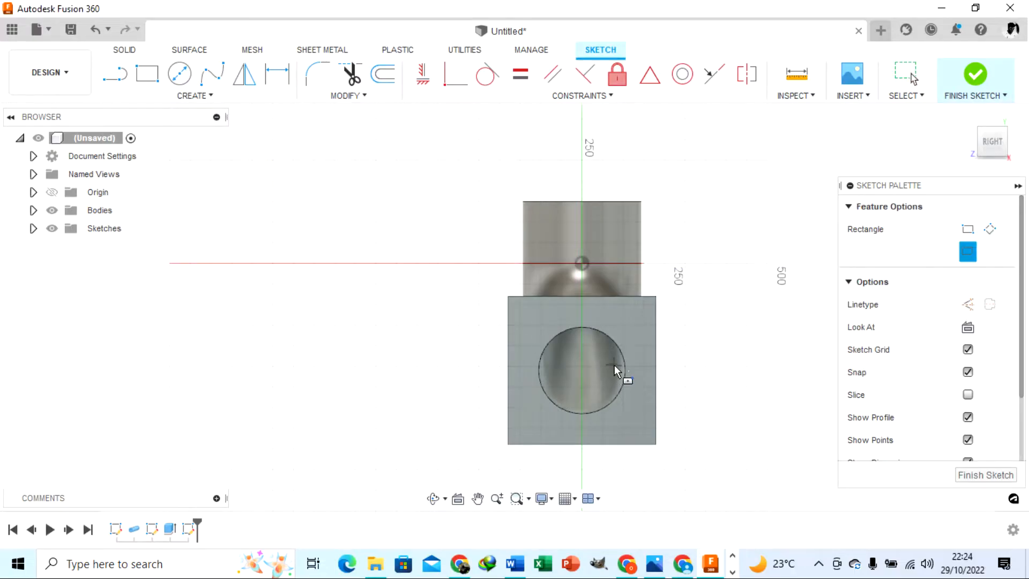
pyautogui.click(582, 370)
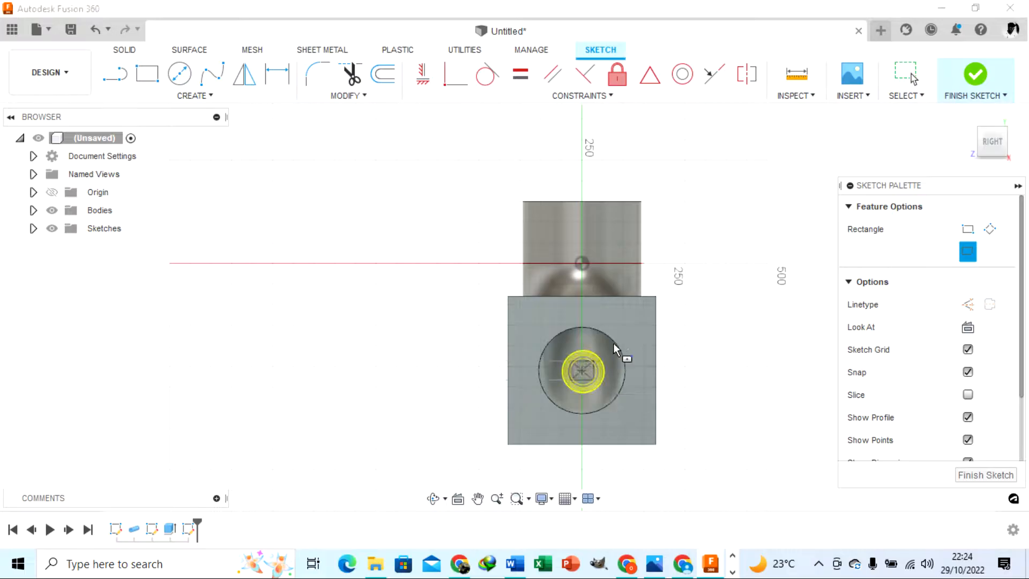
pyautogui.click(636, 314)
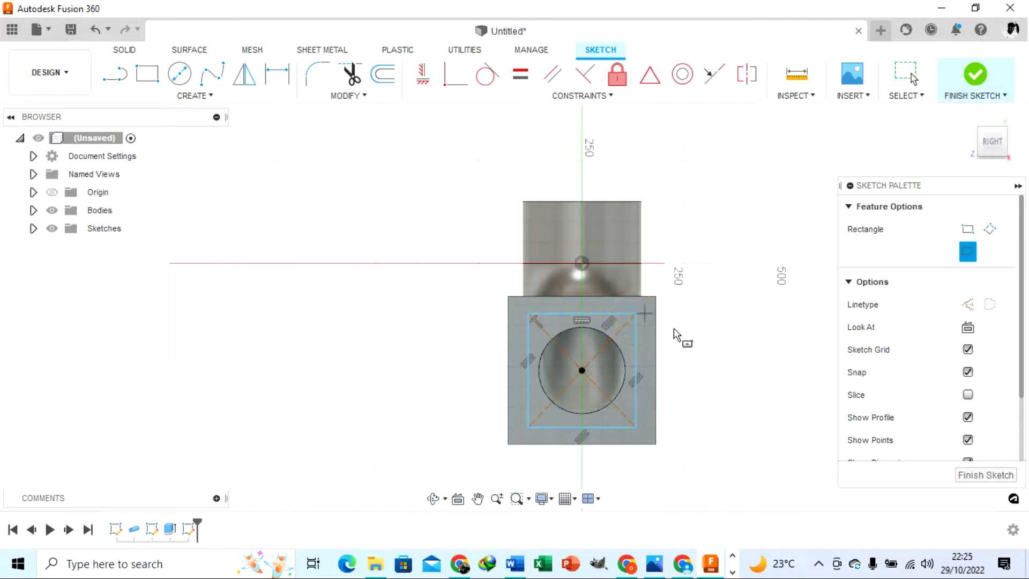
pyautogui.press('Escape')
# Step: Make two adjacent sides of the inner rectangle equal and dimension its side at 260 mm
pyautogui.click(610, 313)
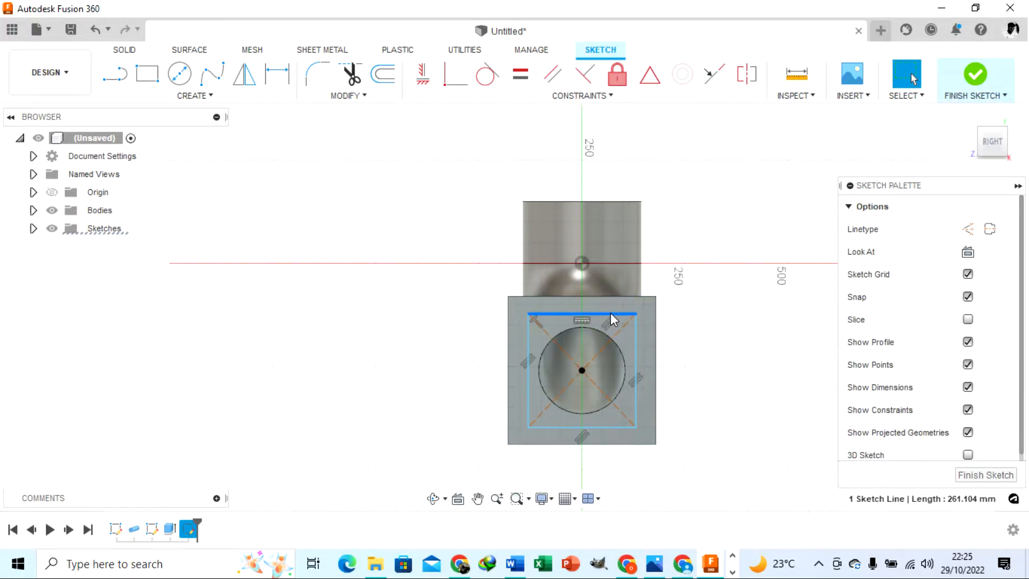
pyautogui.click(635, 342)
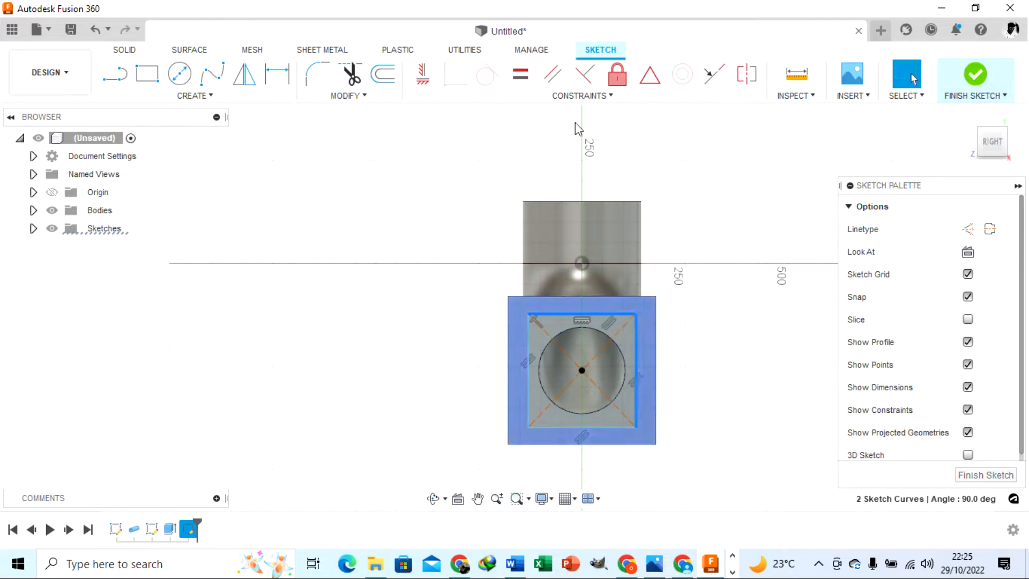
pyautogui.click(520, 74)
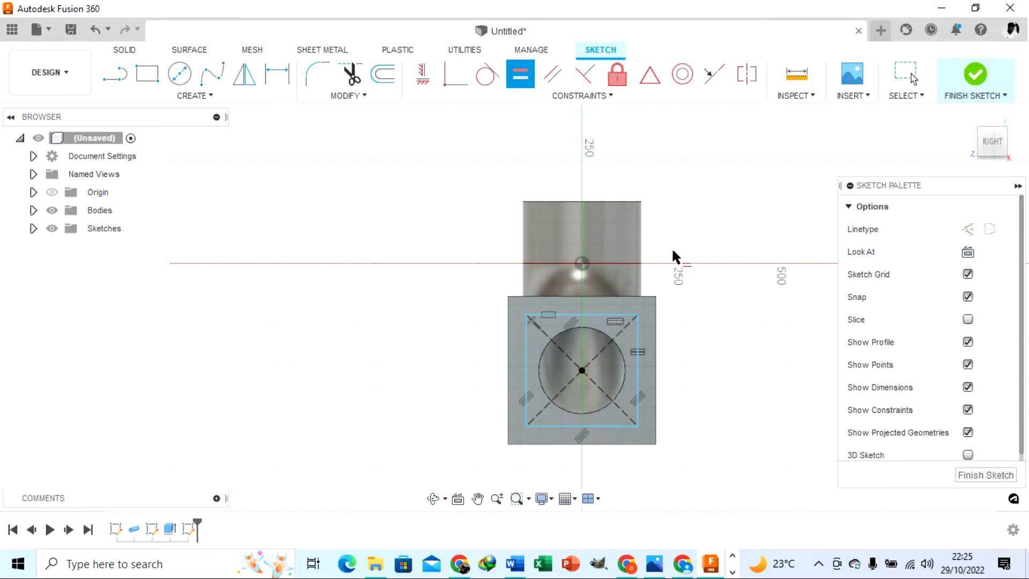
pyautogui.press('d')
pyautogui.click(596, 314)
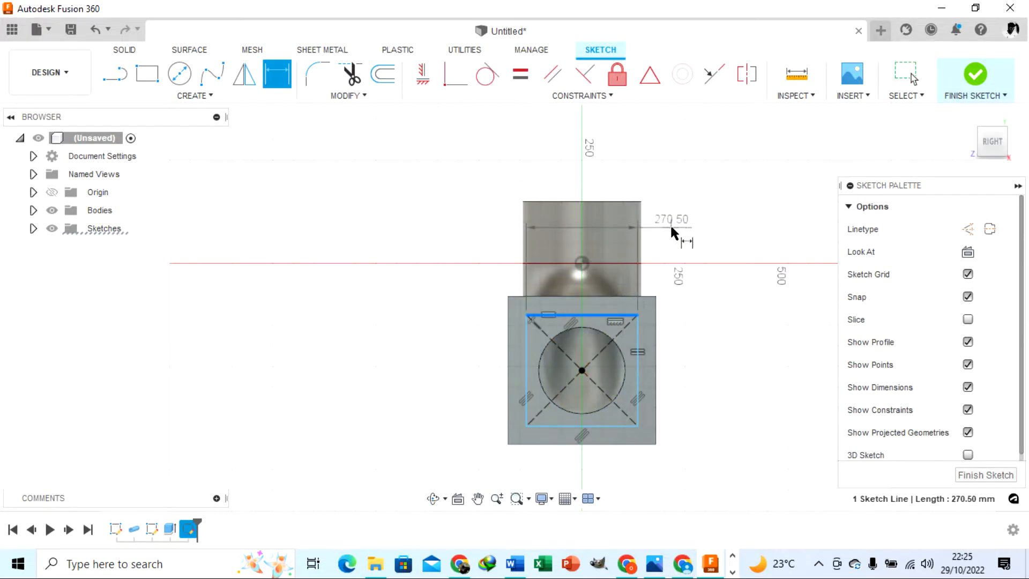
pyautogui.click(663, 223)
pyautogui.write('260')
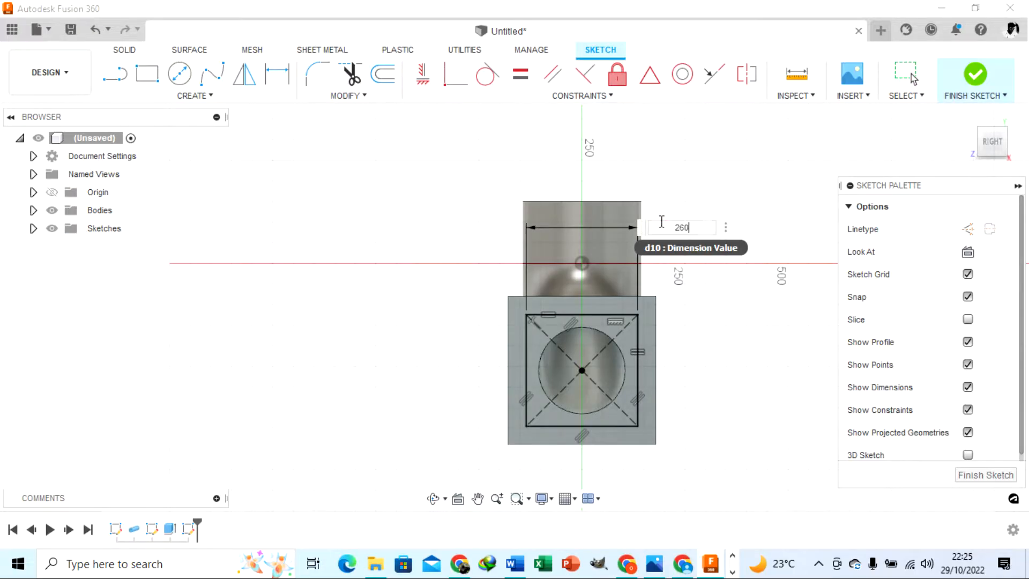
pyautogui.press('Return')
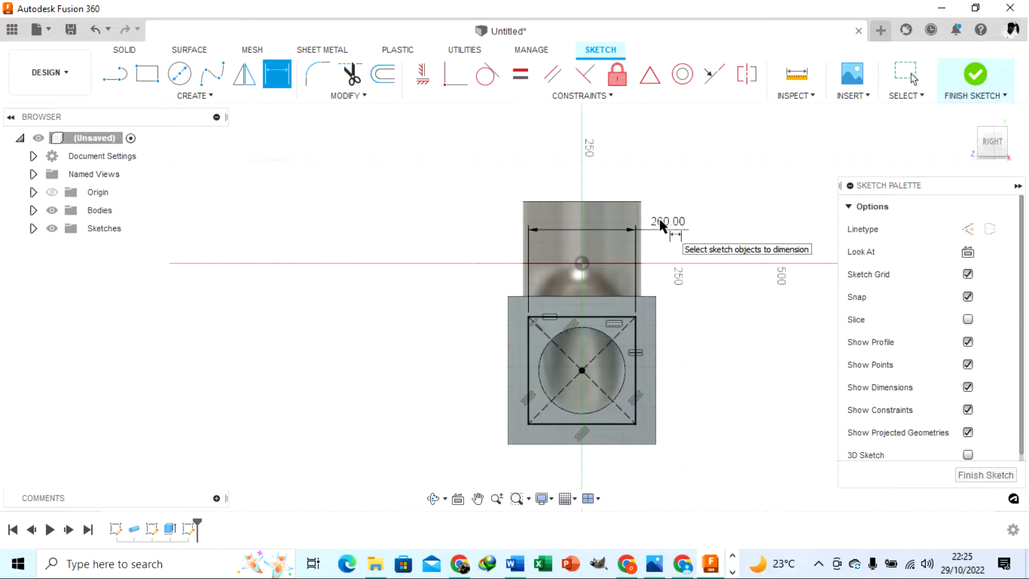
pyautogui.press('Escape')
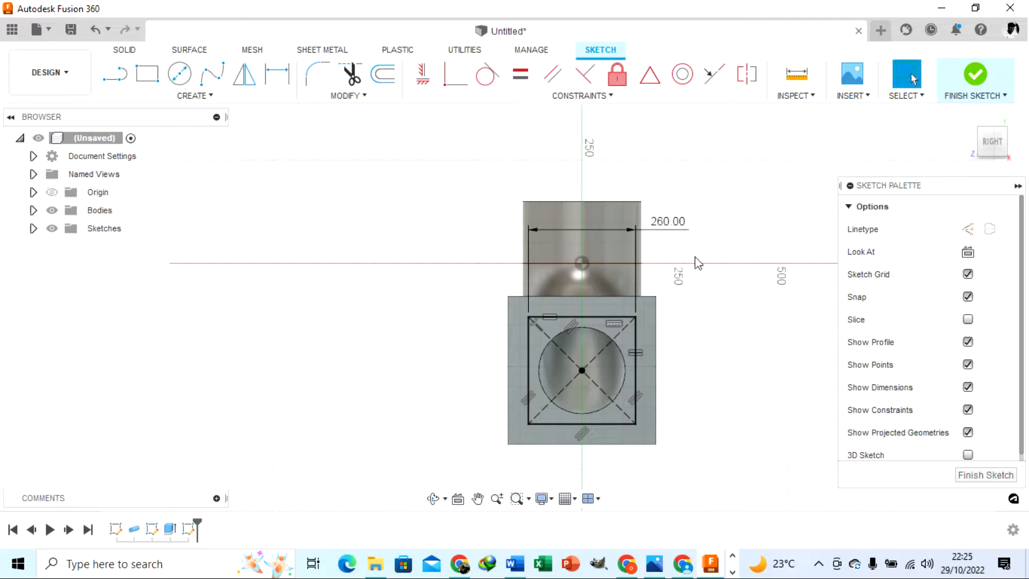
# Step: Convert all four sides of the 260 mm square to construction lines
pyautogui.click(614, 319)
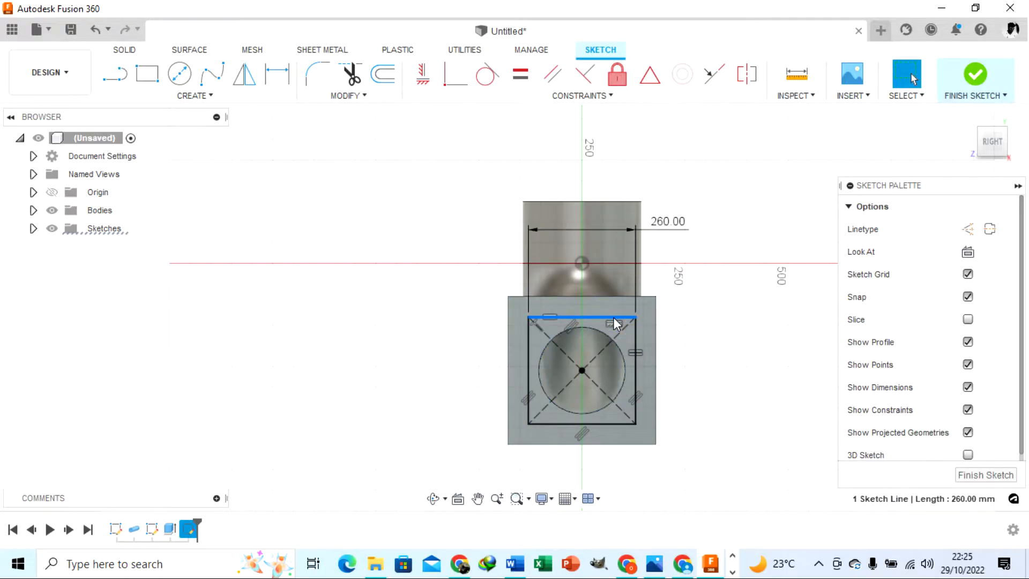
pyautogui.click(724, 332)
pyautogui.click(598, 318)
pyautogui.keyDown('shift'); pyautogui.click(526, 347); pyautogui.keyUp('shift')
pyautogui.keyDown('shift'); pyautogui.click(566, 424); pyautogui.keyUp('shift')
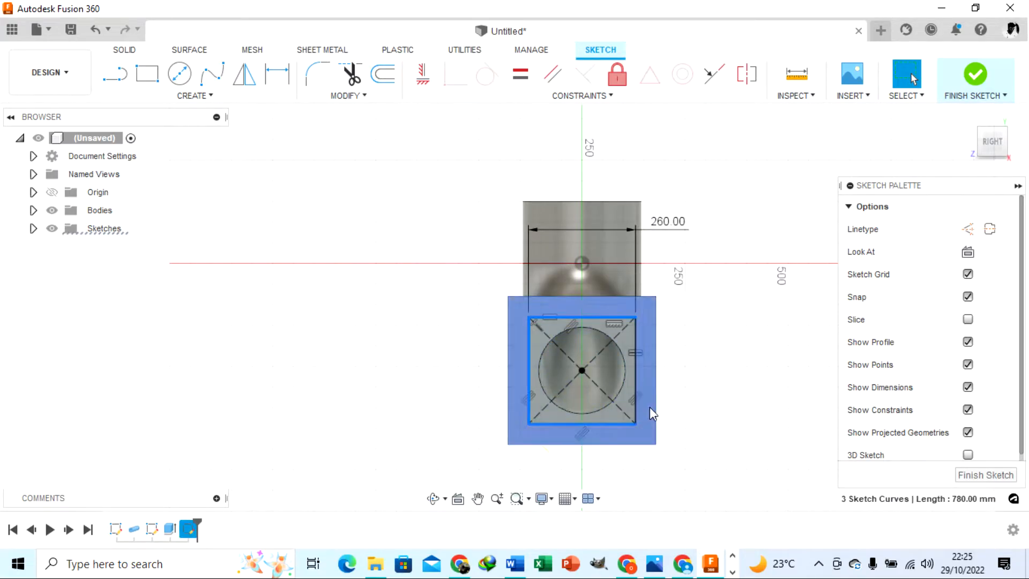
pyautogui.click(634, 374)
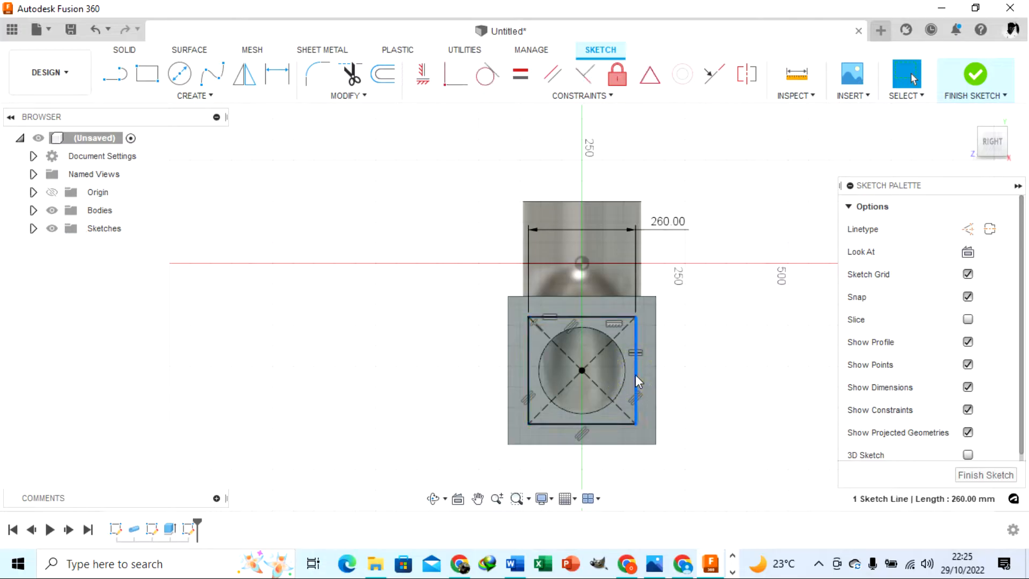
pyautogui.keyDown('shift'); pyautogui.click(603, 422); pyautogui.keyUp('shift')
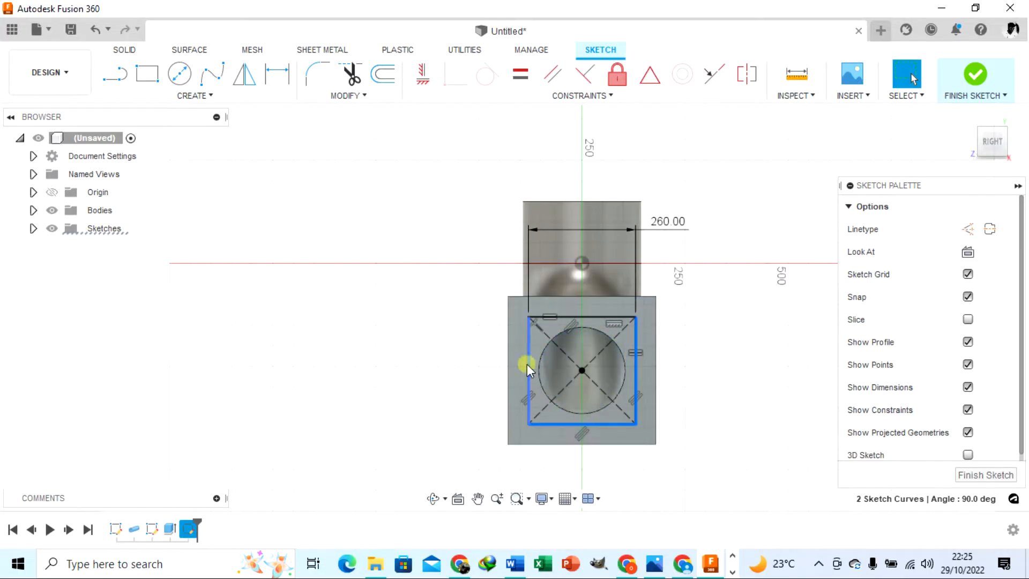
pyautogui.keyDown('shift'); pyautogui.click(527, 365); pyautogui.keyUp('shift')
pyautogui.keyDown('shift'); pyautogui.click(598, 316); pyautogui.keyUp('shift')
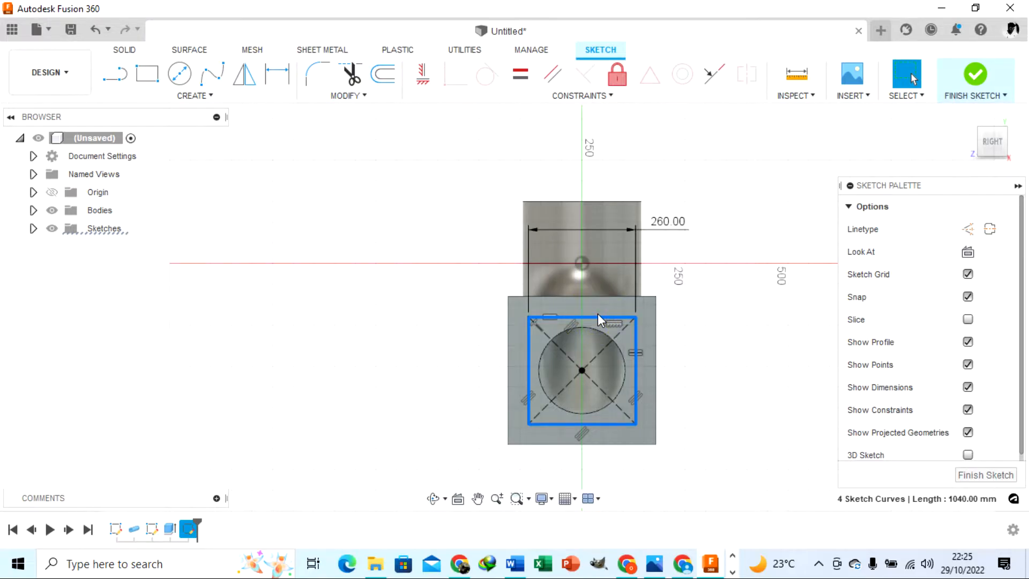
pyautogui.press('x')
pyautogui.click(704, 336)
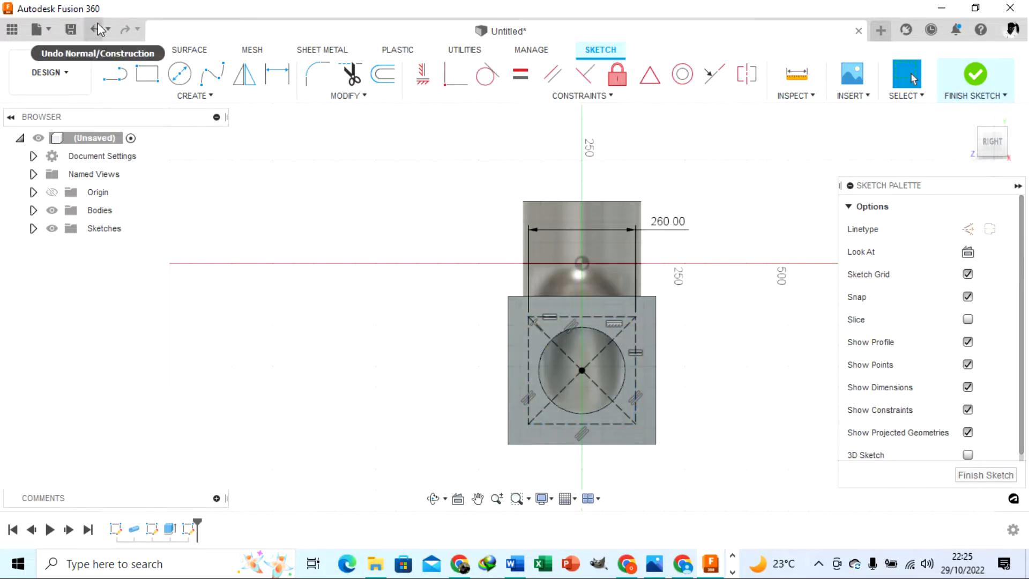
# Step: Draw a center diameter circle on the construction square's upper-left corner as a bolt hole outline
pyautogui.click(179, 73)
pyautogui.scroll(4, 523, 308)
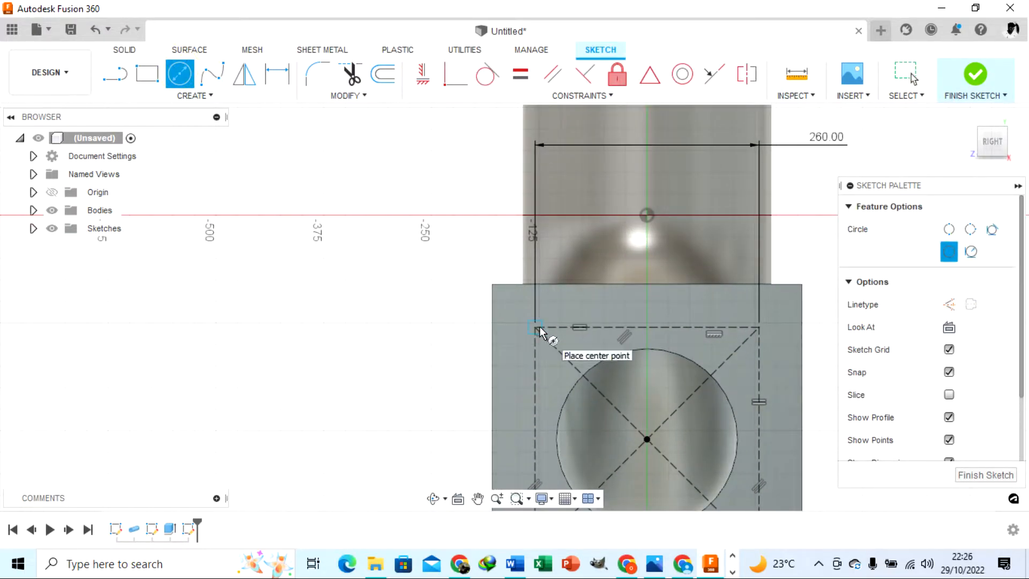
pyautogui.click(536, 327)
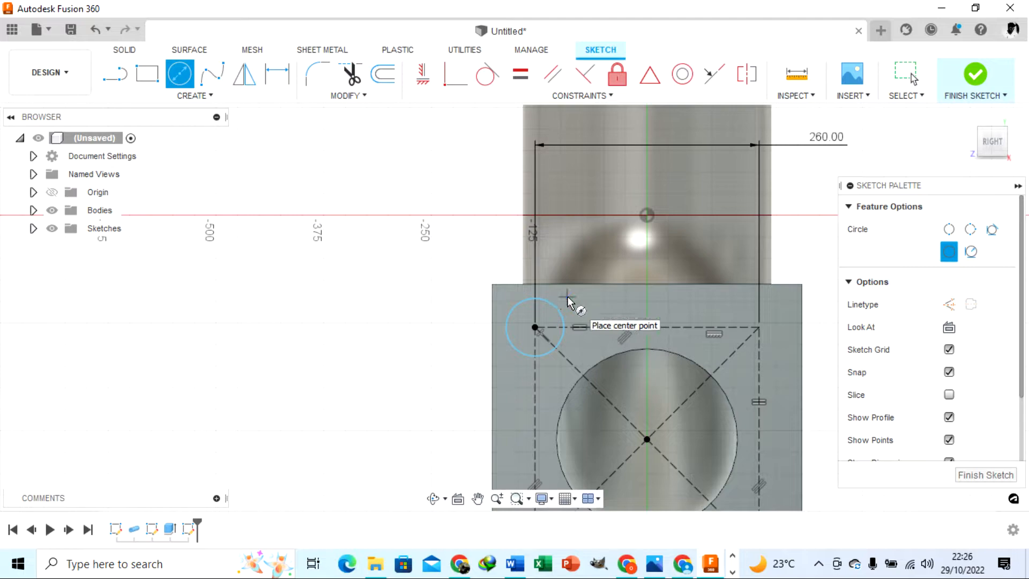
# Step: Set the diameter of the circle on the construction square's upper-left corner to 60 mm
pyautogui.click(567, 297)
pyautogui.press('d')
pyautogui.click(558, 310)
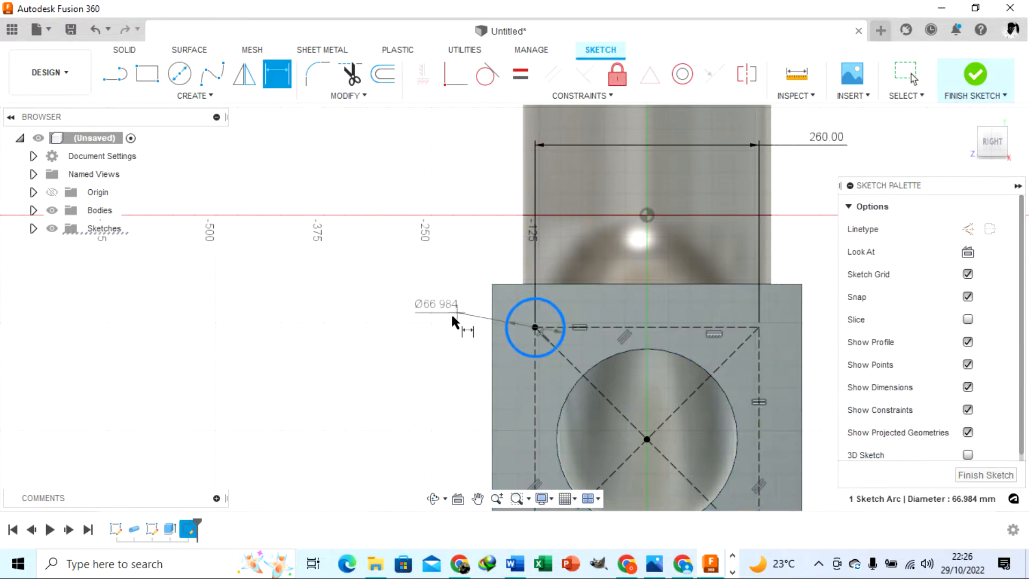
pyautogui.click(451, 321)
pyautogui.write('60')
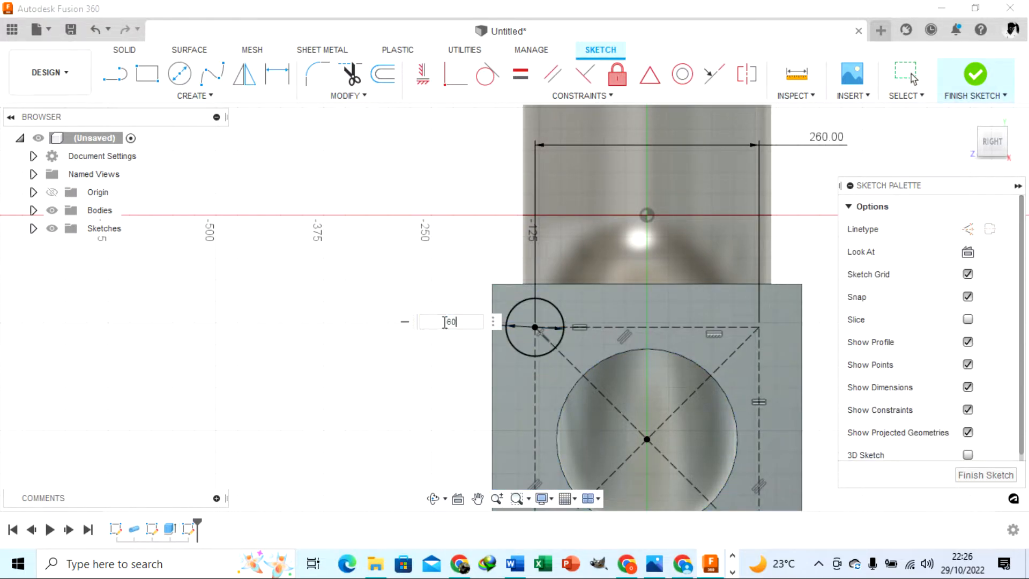
pyautogui.press('Return')
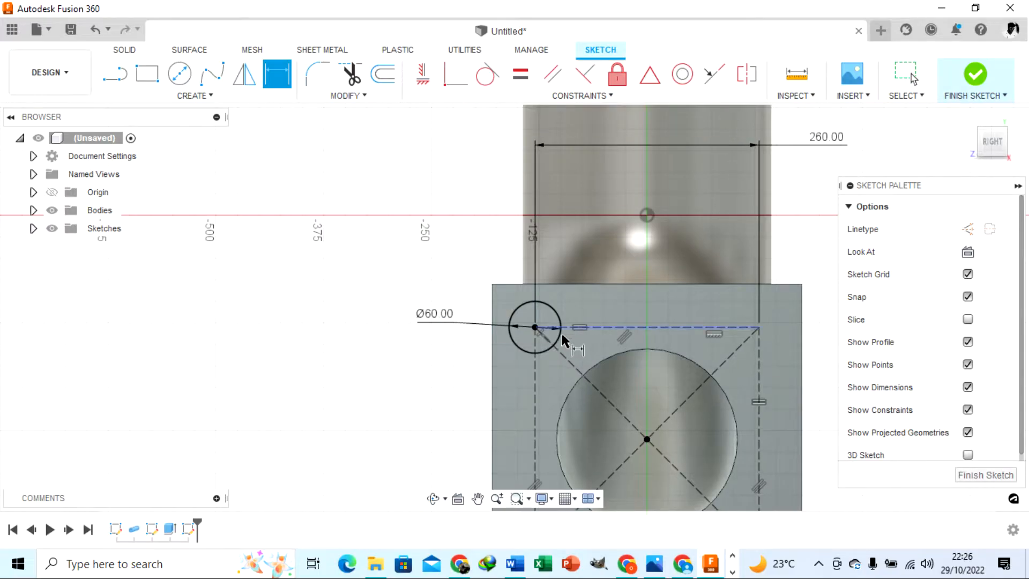
# Step: Draw a concentric circle inside the 60 mm circle, dimension its diameter at 30 mm, and finish the sketch
pyautogui.scroll(4, 531, 321)
pyautogui.click(180, 74)
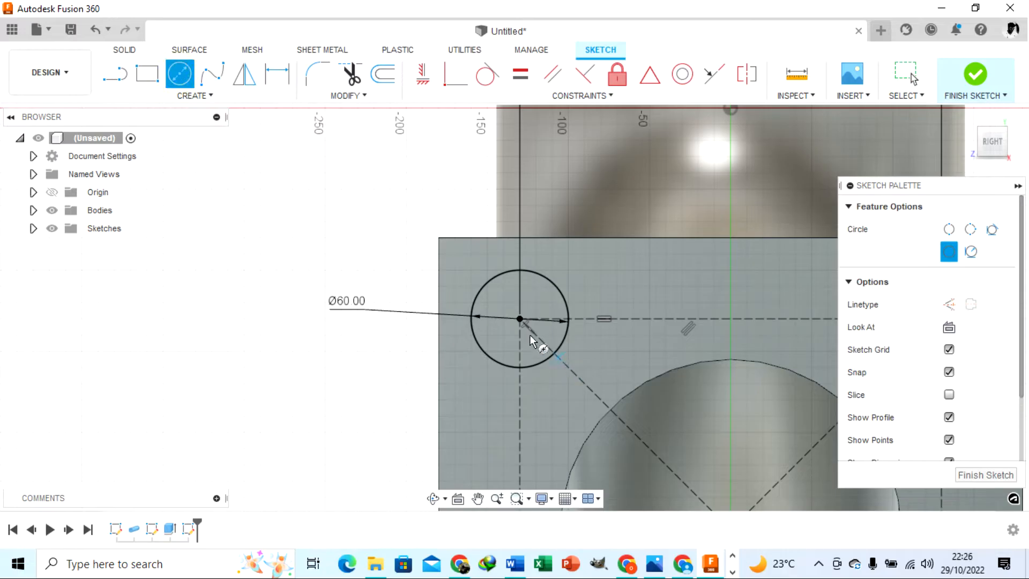
pyautogui.click(519, 319)
pyautogui.click(536, 303)
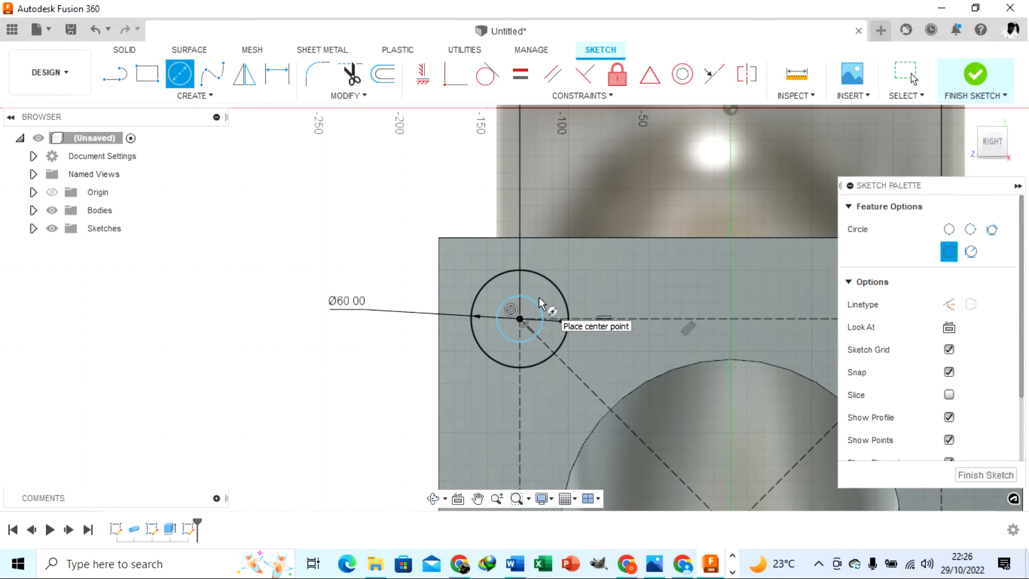
pyautogui.press('d')
pyautogui.click(536, 303)
pyautogui.click(594, 289)
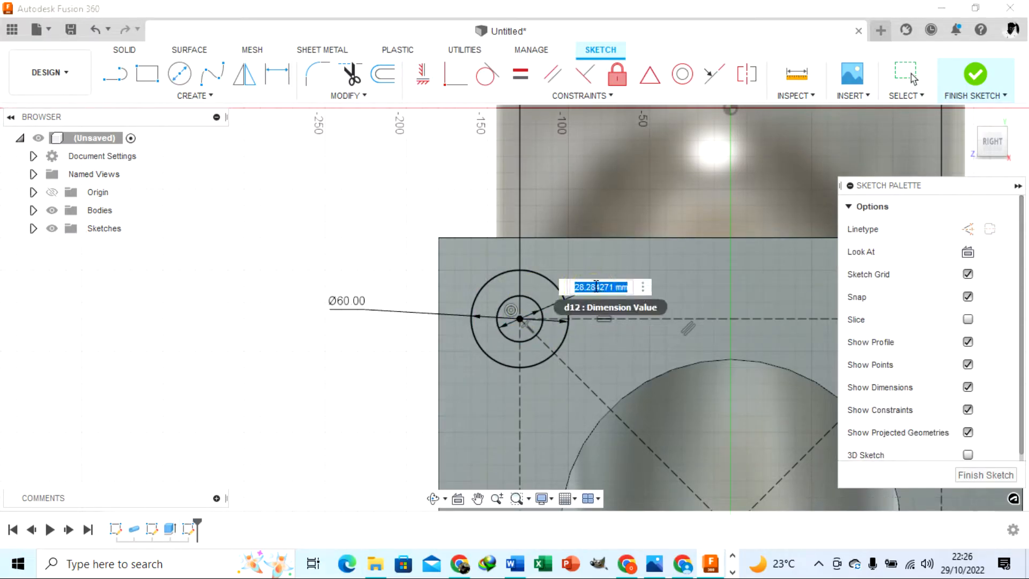
pyautogui.write('30')
pyautogui.press('Return')
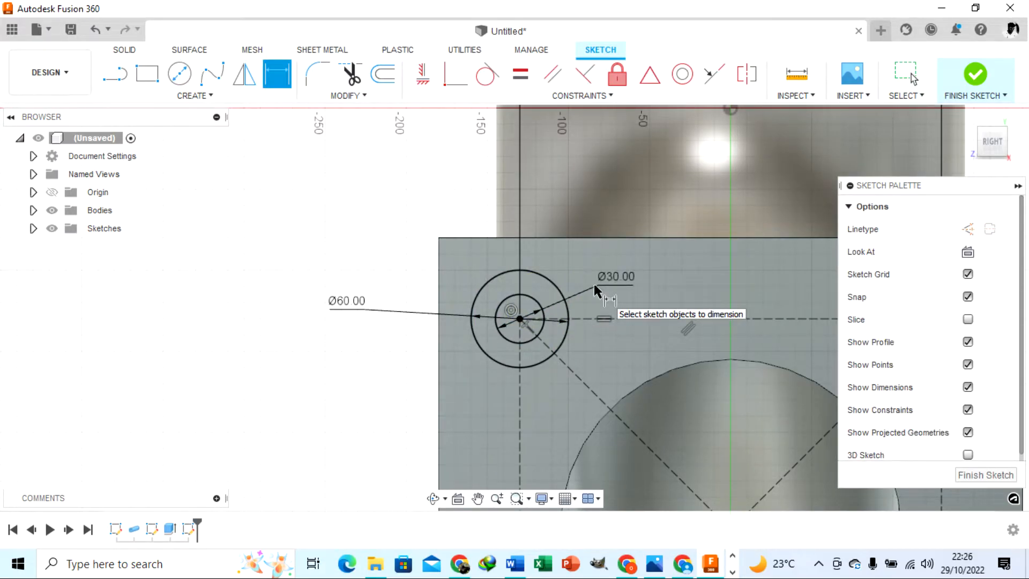
pyautogui.press('Escape')
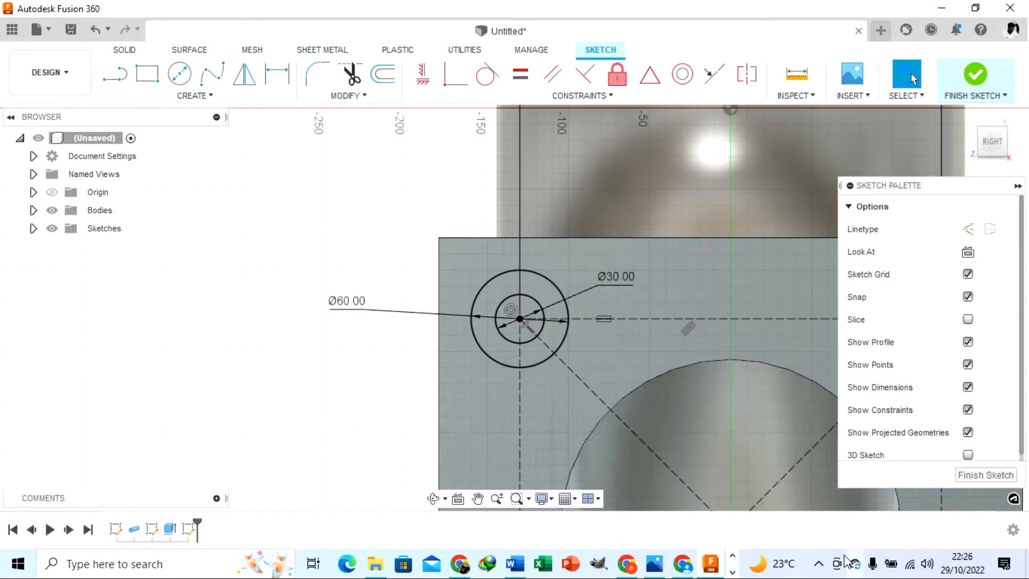
pyautogui.click(974, 476)
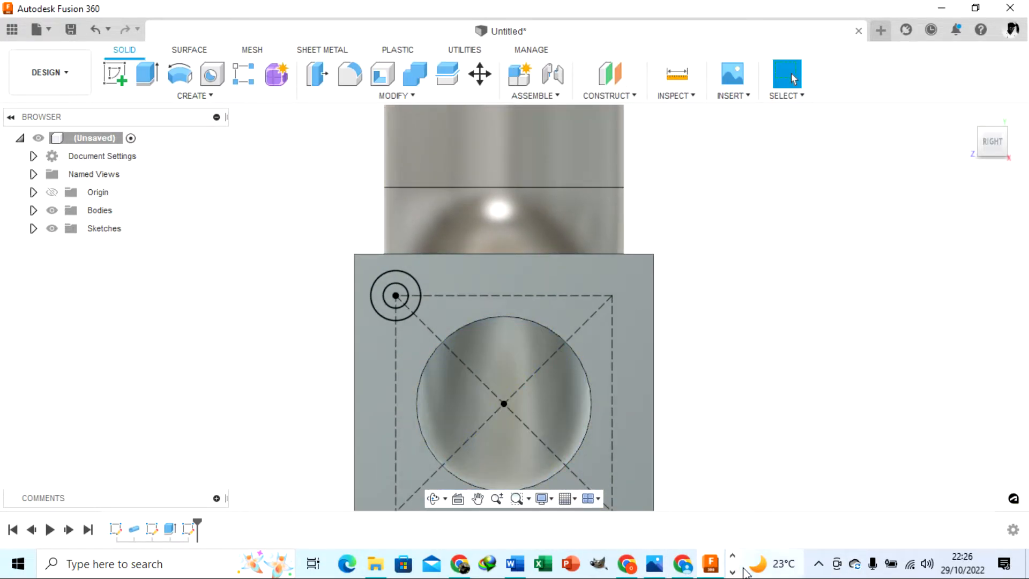
# Step: Check the reference drawing for the counterbore depth and cut the full 60 mm circle 10 mm deep into the flange
pyautogui.click(654, 564)
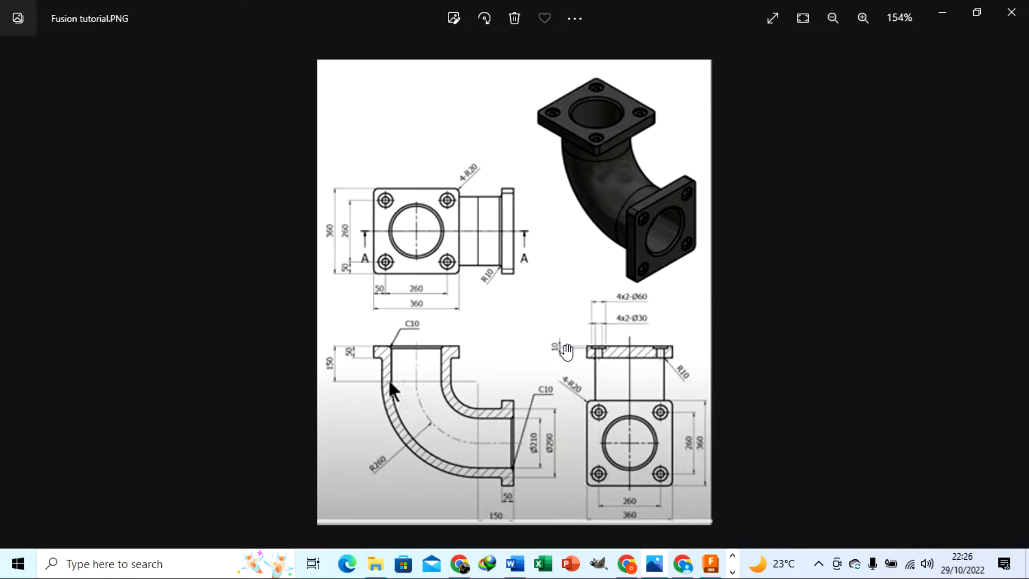
pyautogui.click(710, 563)
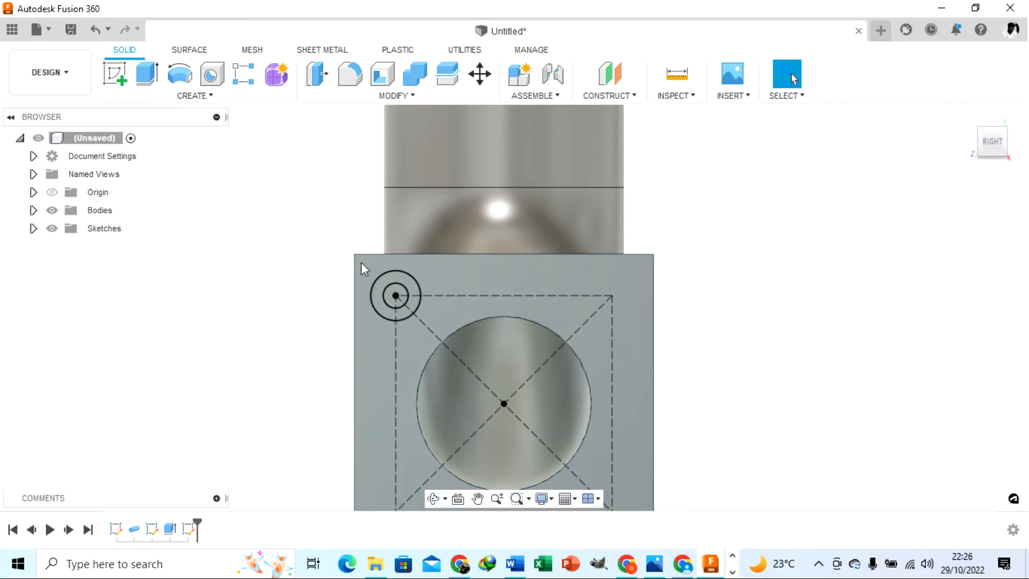
pyautogui.scroll(3, 412, 291)
pyautogui.scroll(-2, 435, 258)
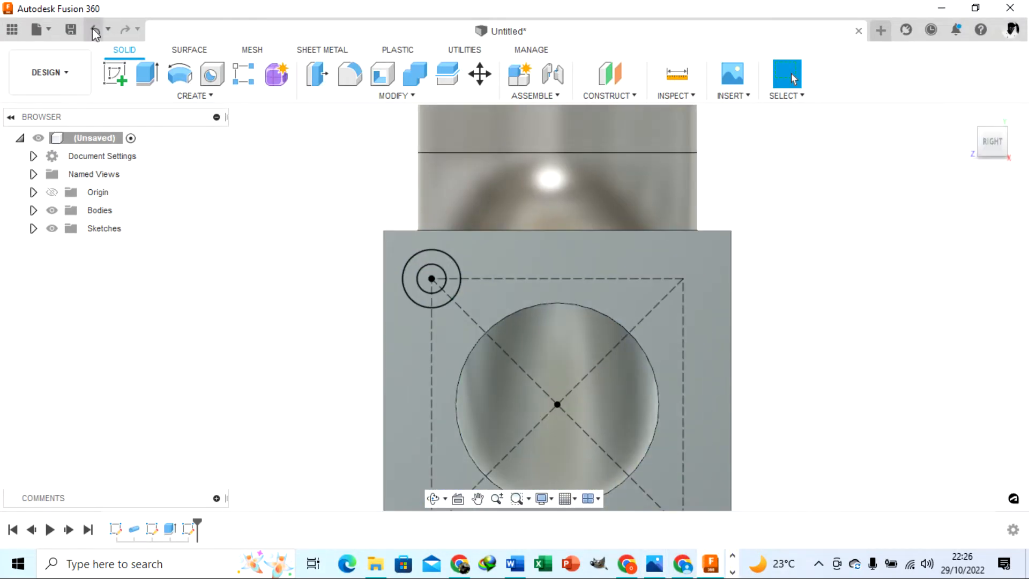
pyautogui.click(144, 78)
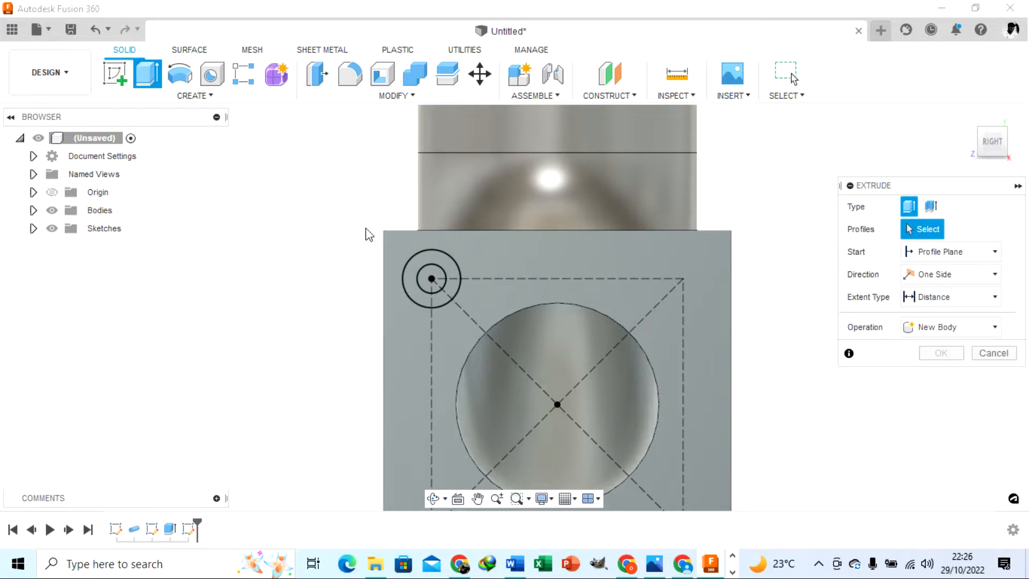
pyautogui.scroll(2, 471, 267)
pyautogui.click(449, 273)
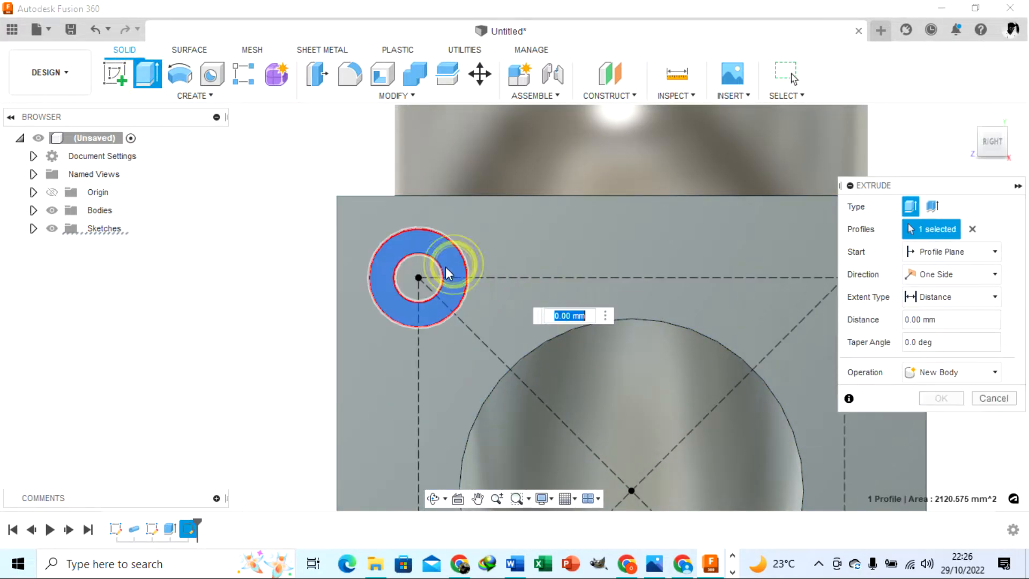
pyautogui.click(429, 275)
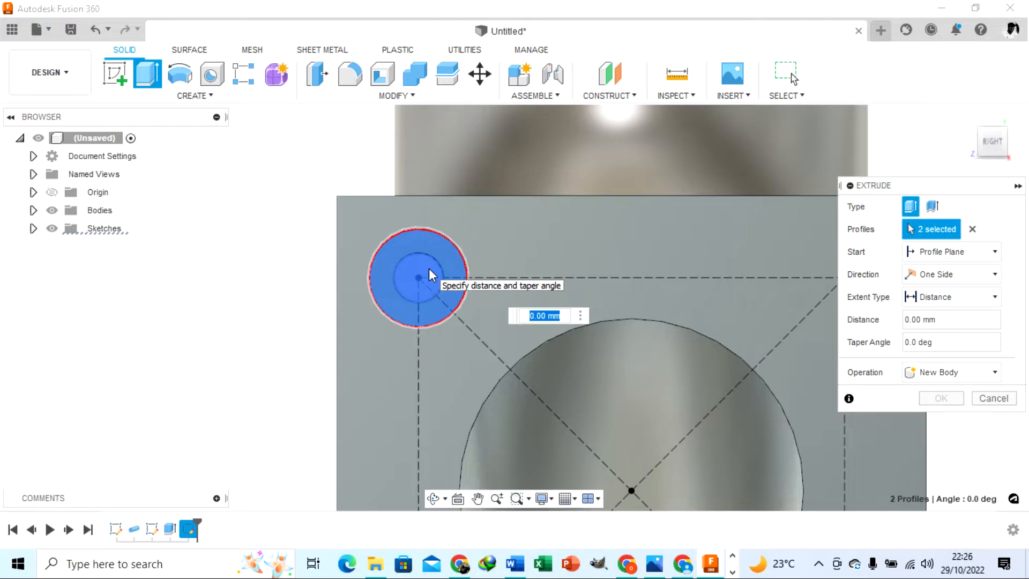
pyautogui.write('-10')
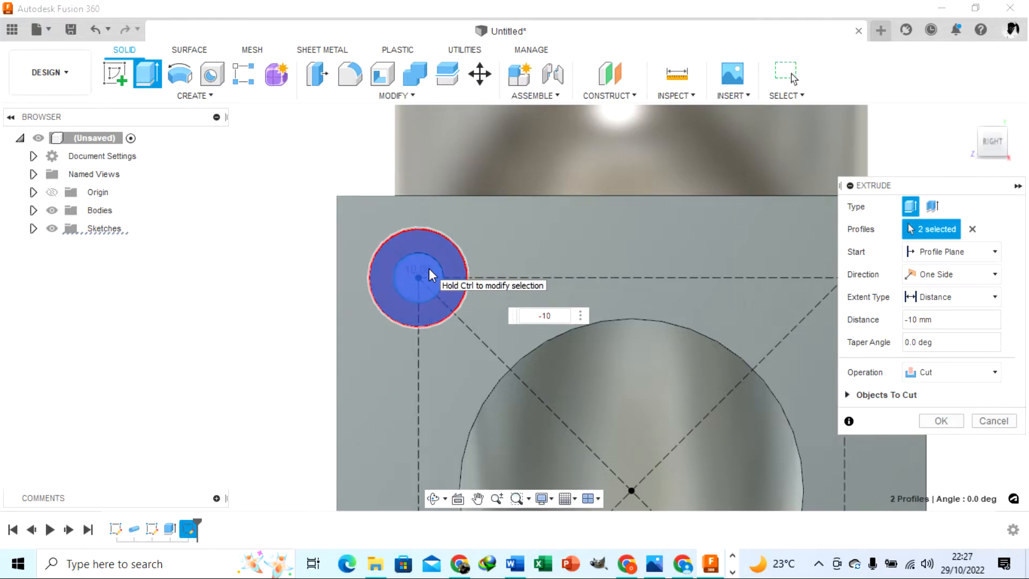
pyautogui.press('Return')
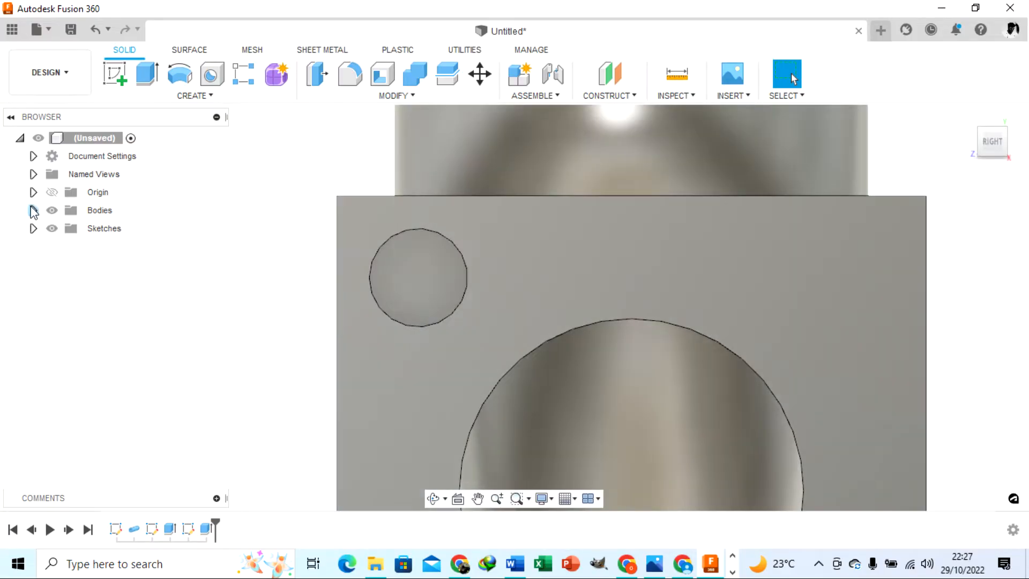
# Step: Show Sketch3 again and cut its 30 mm circle 50 mm deep through the flange
pyautogui.click(32, 229)
pyautogui.scroll(3, 394, 281)
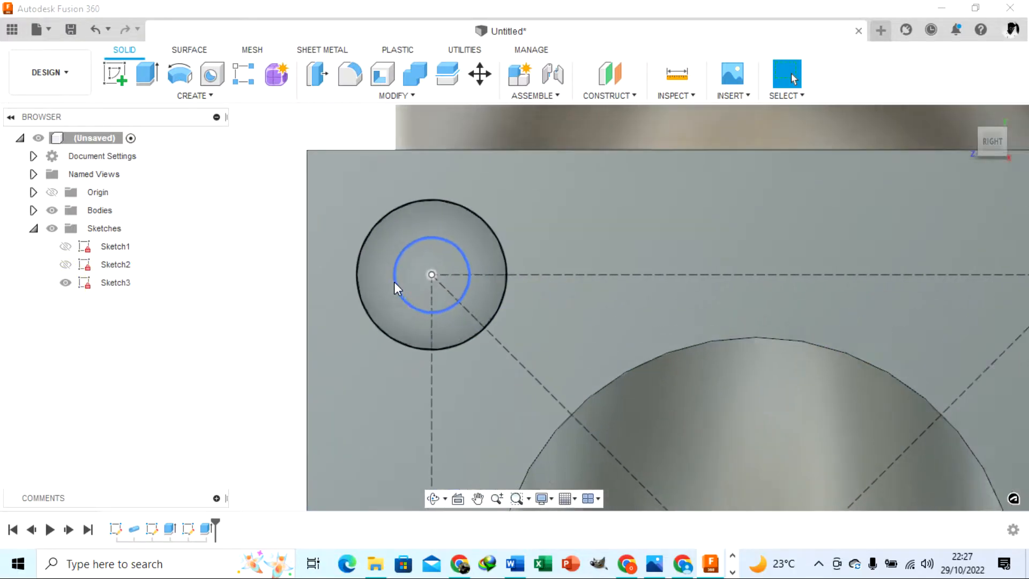
pyautogui.click(416, 275)
pyautogui.click(153, 72)
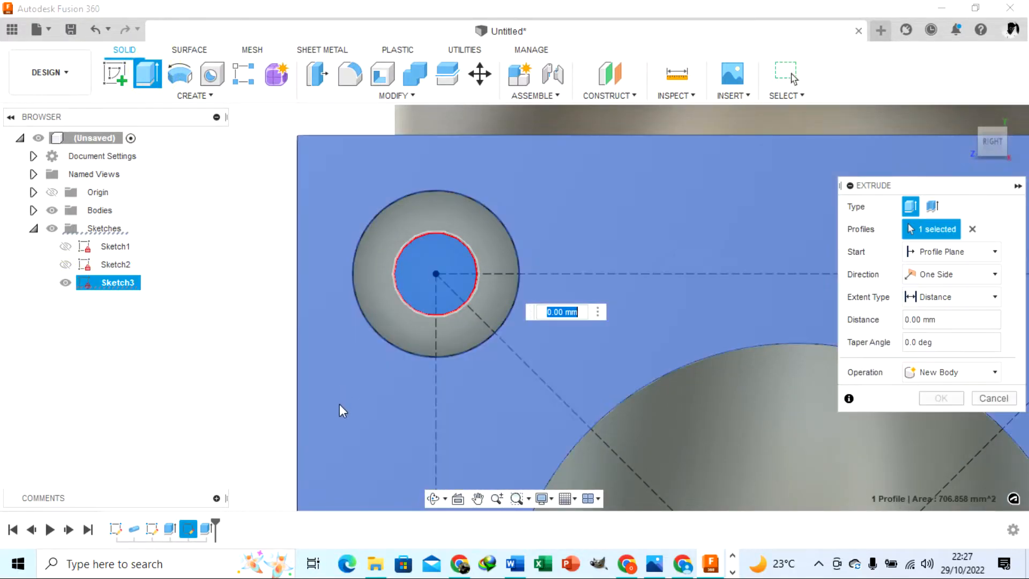
pyautogui.scroll(-4, 363, 321)
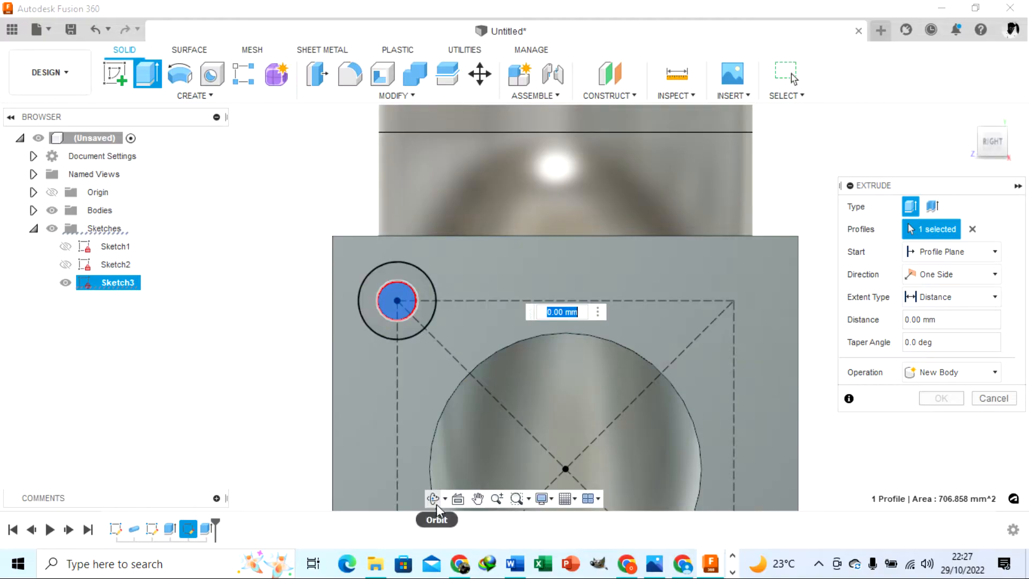
pyautogui.click(433, 499)
pyautogui.moveTo(404, 365); pyautogui.dragTo(654, 271)
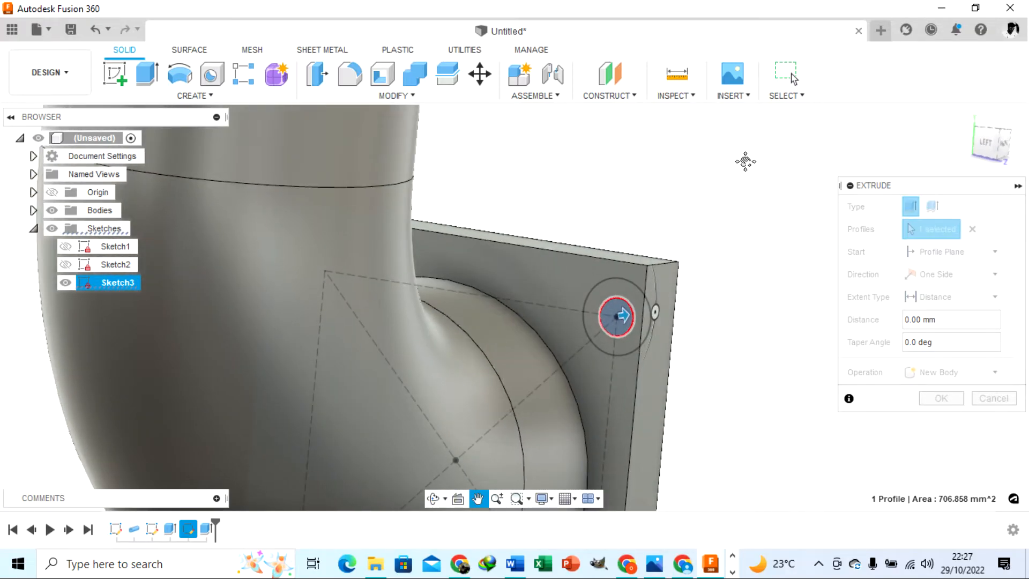
pyautogui.press('Escape')
pyautogui.moveTo(620, 315); pyautogui.dragTo(547, 324)
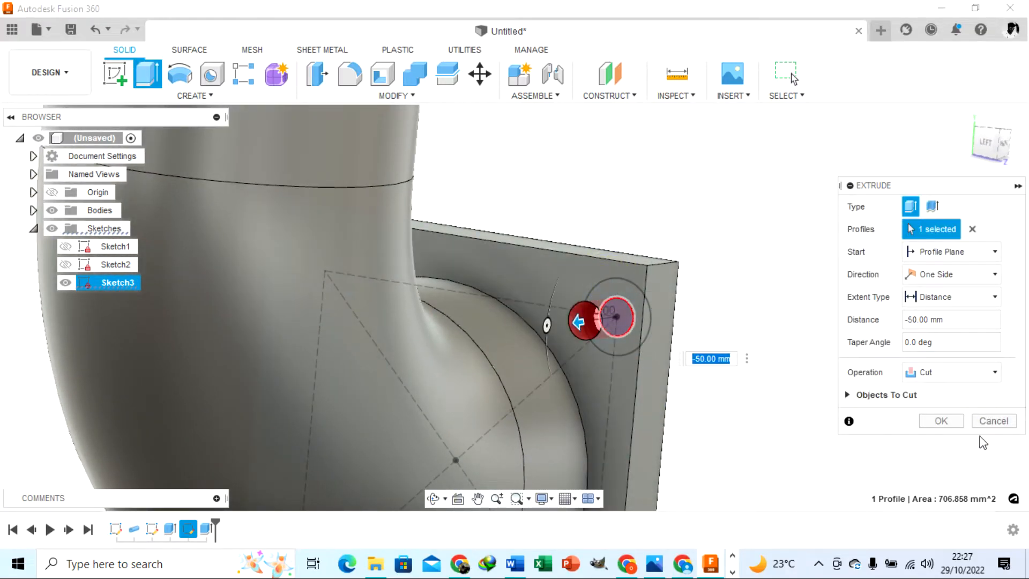
pyautogui.click(941, 421)
# Step: Hide Sketch3 after viewing the counterbored hole and return to the right view of the flange
pyautogui.click(432, 498)
pyautogui.moveTo(445, 467); pyautogui.dragTo(416, 313)
pyautogui.scroll(-3, 661, 285)
pyautogui.scroll(3, 585, 383)
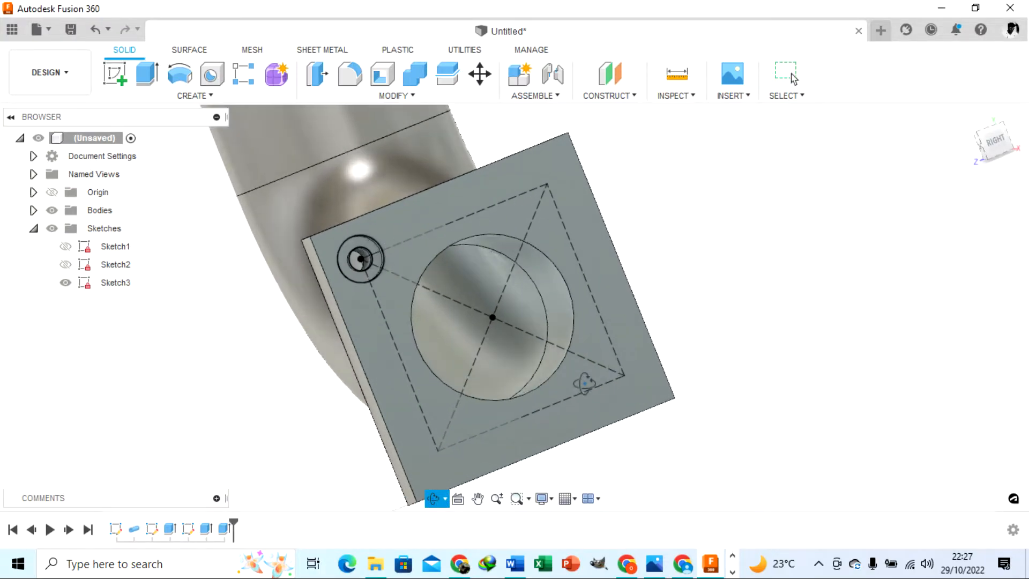
pyautogui.click(66, 283)
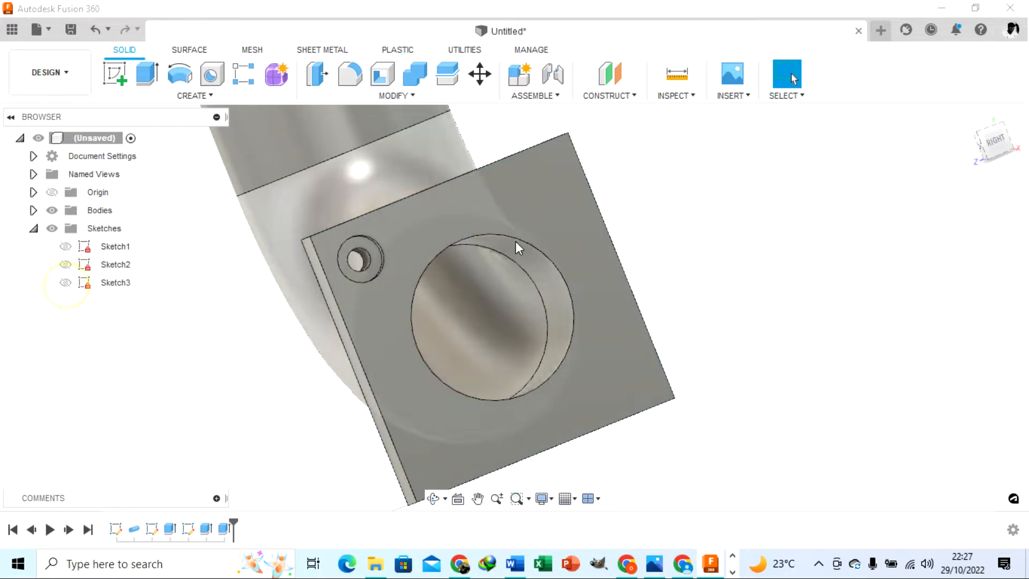
pyautogui.click(997, 146)
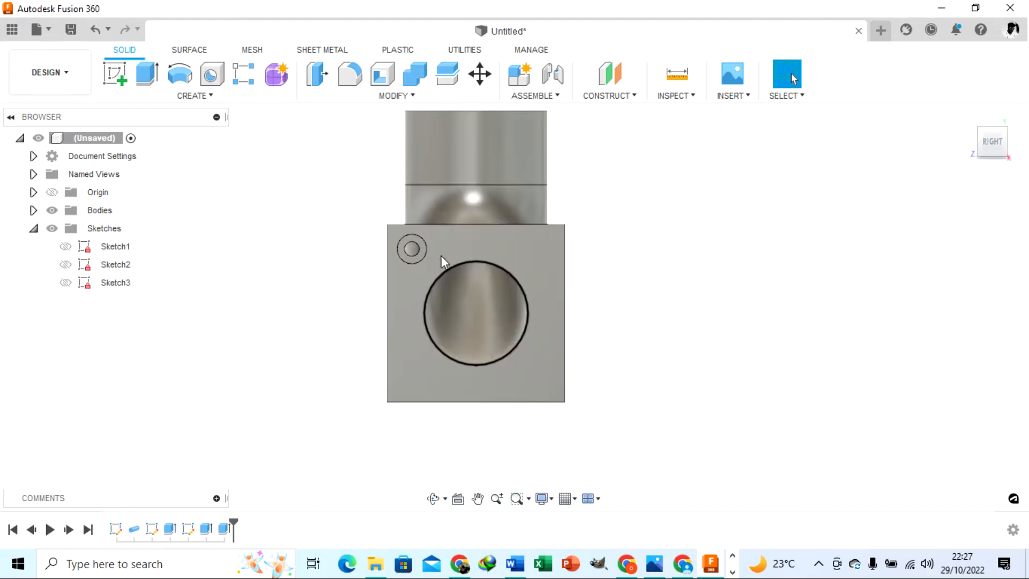
# Step: Start a circular pattern of features with the counterbore cut and the through-hole cut as its objects
pyautogui.scroll(3, 413, 252)
pyautogui.scroll(-3, 207, 262)
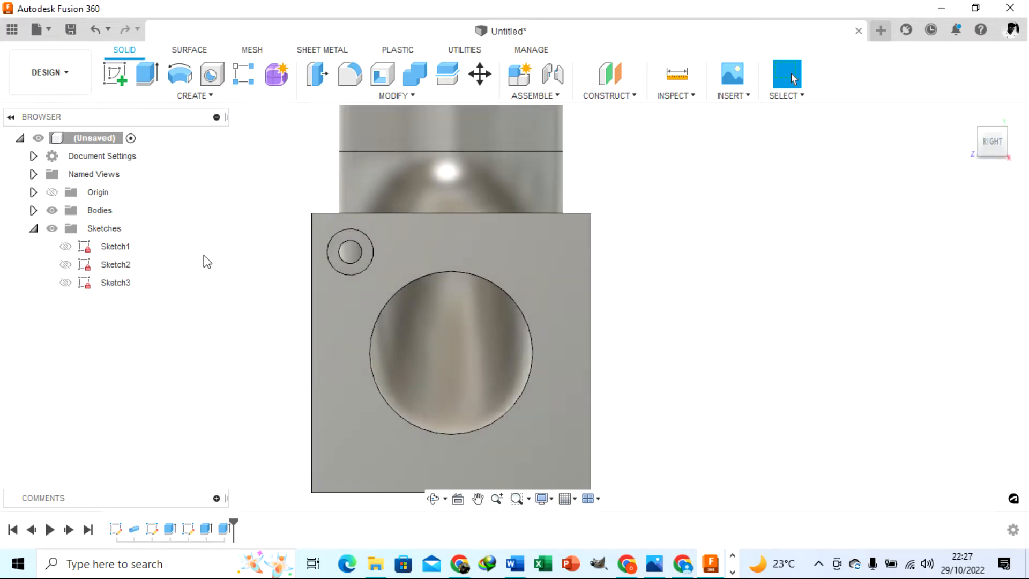
pyautogui.scroll(-2, 257, 238)
pyautogui.scroll(2, 215, 199)
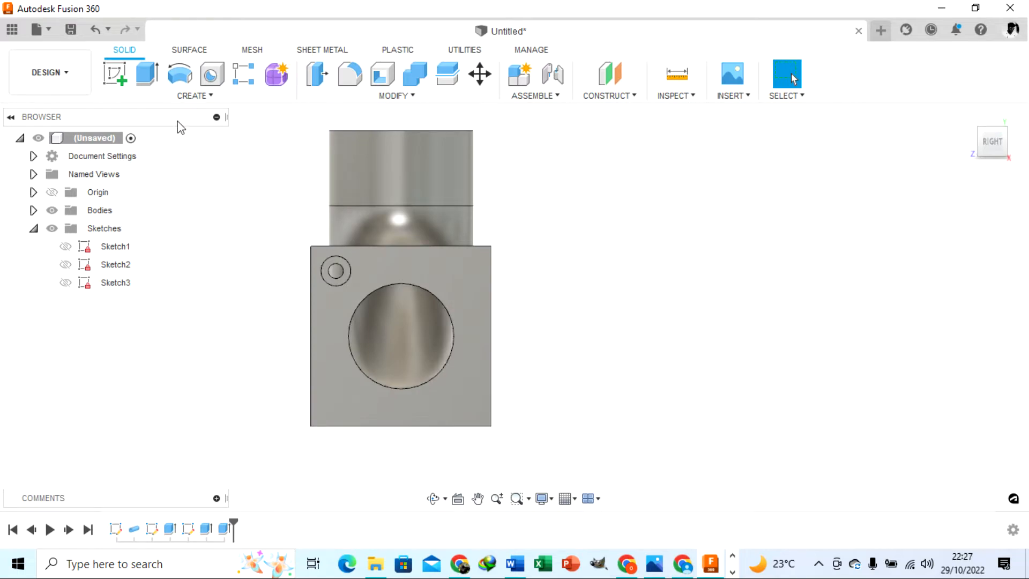
pyautogui.click(226, 98)
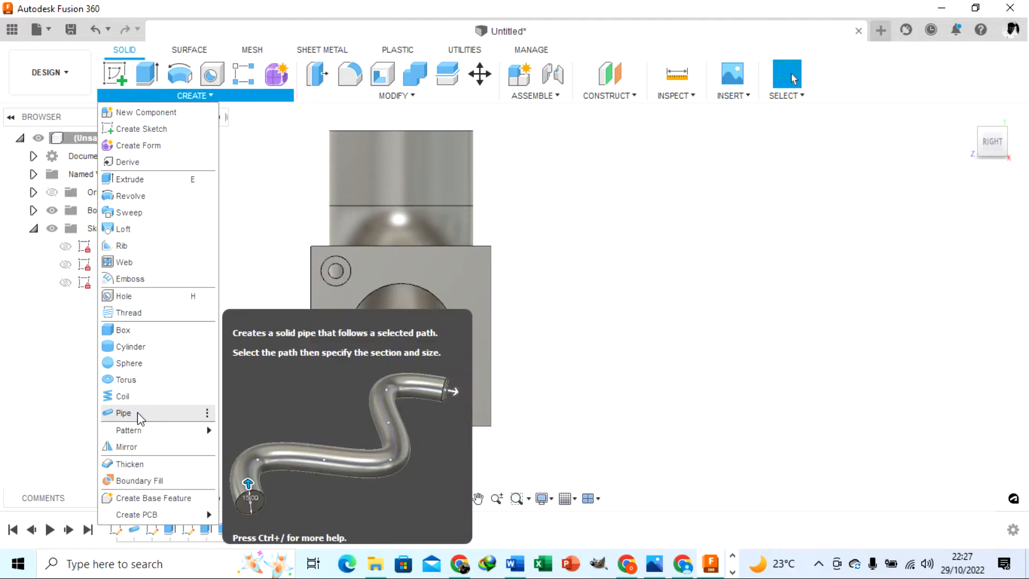
pyautogui.moveTo(156, 430)
pyautogui.click(263, 448)
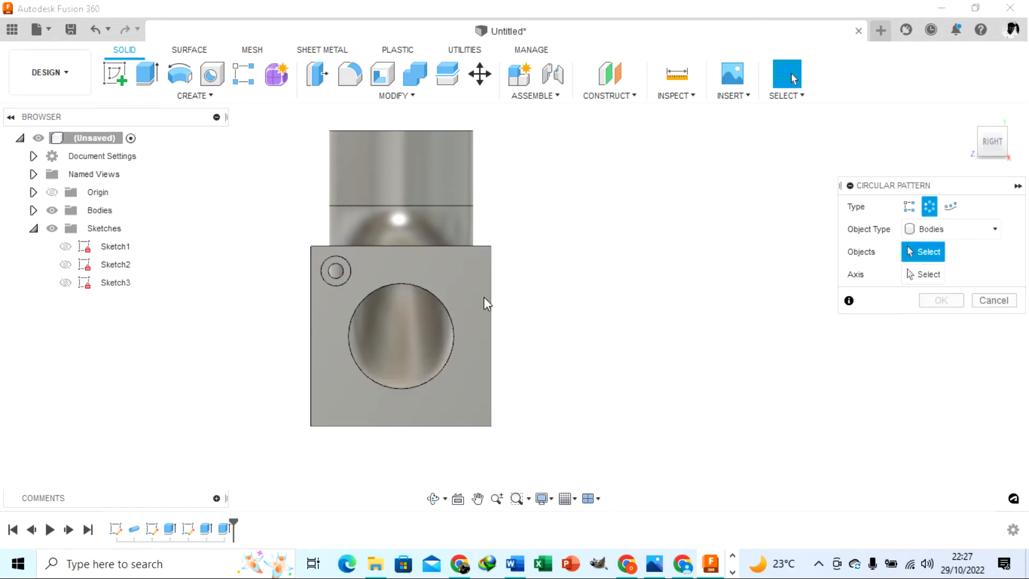
pyautogui.click(981, 234)
pyautogui.click(939, 285)
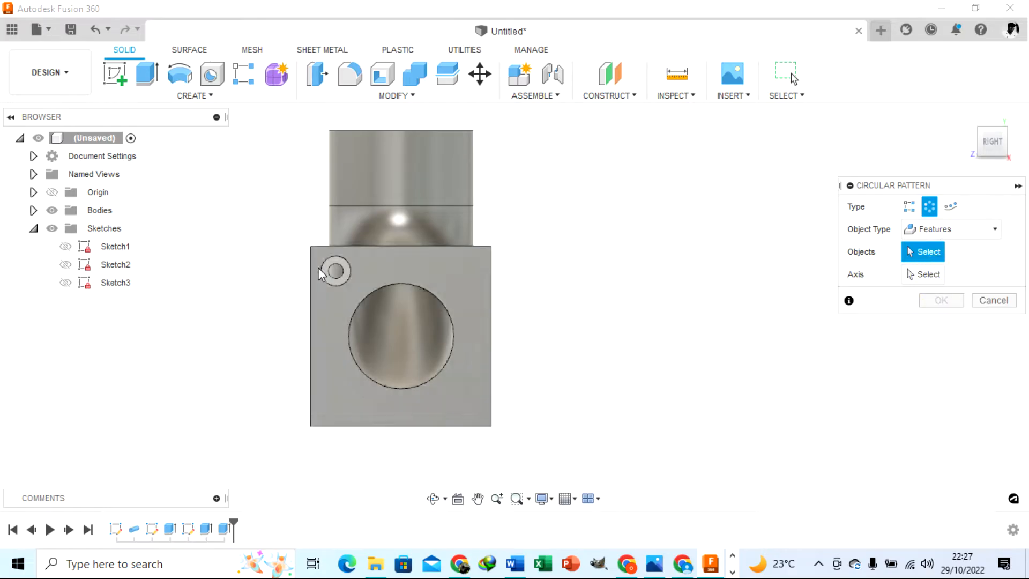
pyautogui.click(207, 528)
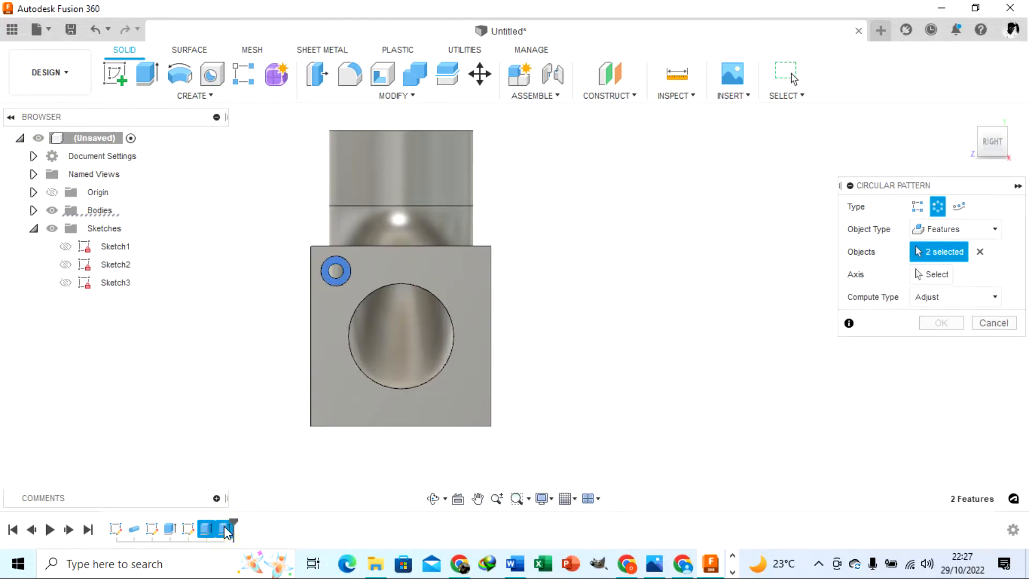
# Step: Pattern the counterbored hole around the axis of the flange's central bore with a quantity of 4 over the full circle
pyautogui.click(945, 273)
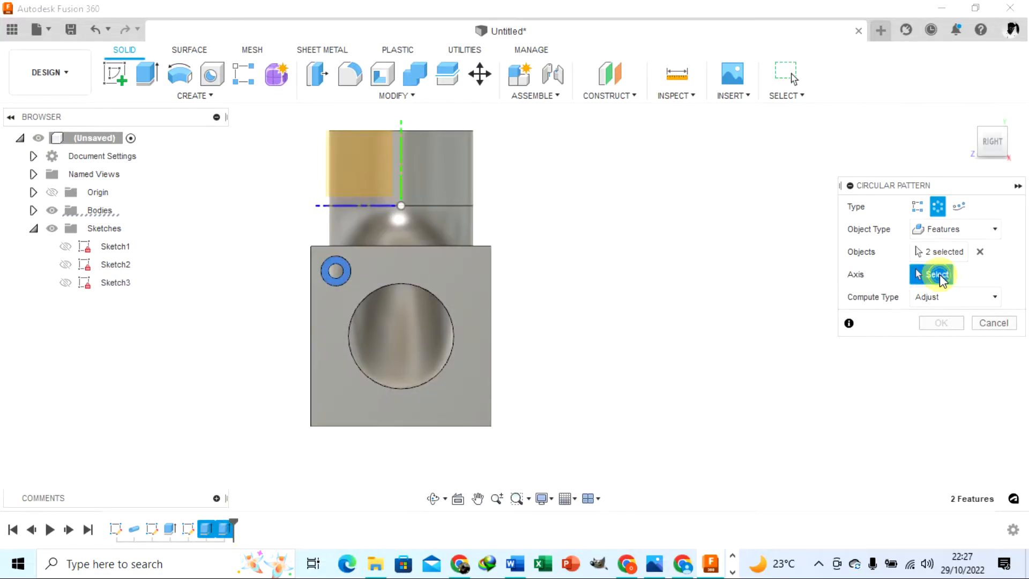
pyautogui.click(454, 327)
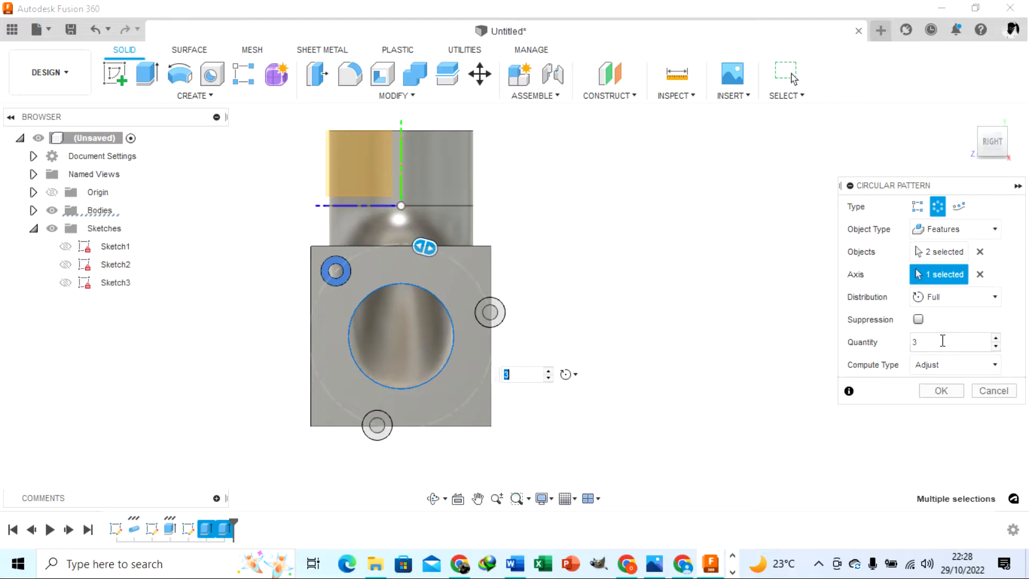
pyautogui.click(997, 339)
pyautogui.click(996, 339)
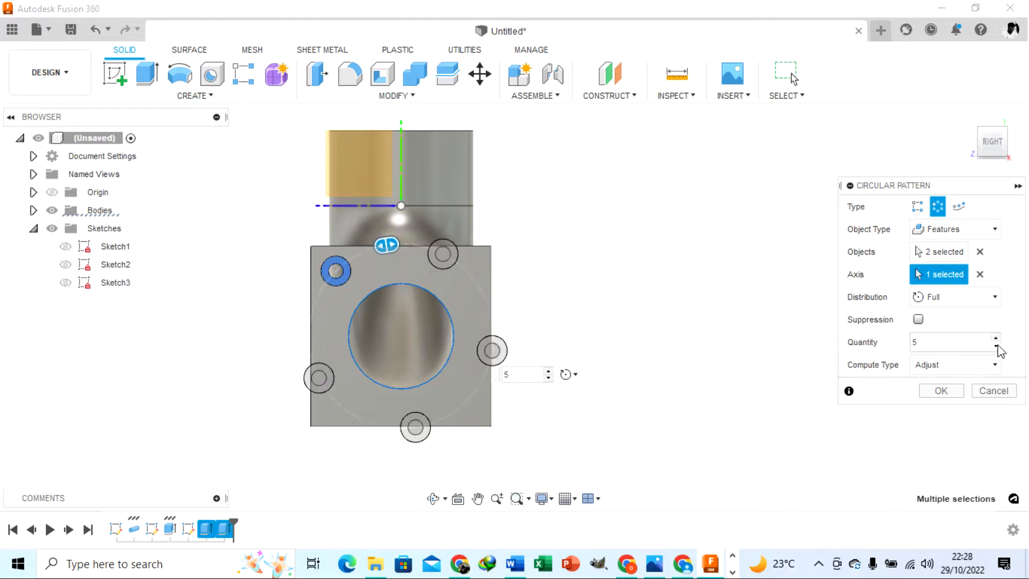
pyautogui.click(996, 346)
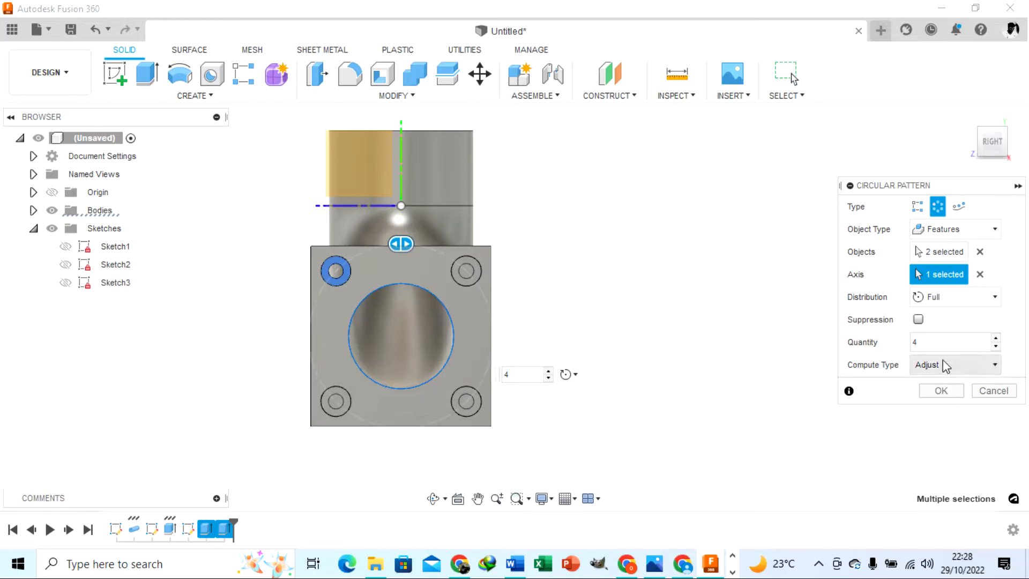
pyautogui.click(935, 391)
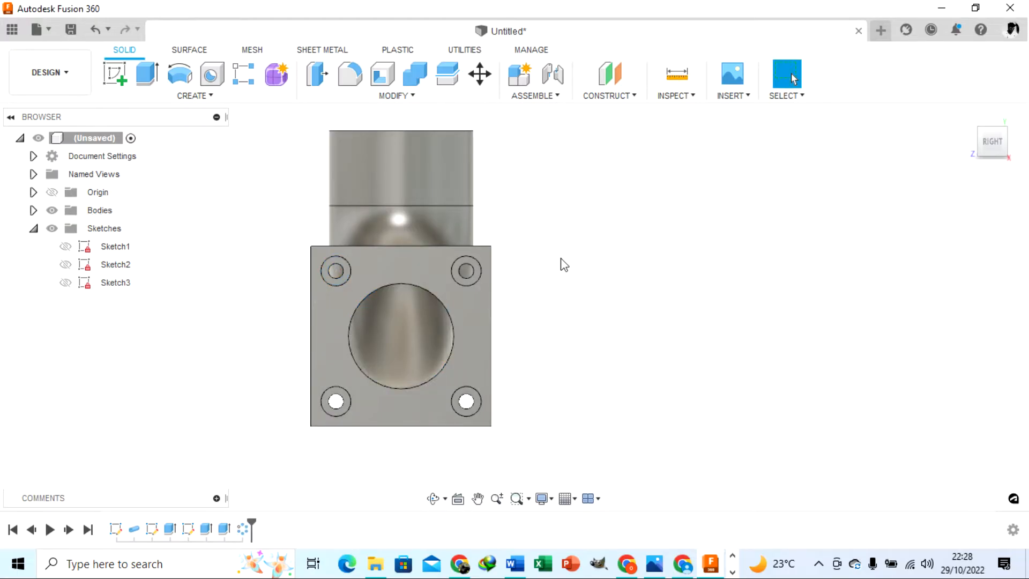
# Step: Fillet the four outer corner edges of the square flange with a 20 mm radius
pyautogui.scroll(-2, 595, 351)
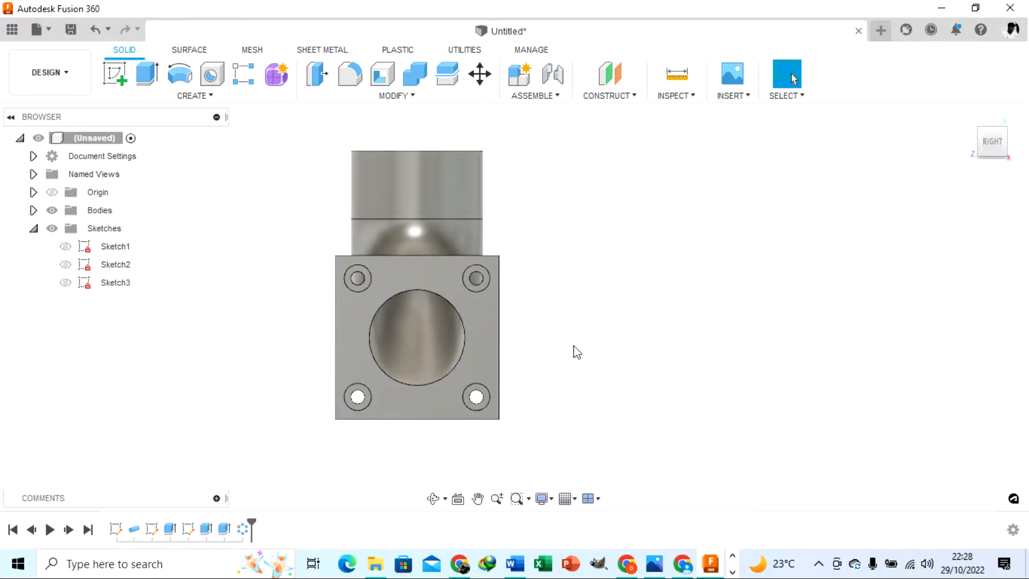
pyautogui.click(429, 499)
pyautogui.moveTo(436, 334); pyautogui.dragTo(647, 342)
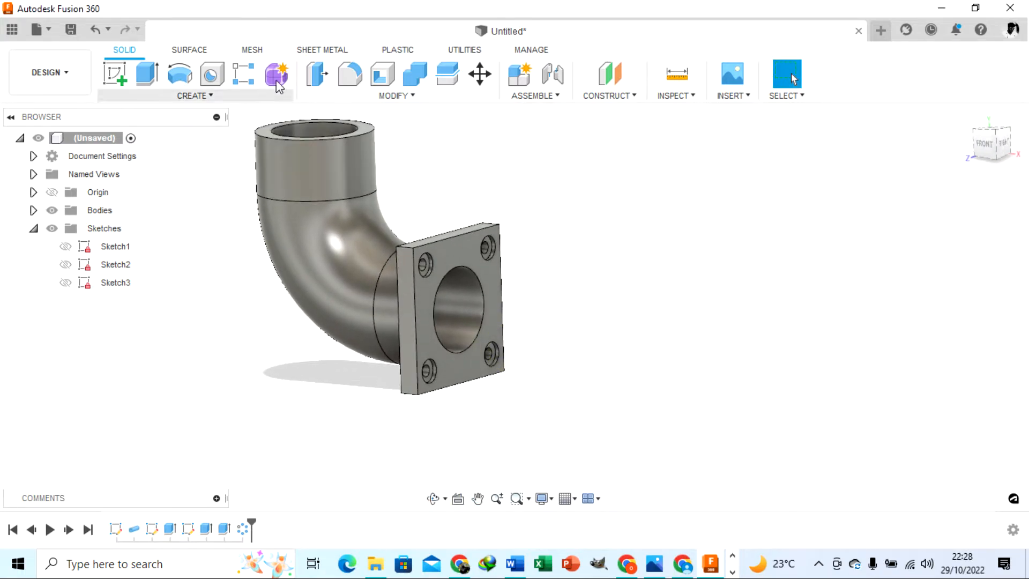
pyautogui.click(350, 75)
pyautogui.scroll(3, 402, 241)
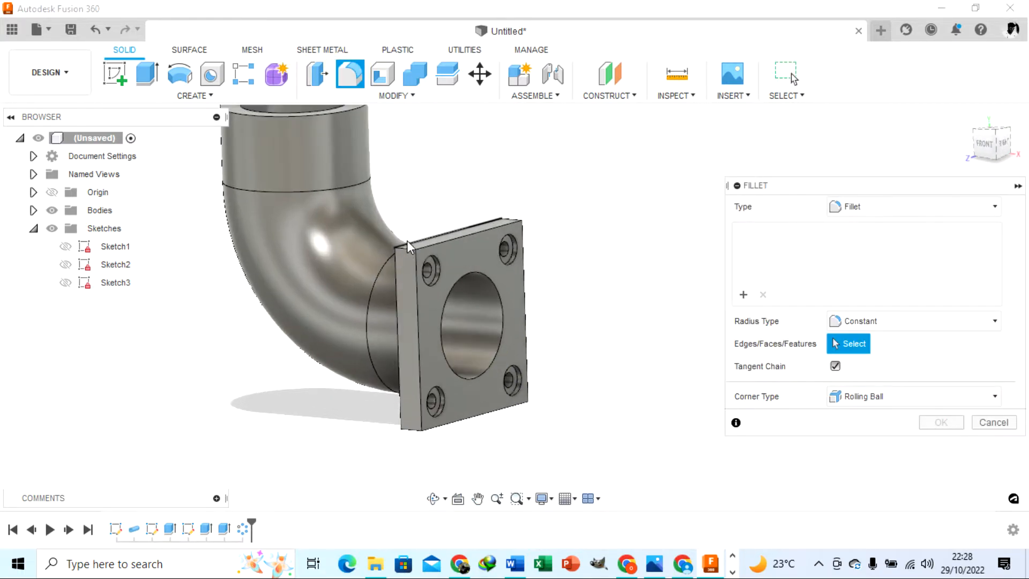
pyautogui.click(406, 248)
pyautogui.click(513, 220)
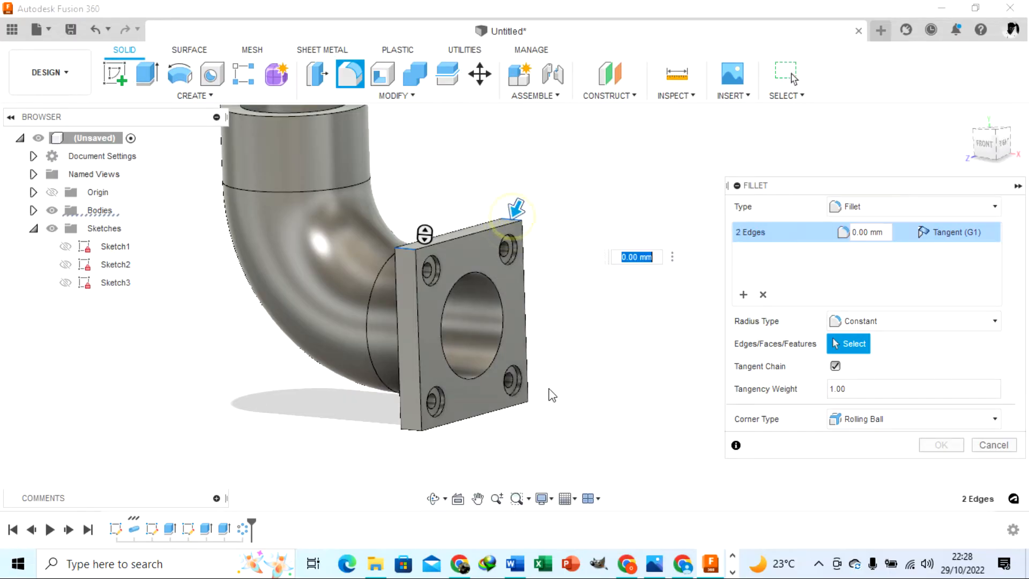
pyautogui.click(521, 400)
pyautogui.click(410, 430)
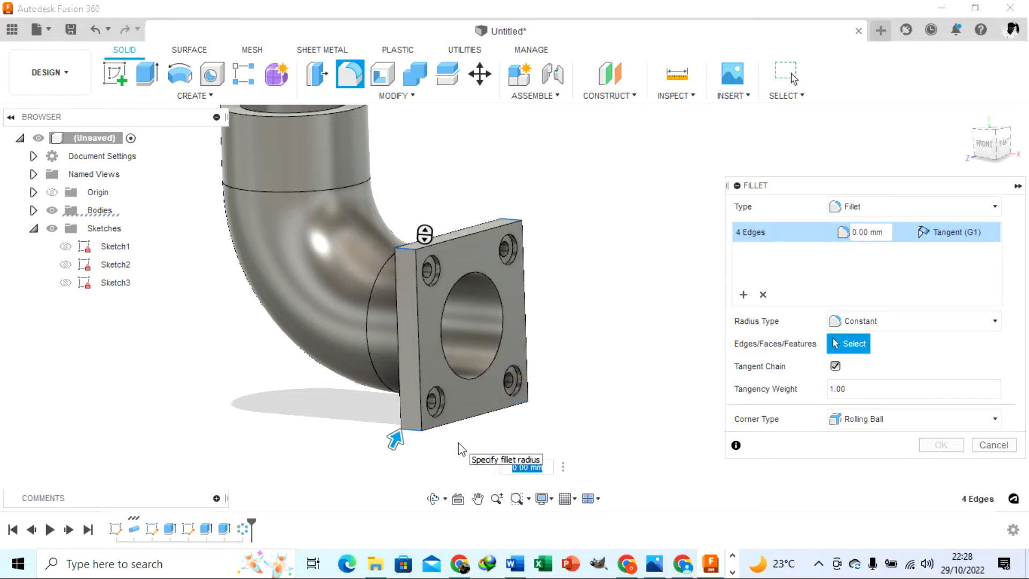
pyautogui.write('20')
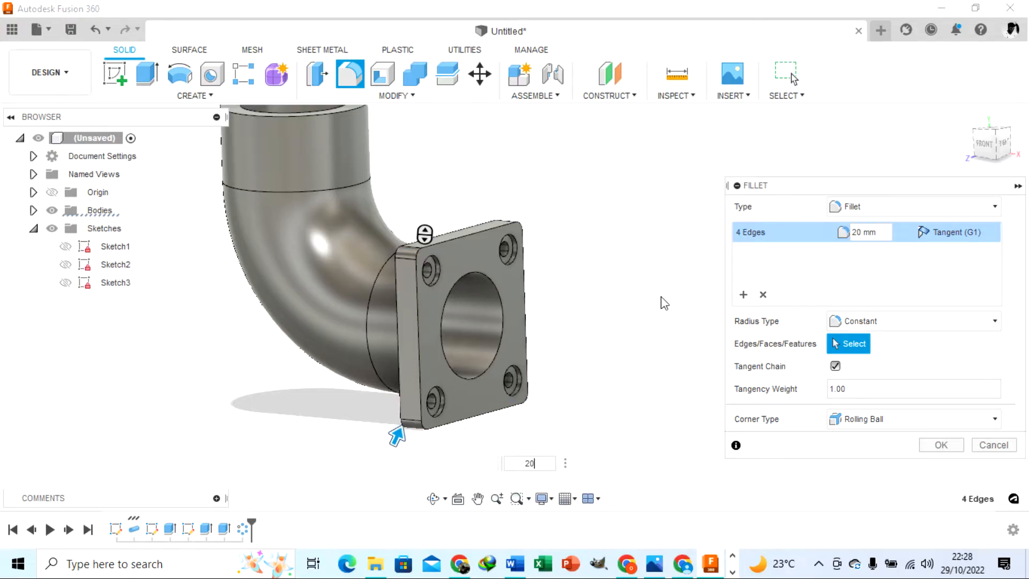
pyautogui.click(939, 445)
# Step: Chamfer the circular edge of the bore on the flange's front face by an equal distance of 10 mm
pyautogui.scroll(-3, 589, 366)
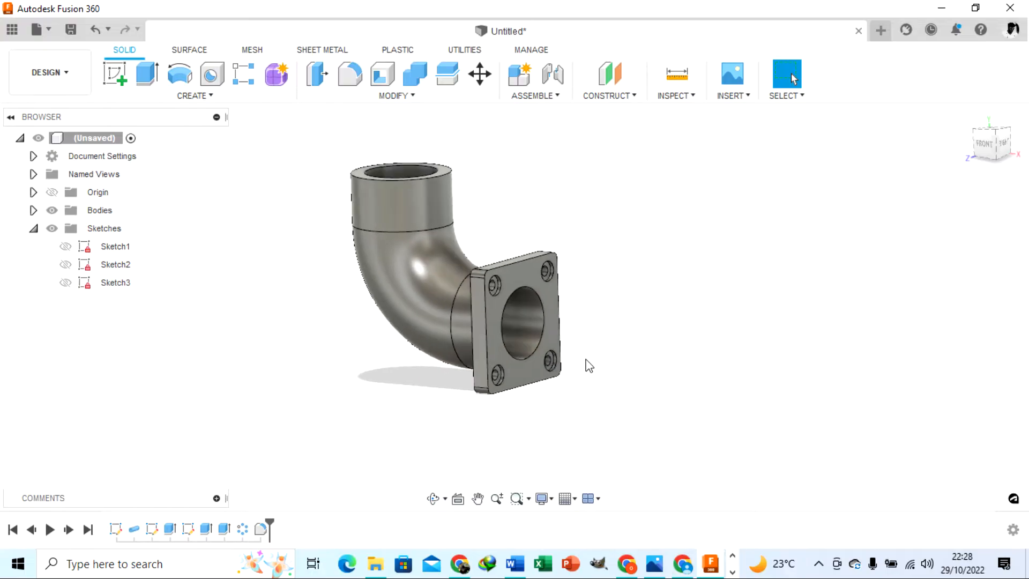
pyautogui.click(432, 498)
pyautogui.moveTo(450, 375); pyautogui.dragTo(535, 427)
pyautogui.scroll(-1, 693, 285)
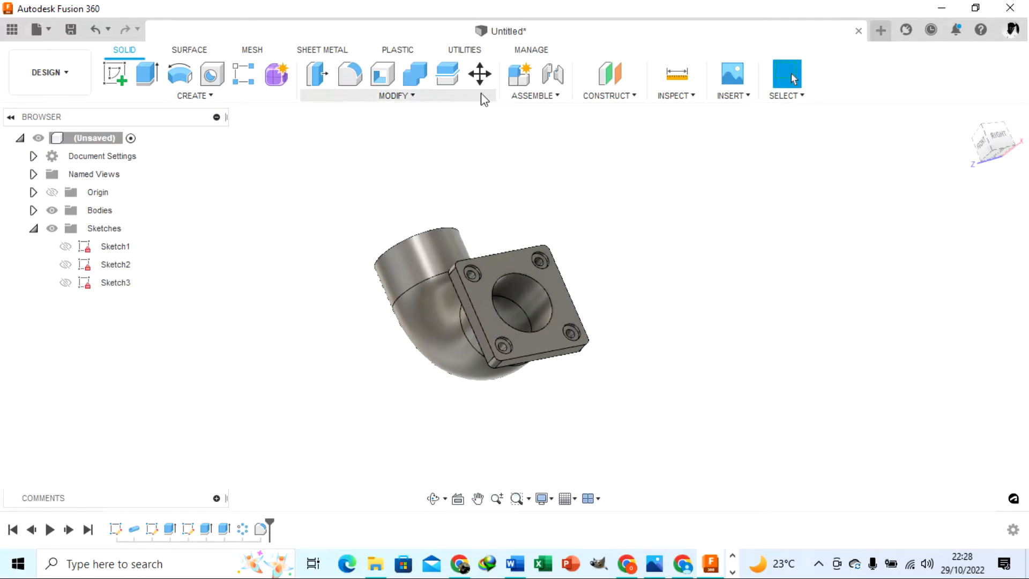
pyautogui.click(415, 96)
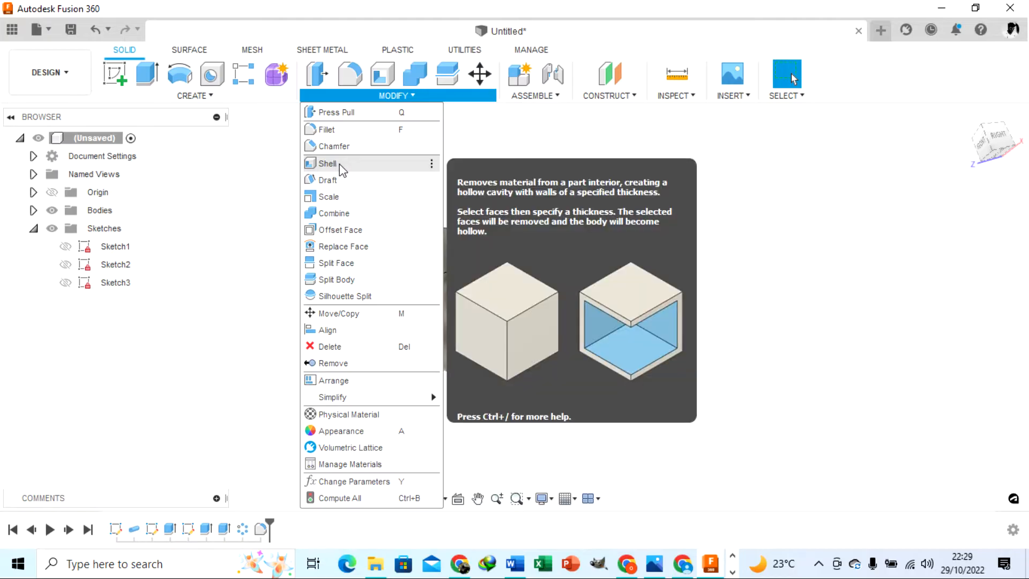
pyautogui.click(343, 146)
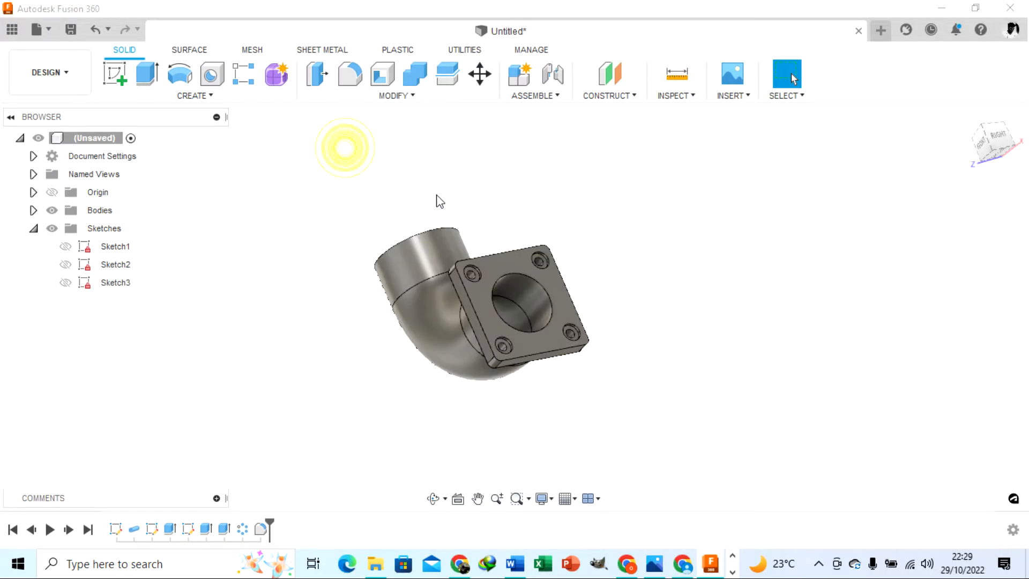
pyautogui.click(546, 288)
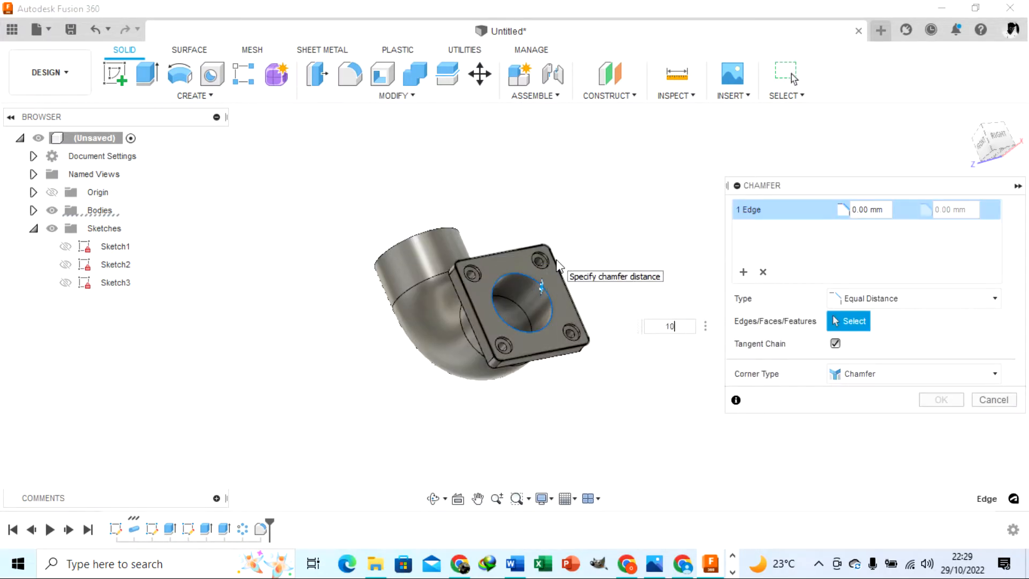
pyautogui.write('10')
pyautogui.press('Return')
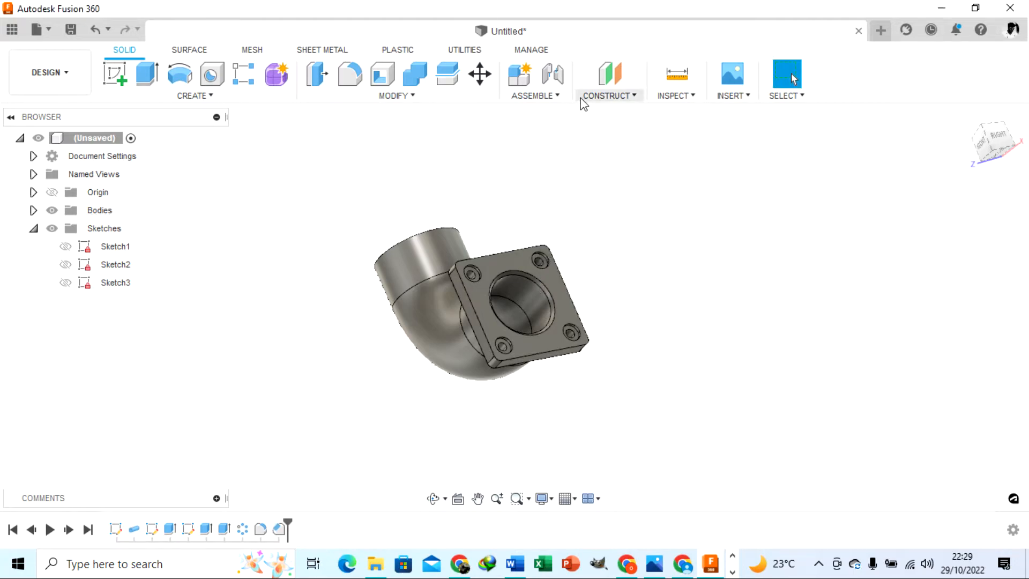
# Step: Fillet the edge where the pipe meets the back of the flange with a 10 mm radius
pyautogui.click(434, 499)
pyautogui.moveTo(439, 460); pyautogui.dragTo(638, 328)
pyautogui.press('Escape')
pyautogui.click(351, 72)
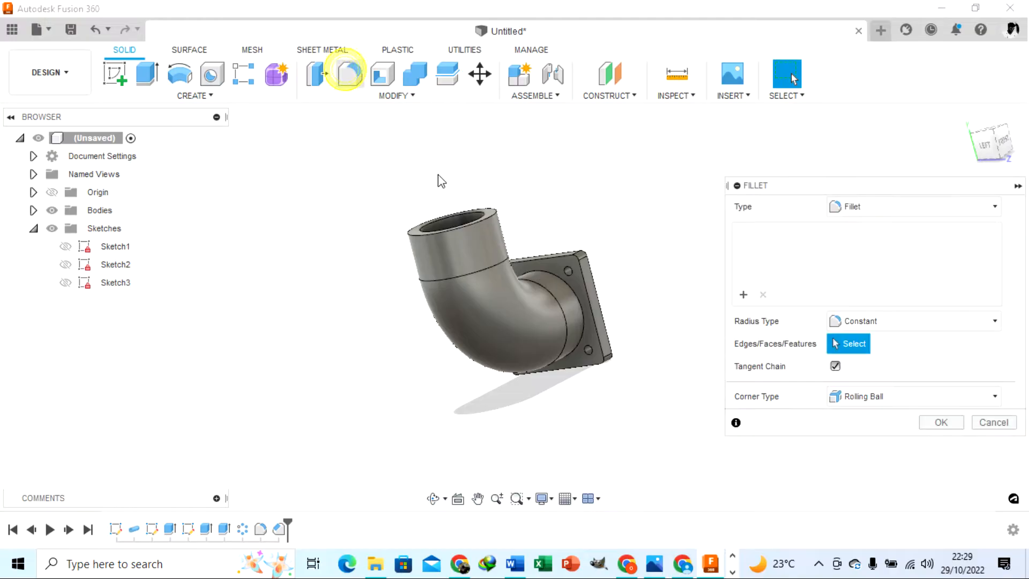
pyautogui.scroll(5, 576, 292)
pyautogui.click(578, 287)
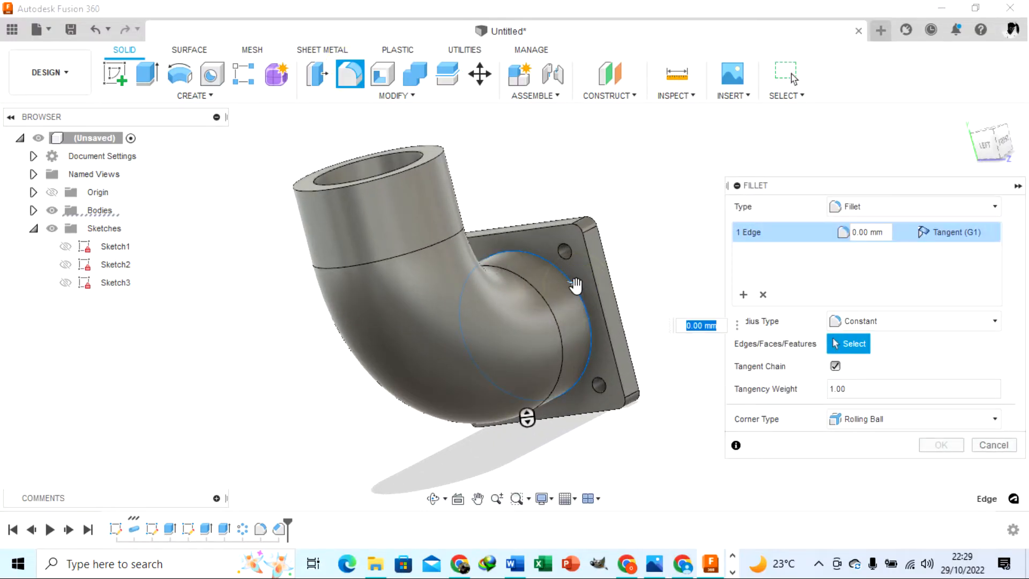
pyautogui.write('10')
pyautogui.press('Return')
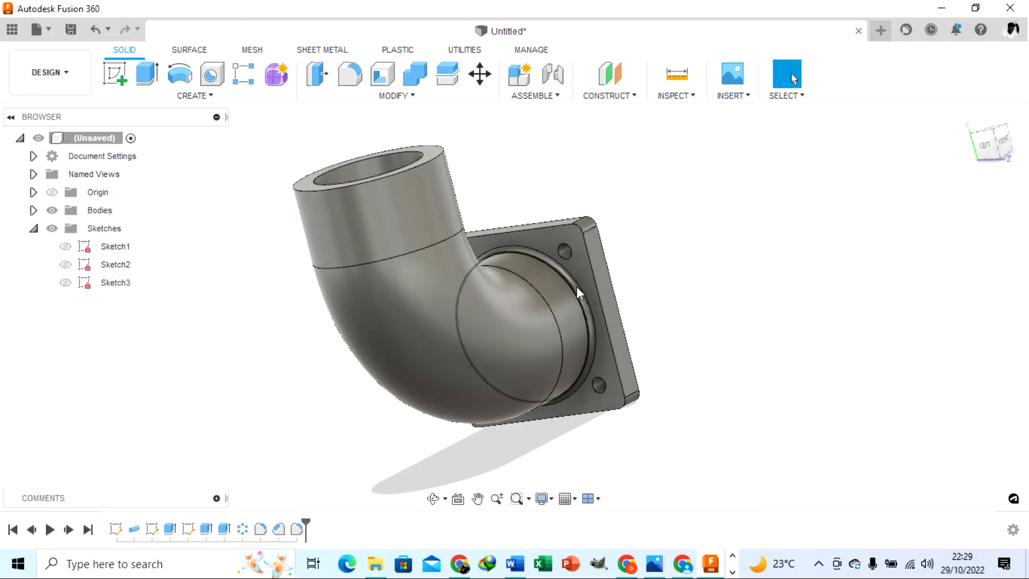
# Step: Start a sketch on the open pipe end's ring face and draw a center rectangle from the bore's center
pyautogui.click(433, 504)
pyautogui.moveTo(624, 297); pyautogui.dragTo(666, 325)
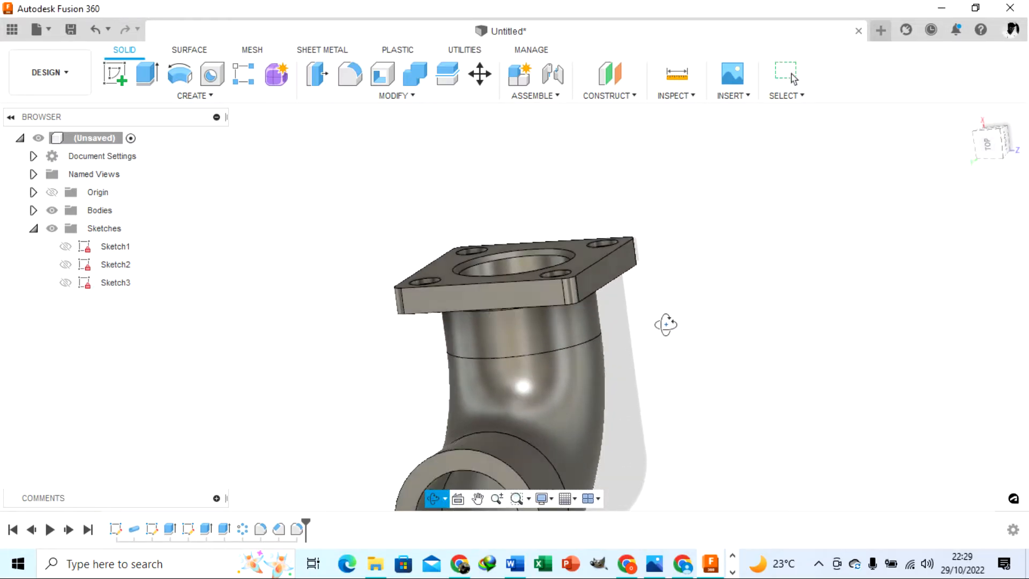
pyautogui.scroll(-6, 683, 296)
pyautogui.scroll(4, 584, 445)
pyautogui.scroll(-3, 446, 455)
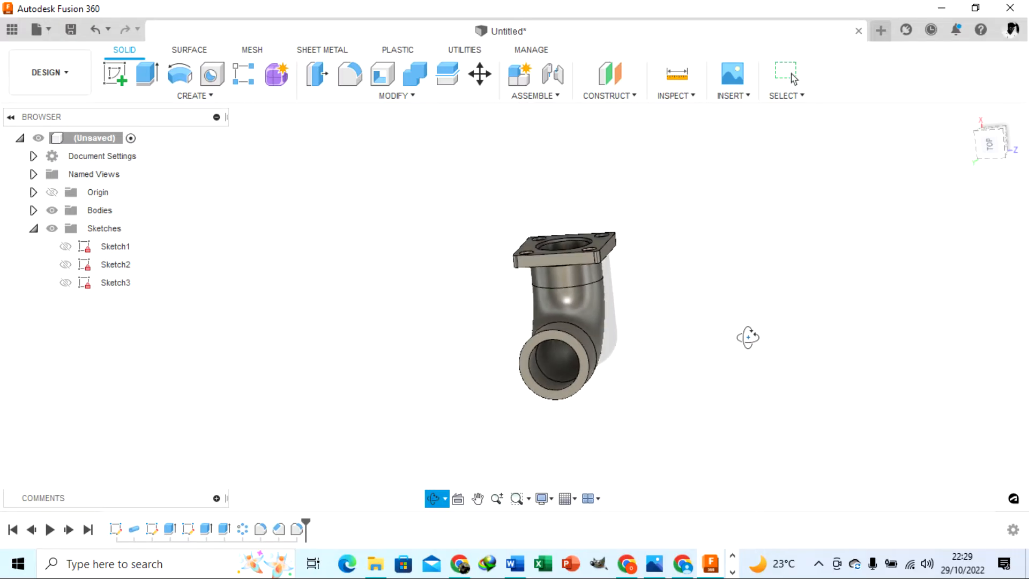
pyautogui.scroll(2, 748, 338)
pyautogui.press('Escape')
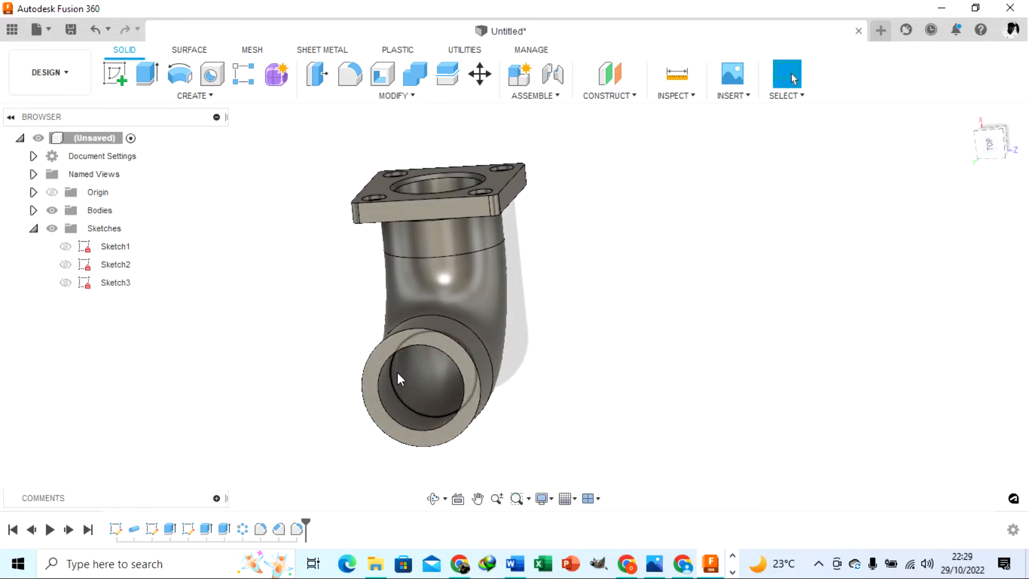
pyautogui.click(375, 358)
pyautogui.click(115, 75)
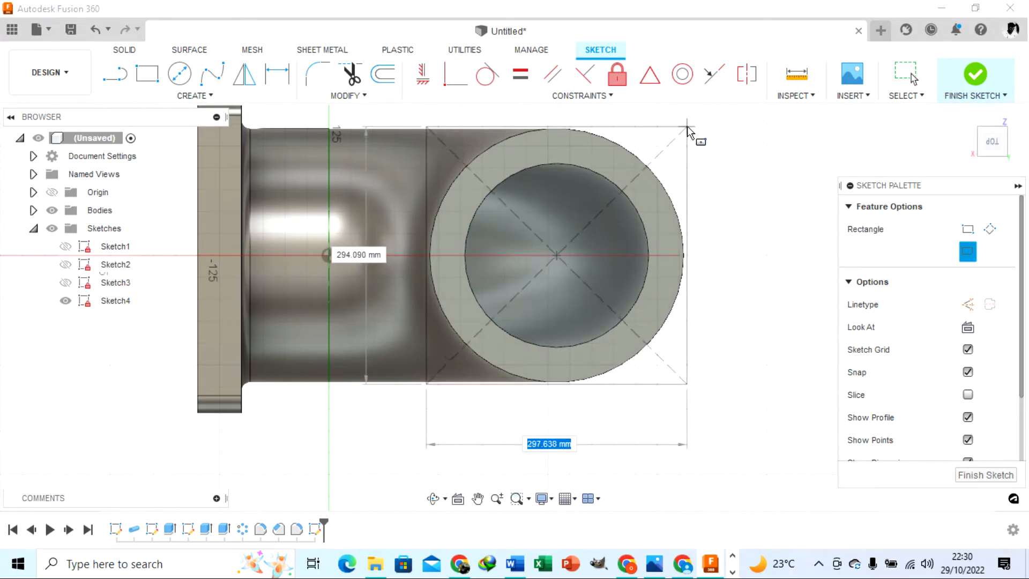
pyautogui.scroll(-5, 670, 160)
pyautogui.scroll(5, 574, 215)
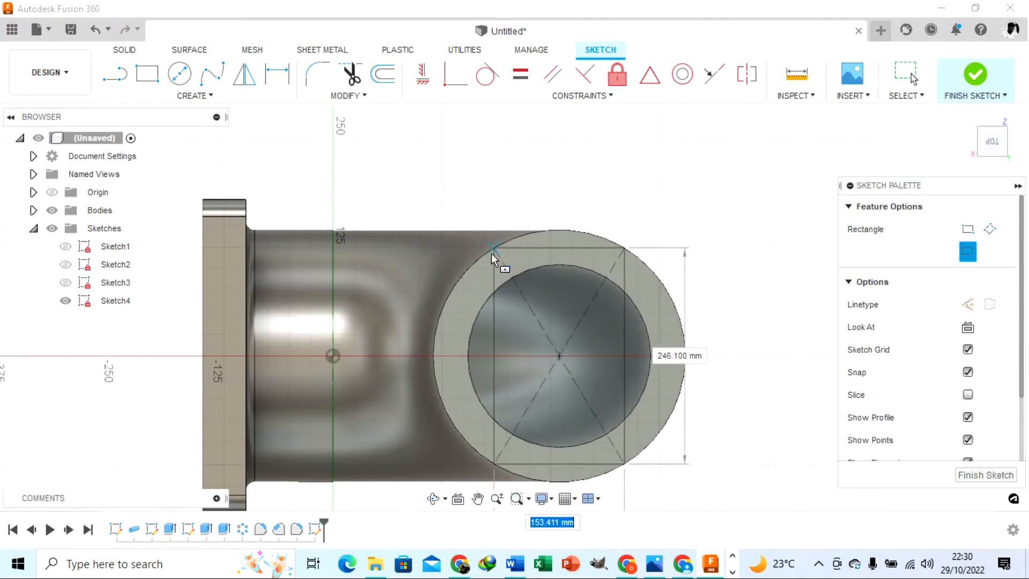
pyautogui.scroll(-3, 490, 252)
pyautogui.scroll(1, 474, 254)
pyautogui.click(457, 199)
pyautogui.press('Escape')
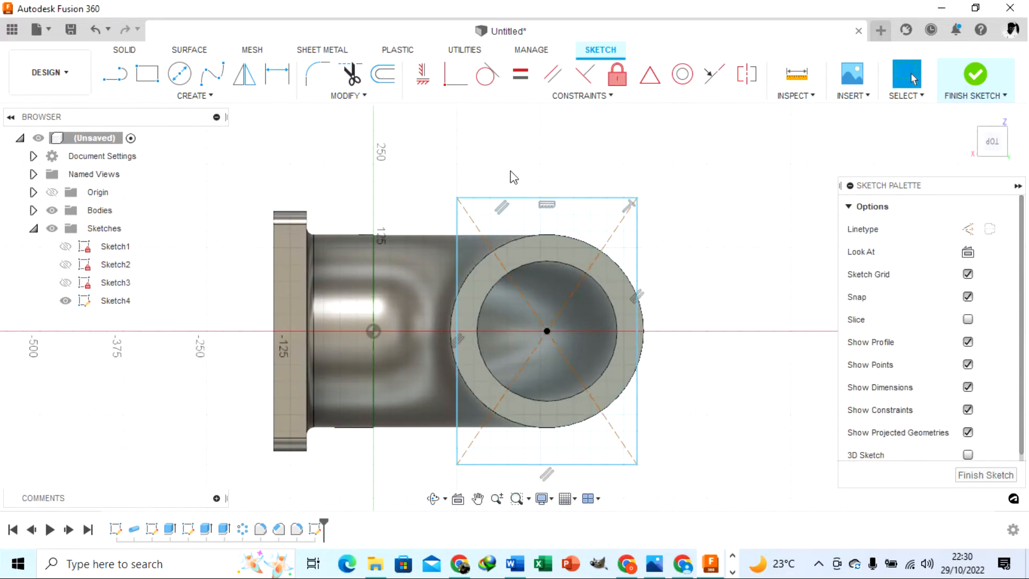
# Step: Make two adjacent sides of the rectangle equal and dimension its side to 360 mm
pyautogui.click(574, 198)
pyautogui.keyDown('ctrl'); pyautogui.click(637, 242); pyautogui.keyUp('ctrl')
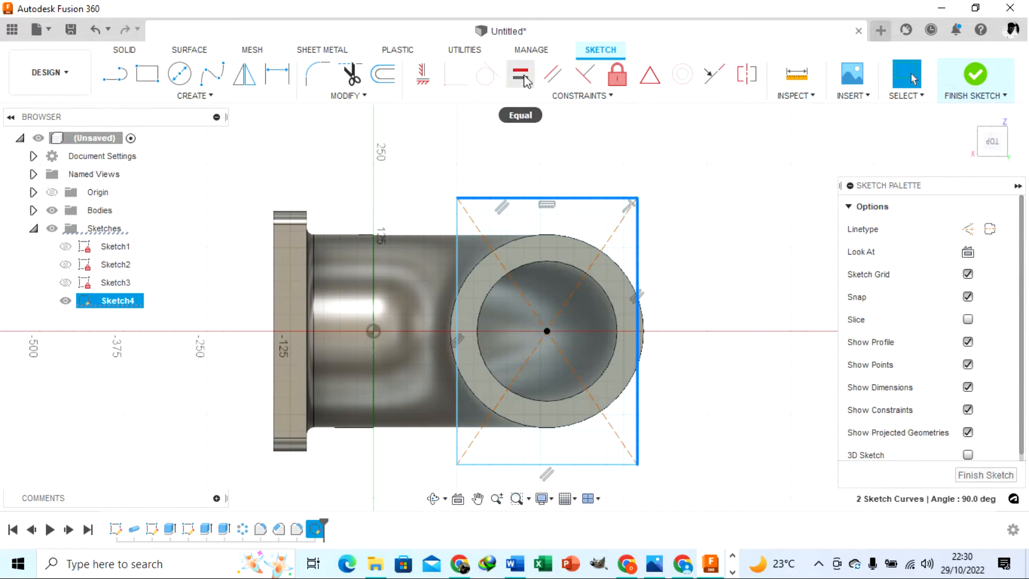
pyautogui.click(520, 74)
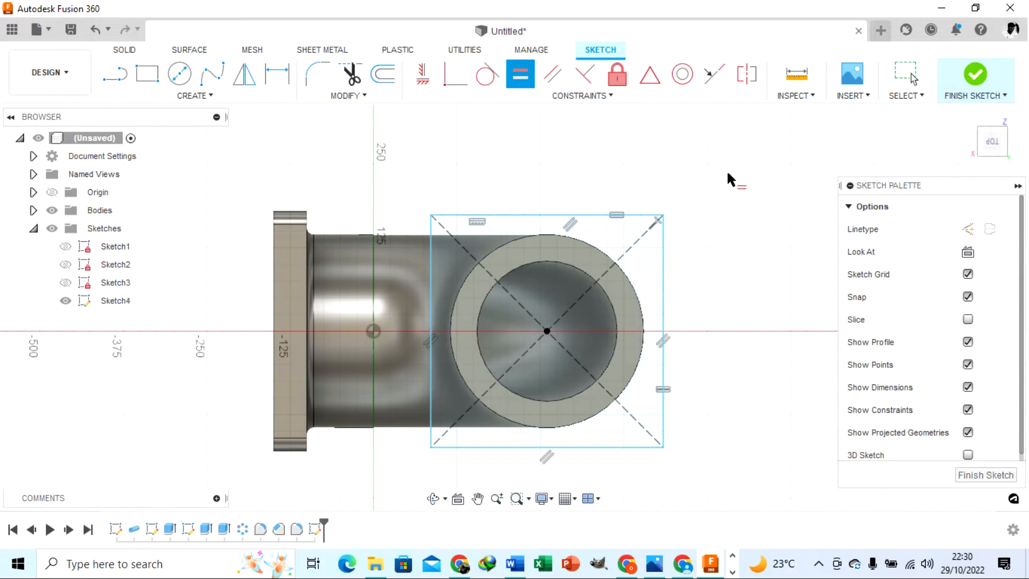
pyautogui.click(565, 213)
pyautogui.click(561, 178)
pyautogui.write('360')
pyautogui.press('Return')
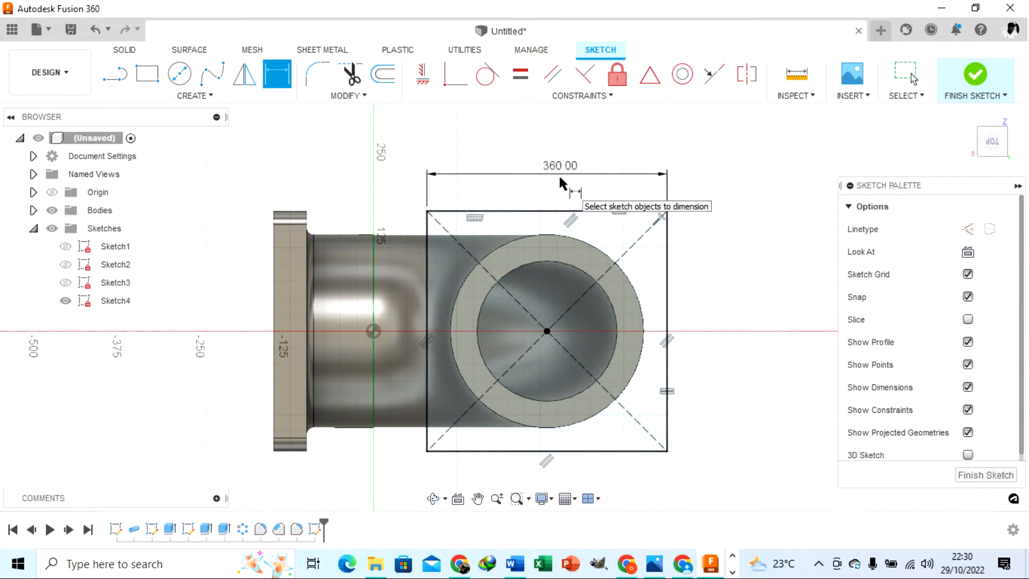
pyautogui.press('Escape')
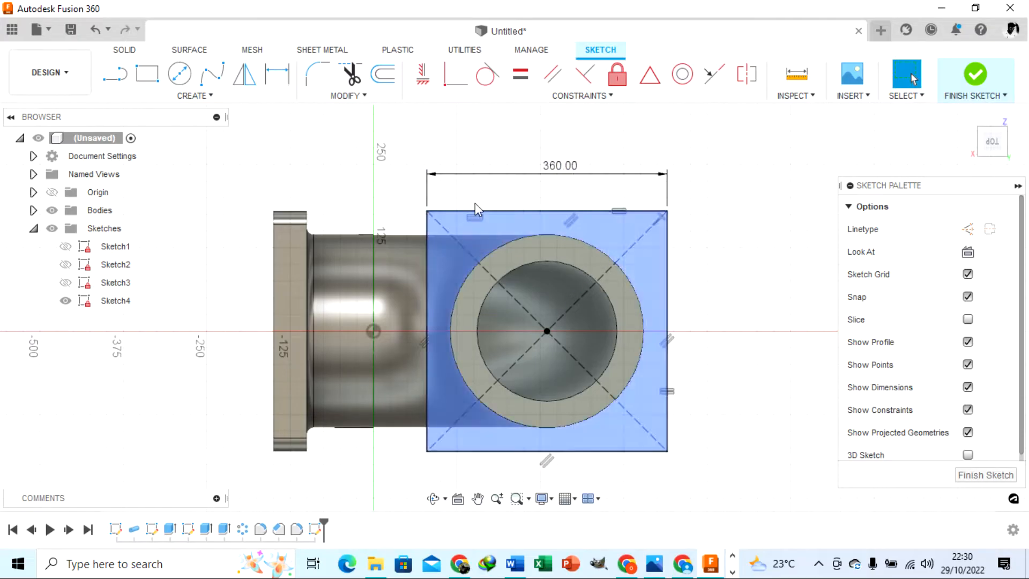
# Step: Fillet all four corners of the 360 mm sketch square with a 20 mm radius
pyautogui.click(446, 211)
pyautogui.click(428, 239)
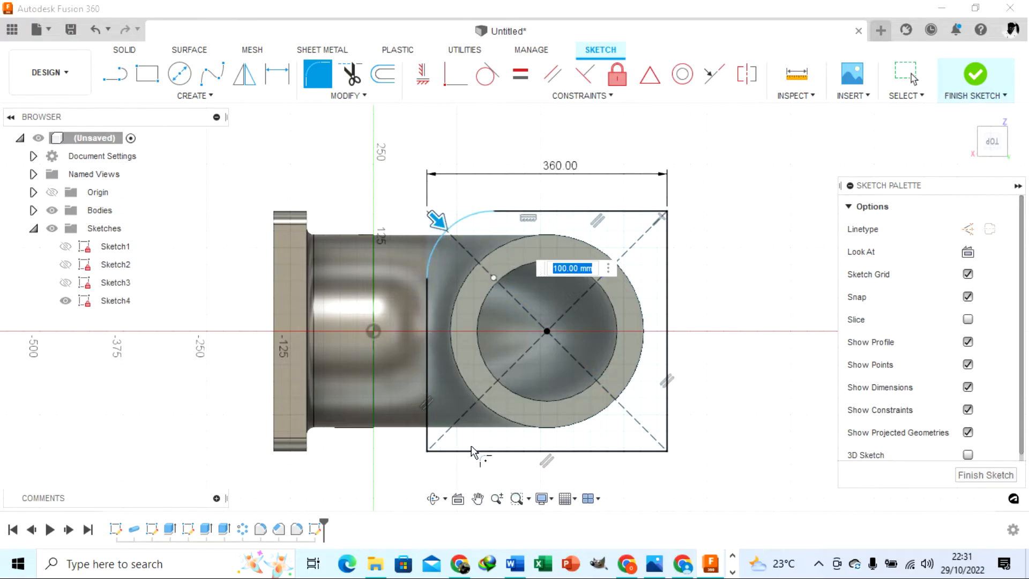
pyautogui.click(468, 451)
pyautogui.click(428, 428)
pyautogui.click(667, 406)
pyautogui.click(644, 450)
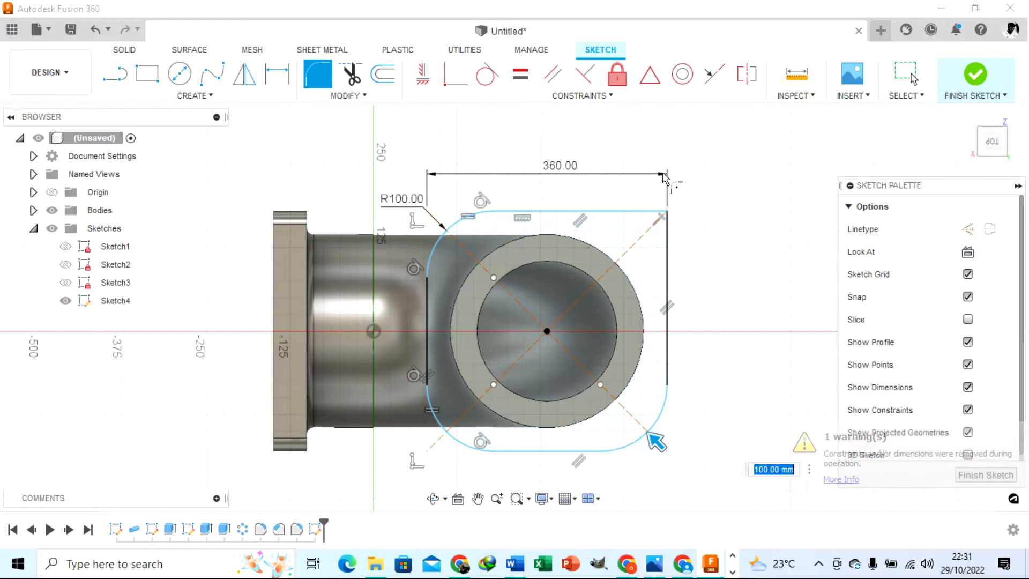
pyautogui.click(627, 211)
pyautogui.click(668, 249)
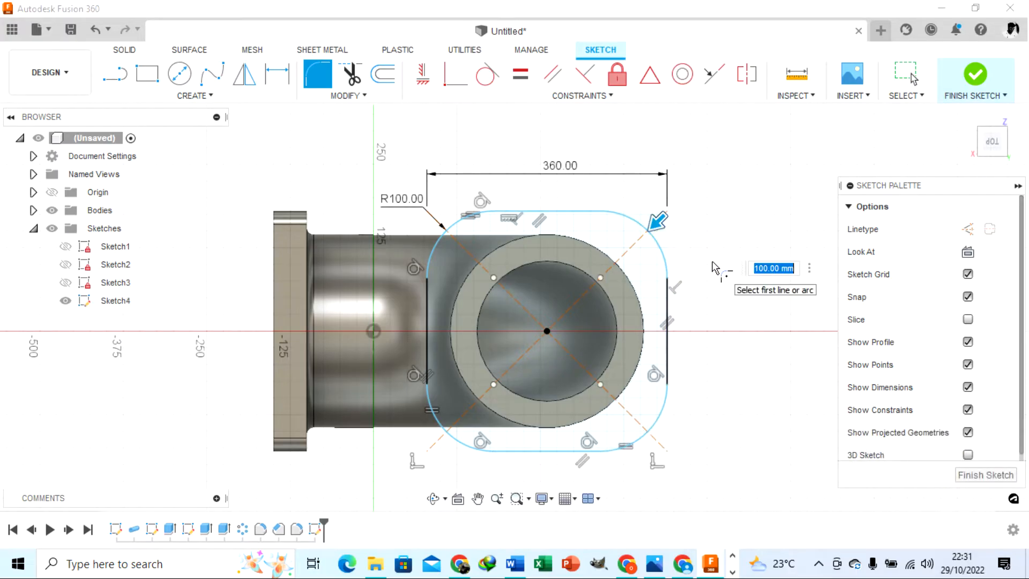
pyautogui.press('Return')
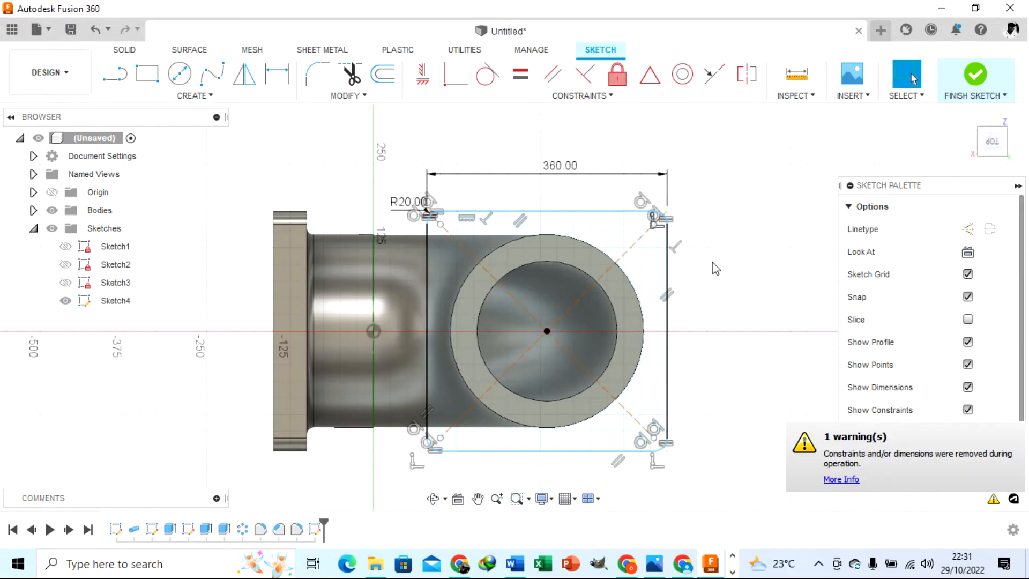
pyautogui.scroll(2, 576, 192)
pyautogui.scroll(3, 308, 228)
pyautogui.scroll(-4, 308, 228)
pyautogui.scroll(-2, 692, 244)
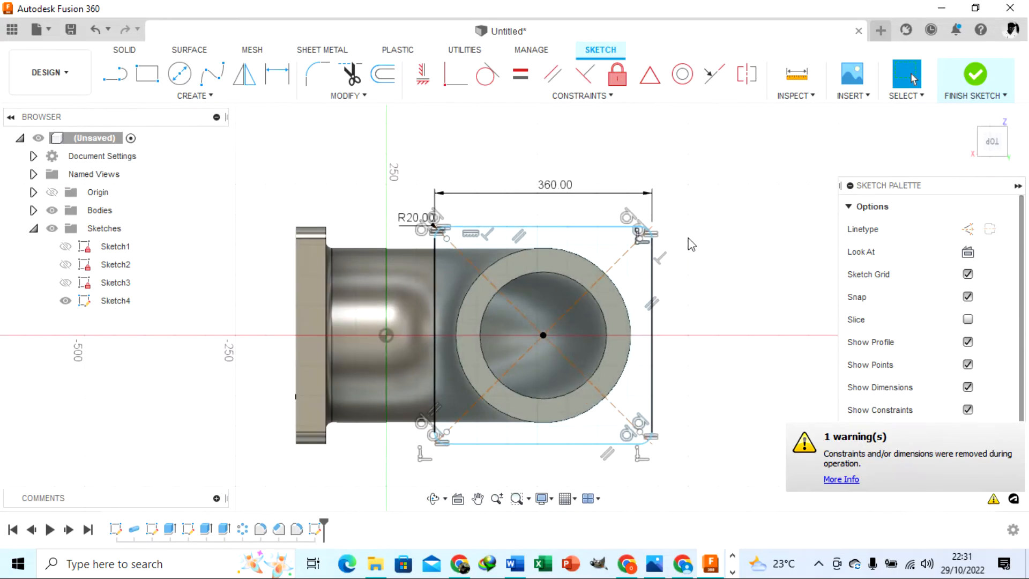
# Step: Move the corner radius label clear of the square and dimension the distance between its upper and lower sides at 360 mm
pyautogui.moveTo(400, 204); pyautogui.dragTo(332, 190)
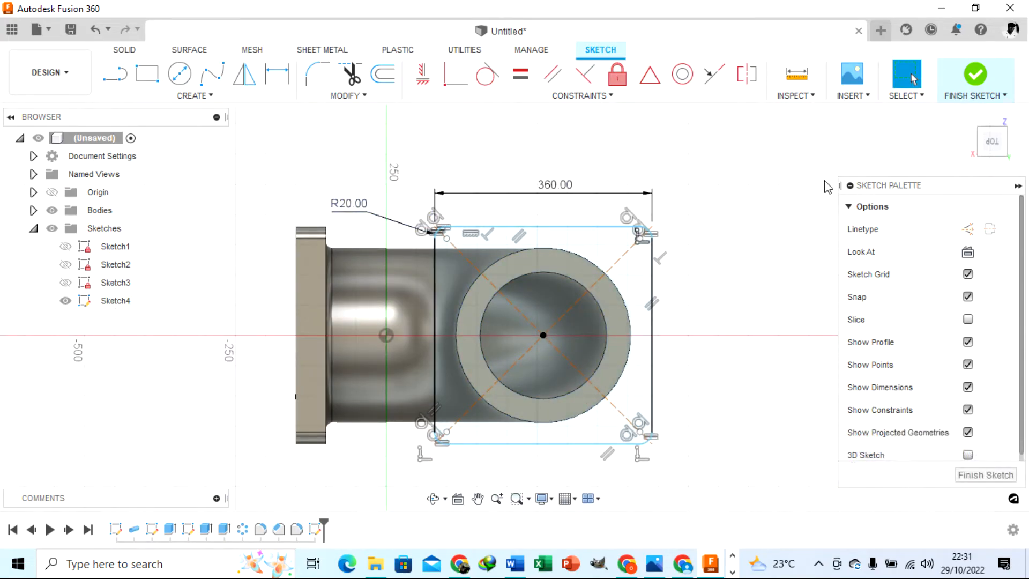
pyautogui.press('d')
pyautogui.click(595, 228)
pyautogui.click(567, 444)
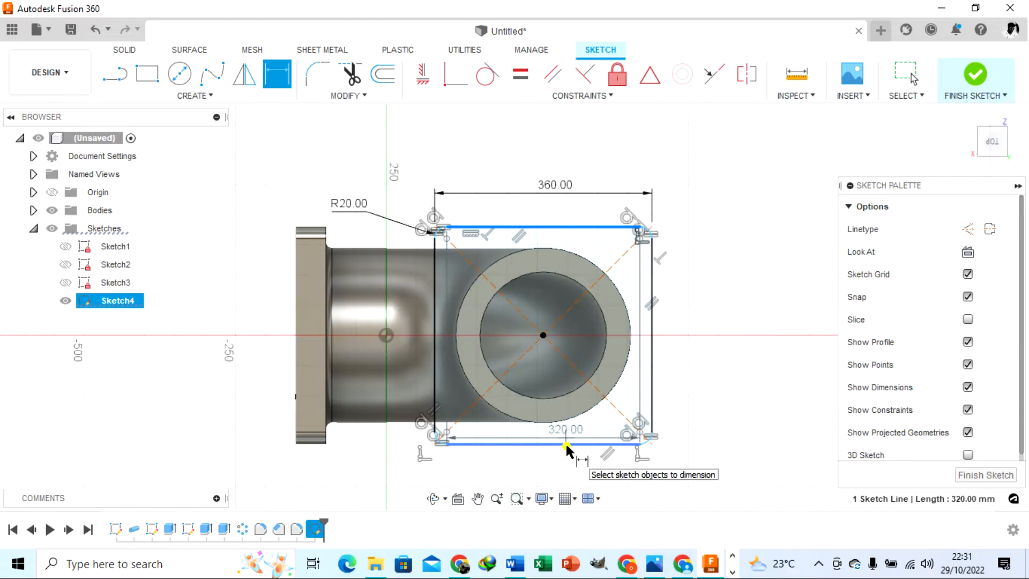
pyautogui.click(697, 363)
pyautogui.press('Return')
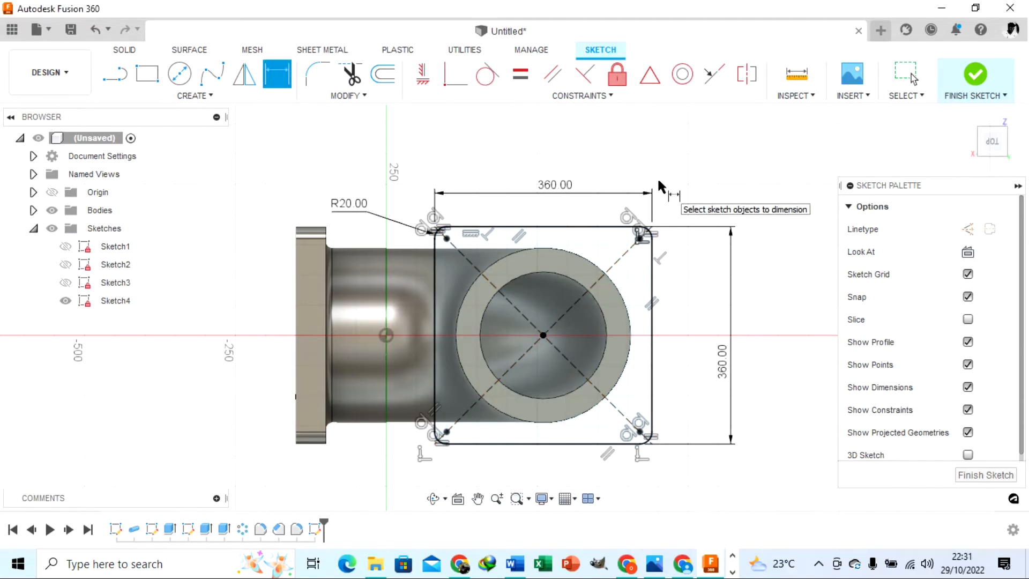
# Step: Check the reference drawing and extrude the rounded square profile around the open pipe end back along the pipe to form the second flange
pyautogui.scroll(4, 437, 221)
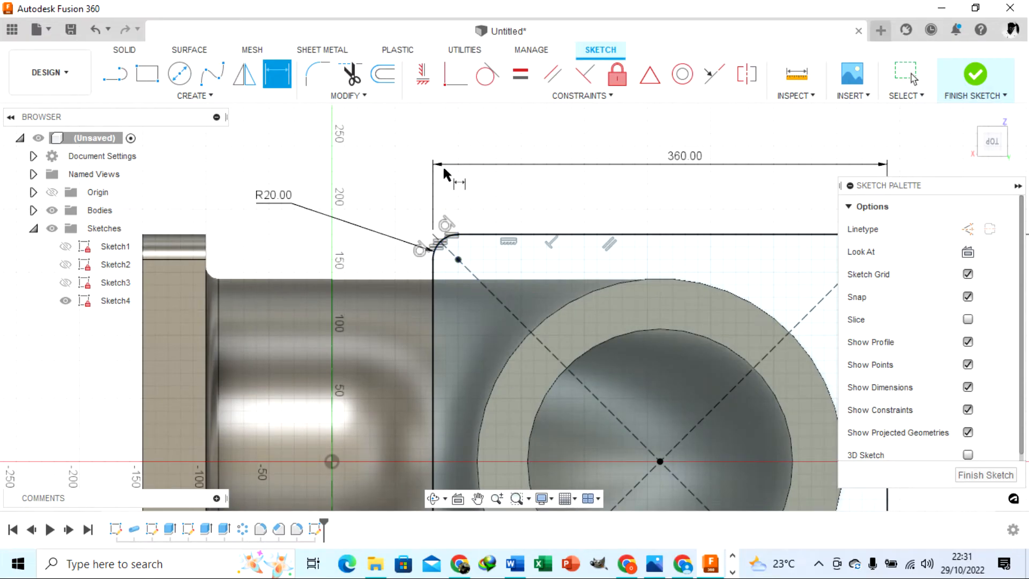
pyautogui.moveTo(444, 166)
pyautogui.mouseDown()
pyautogui.moveTo(455, 346)
pyautogui.moveTo(454, 186)
pyautogui.mouseUp()
pyautogui.scroll(-2, 454, 188)
pyautogui.scroll(-3, 449, 209)
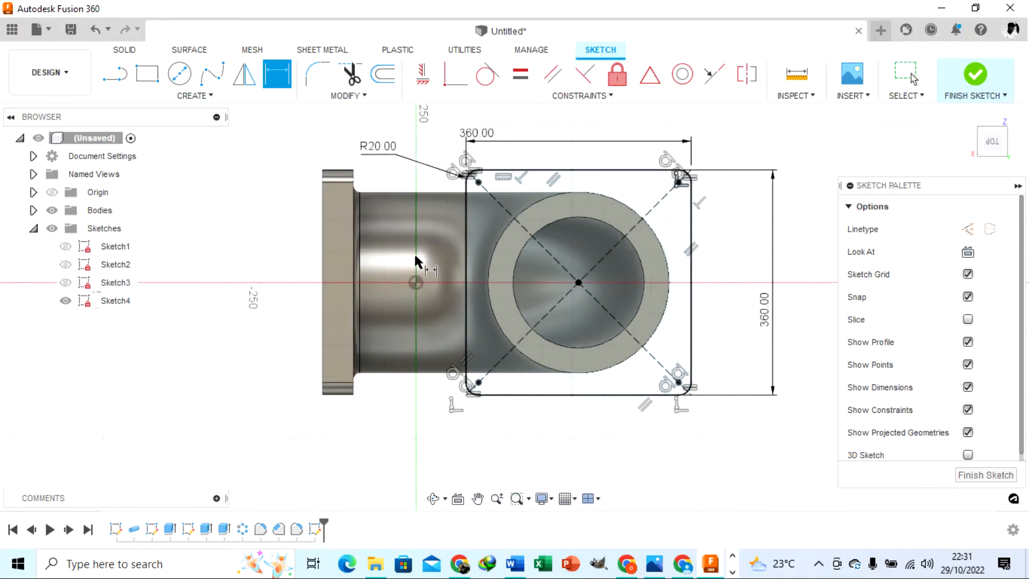
pyautogui.click(654, 562)
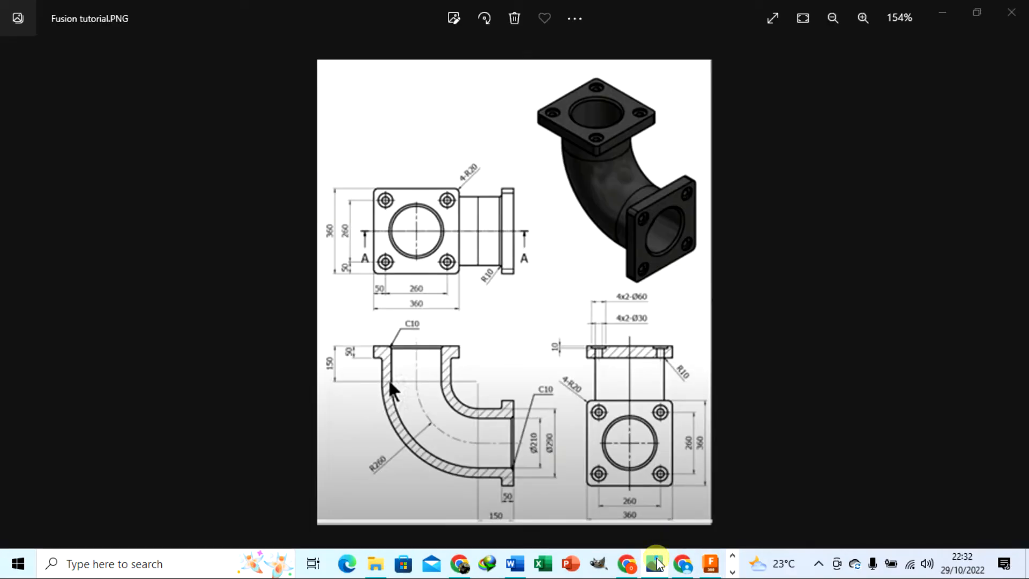
pyautogui.click(659, 561)
pyautogui.click(975, 471)
pyautogui.click(147, 74)
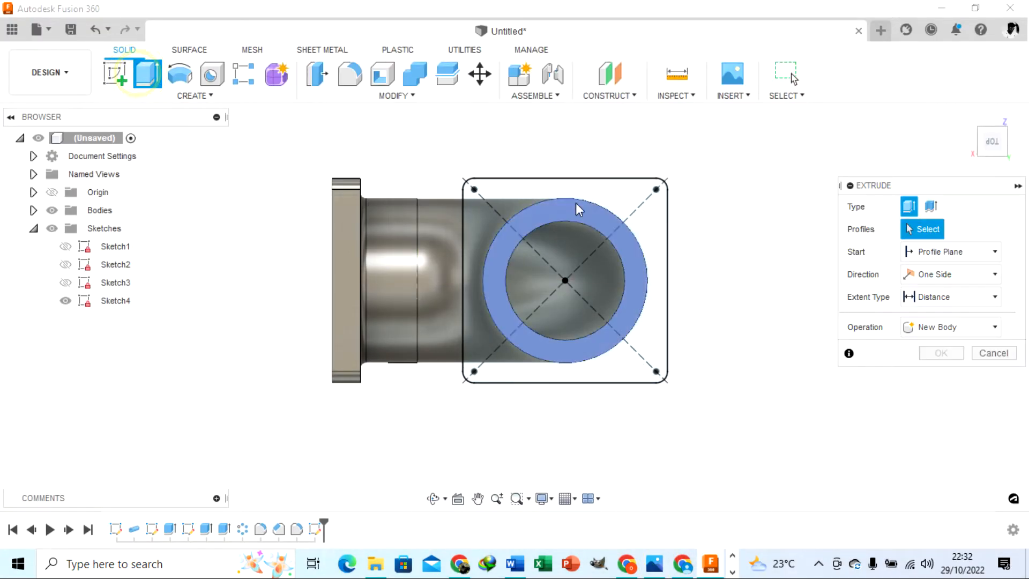
pyautogui.click(538, 189)
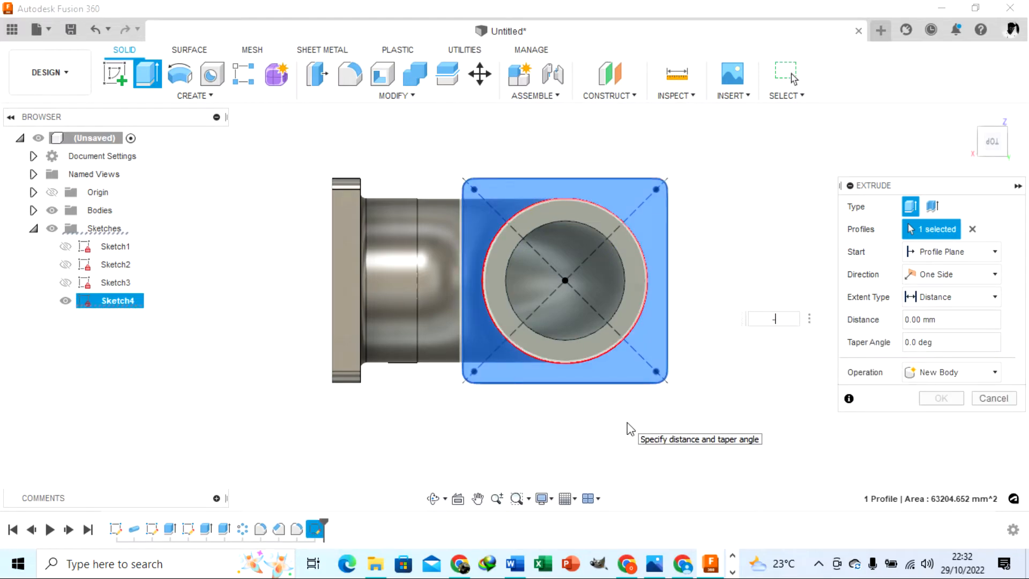
pyautogui.write('-10')
pyautogui.click(941, 398)
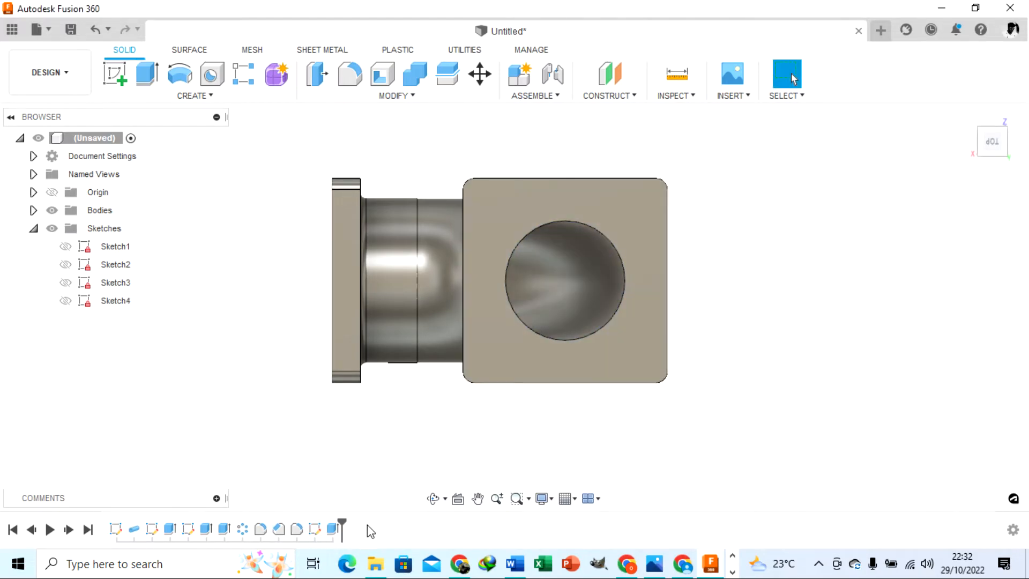
# Step: Start a sketch on the second flange's outer face, oriented so the pipe's other end points upward
pyautogui.moveTo(541, 418); pyautogui.dragTo(527, 341)
pyautogui.keyDown('shift'); pyautogui.moveTo(528, 341); pyautogui.dragTo(563, 309, button='middle'); pyautogui.keyUp('shift')
pyautogui.click(992, 146)
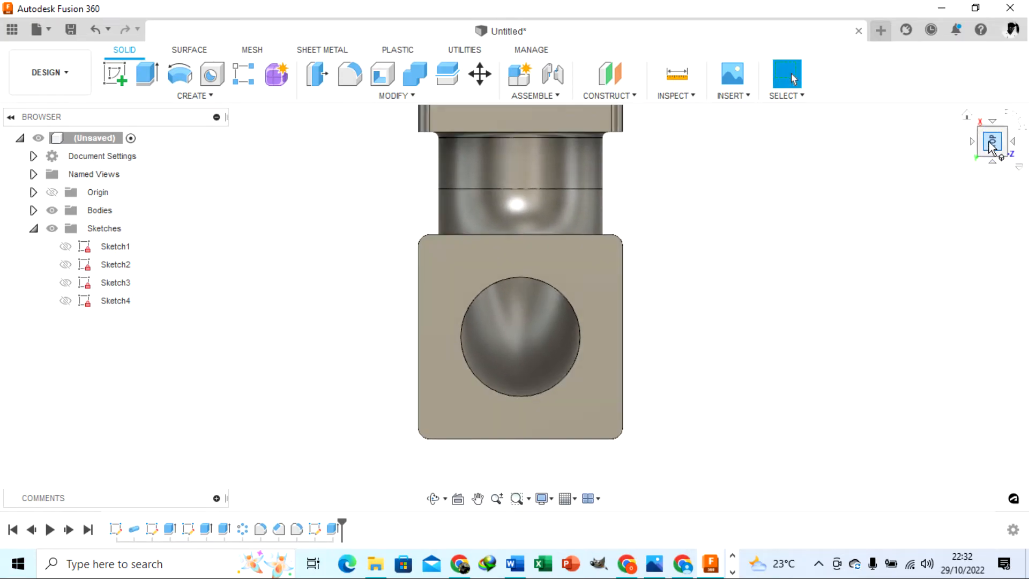
pyautogui.scroll(3, 462, 277)
pyautogui.scroll(-3, 455, 258)
pyautogui.click(435, 245)
pyautogui.click(115, 74)
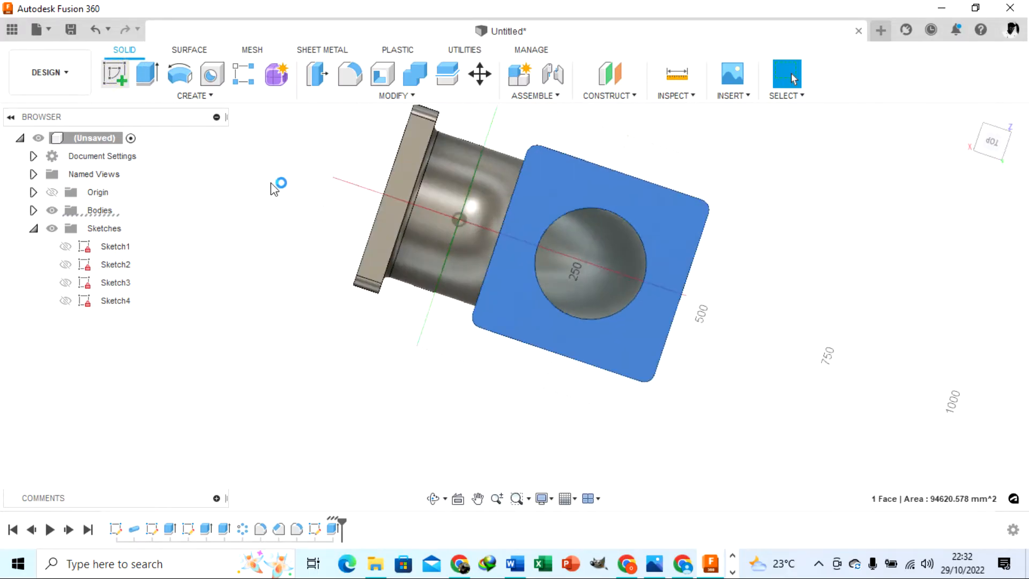
pyautogui.click(1005, 117)
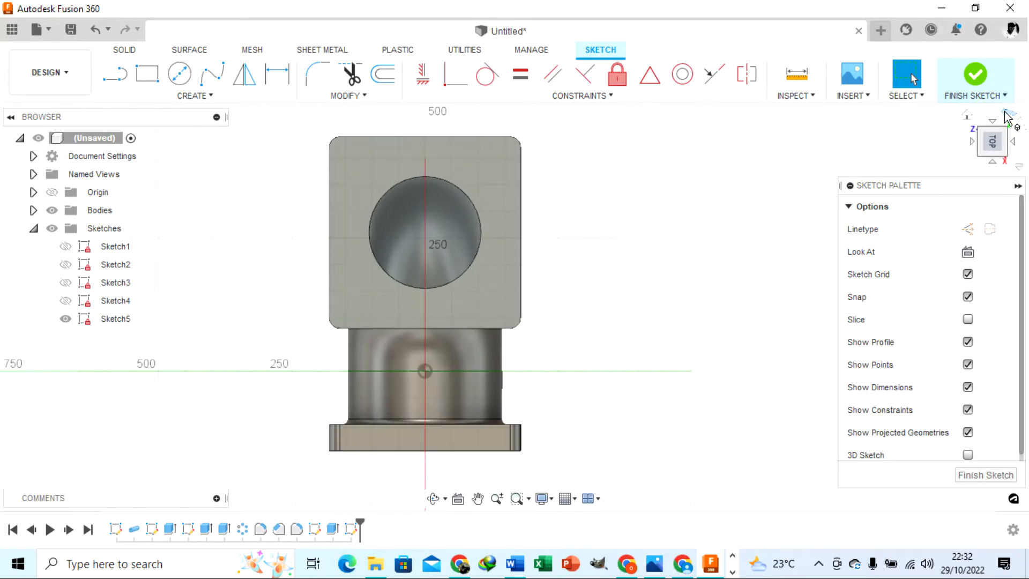
pyautogui.click(1006, 117)
pyautogui.click(1006, 117)
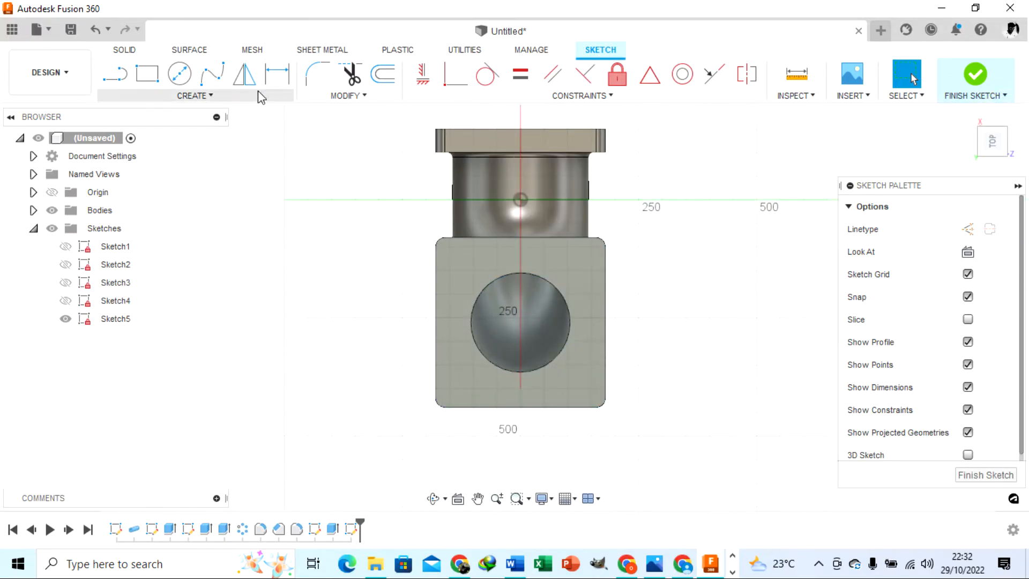
# Step: Draw a center rectangle from the bore's center on the flange face, about 257 mm high
pyautogui.click(198, 97)
pyautogui.moveTo(161, 129)
pyautogui.click(254, 162)
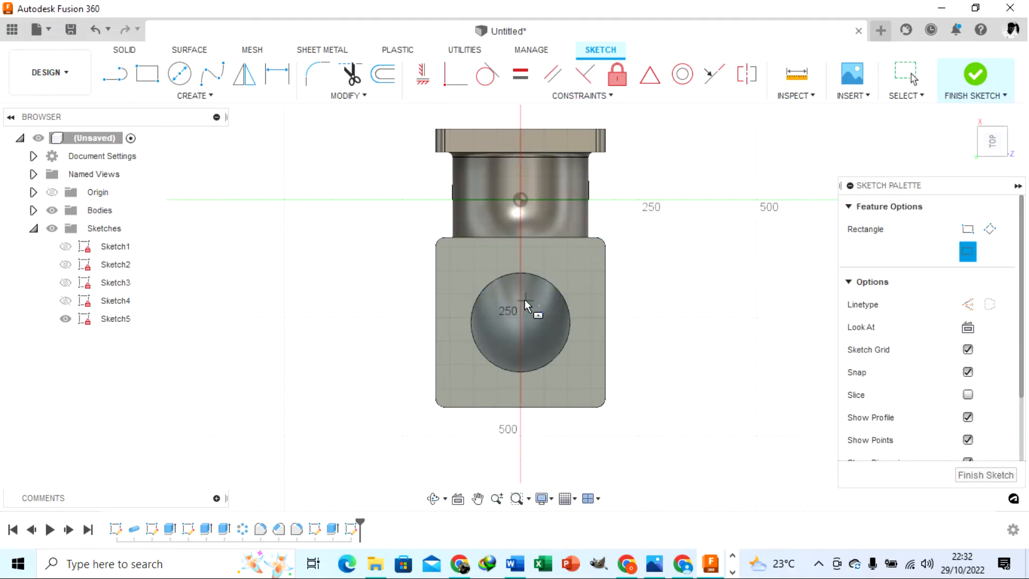
pyautogui.click(520, 322)
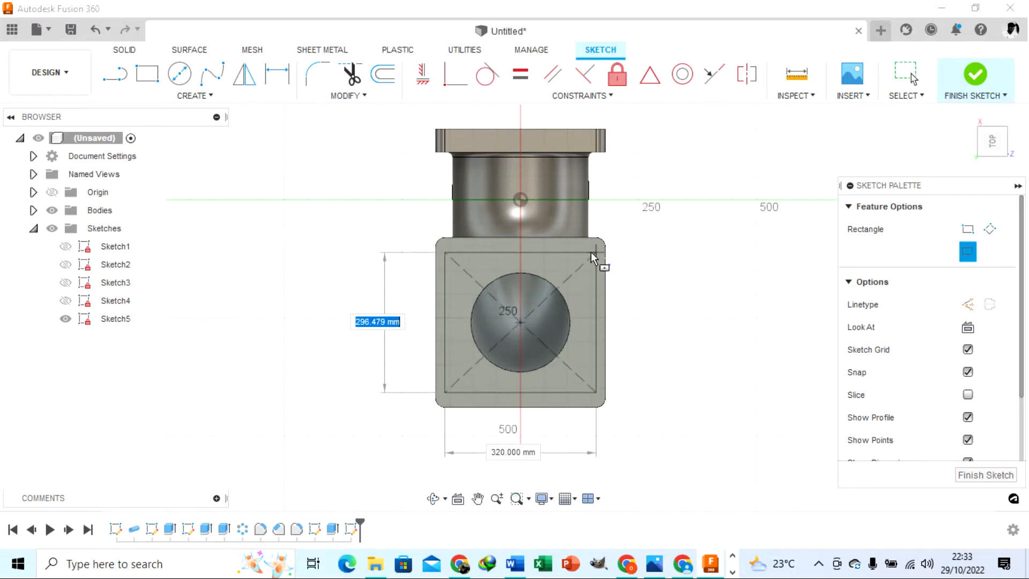
pyautogui.click(581, 262)
pyautogui.press('Escape')
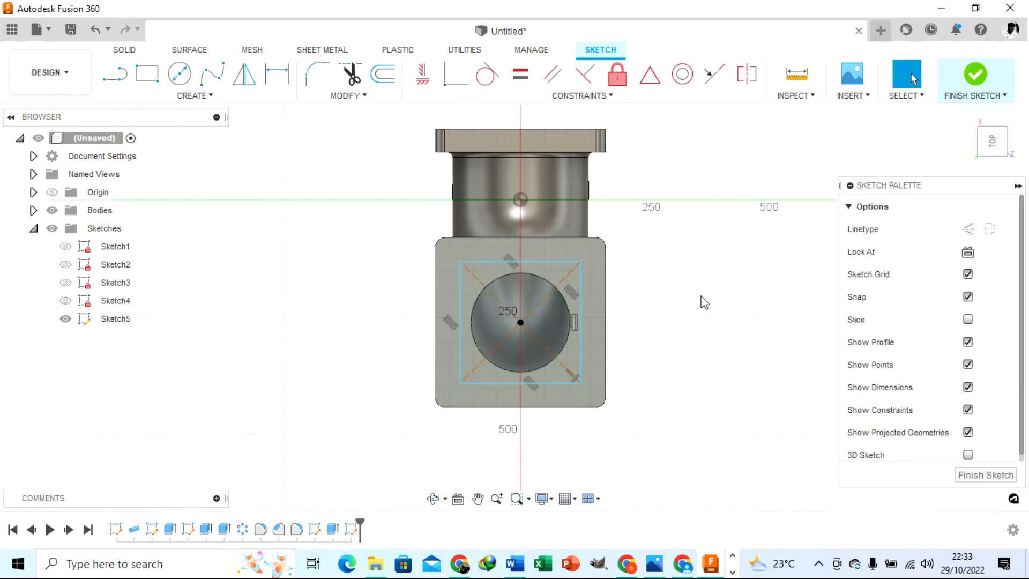
# Step: Make two adjacent sides of the new rectangle equal and dimension its side to 260 mm
pyautogui.click(520, 74)
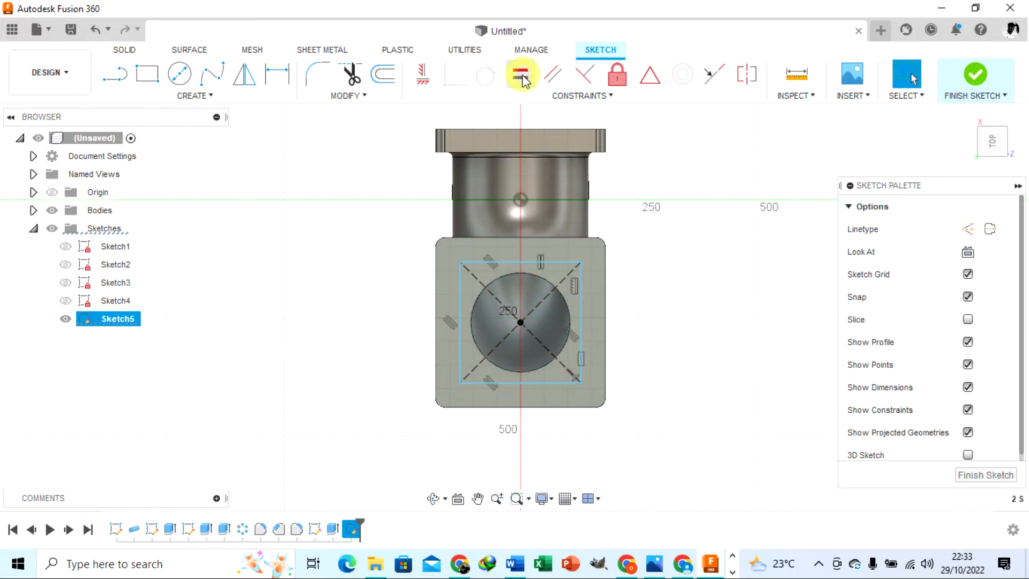
pyautogui.press('d')
pyautogui.click(582, 323)
pyautogui.click(652, 315)
pyautogui.write('260')
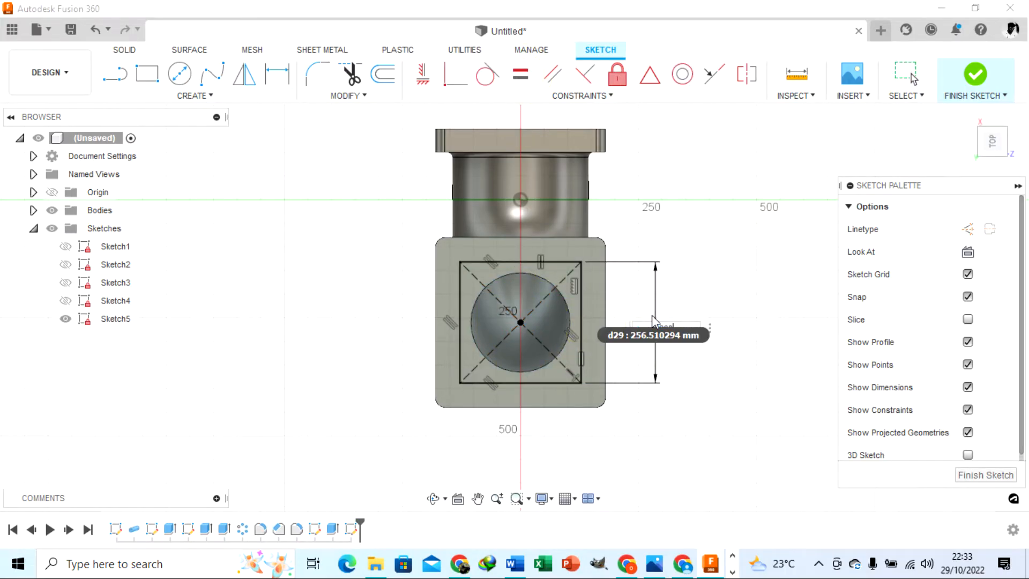
pyautogui.press('Return')
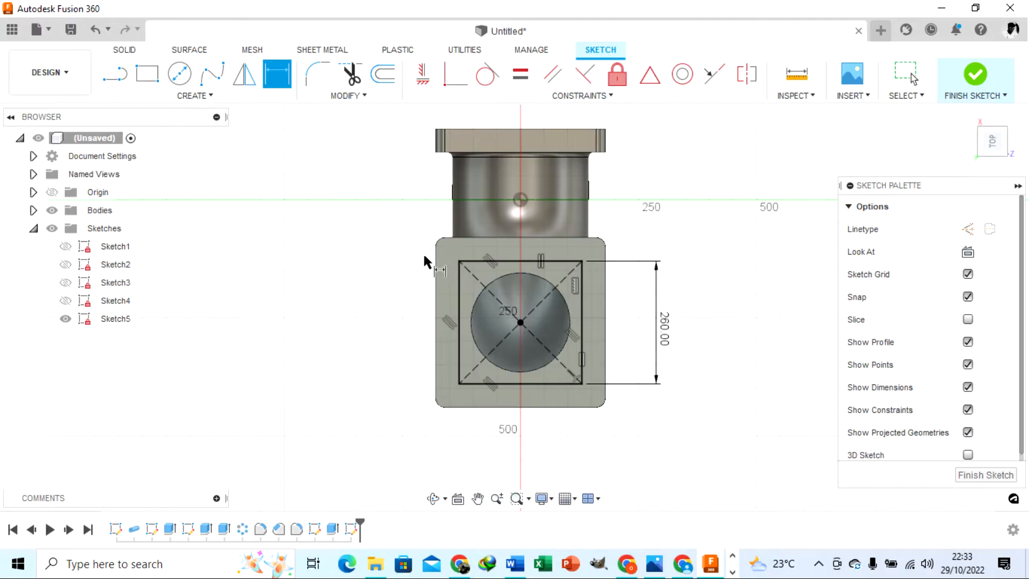
# Step: Convert all four sides of the 260 mm square to construction lines
pyautogui.click(459, 287)
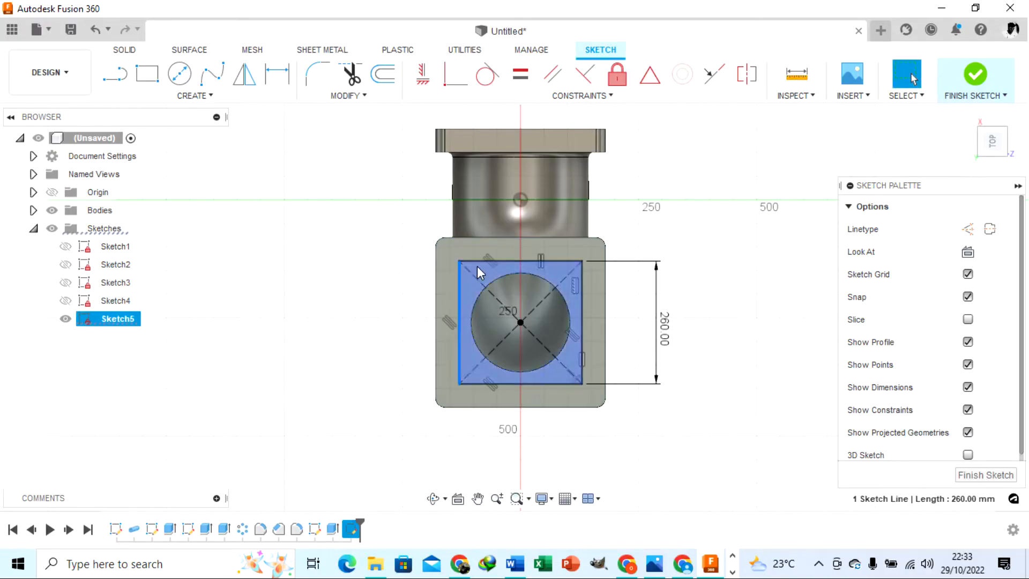
pyautogui.keyDown('shift'); pyautogui.click(582, 313); pyautogui.keyUp('shift')
pyautogui.keyDown('shift'); pyautogui.click(552, 261); pyautogui.keyUp('shift')
pyautogui.keyDown('shift'); pyautogui.click(547, 383); pyautogui.keyUp('shift')
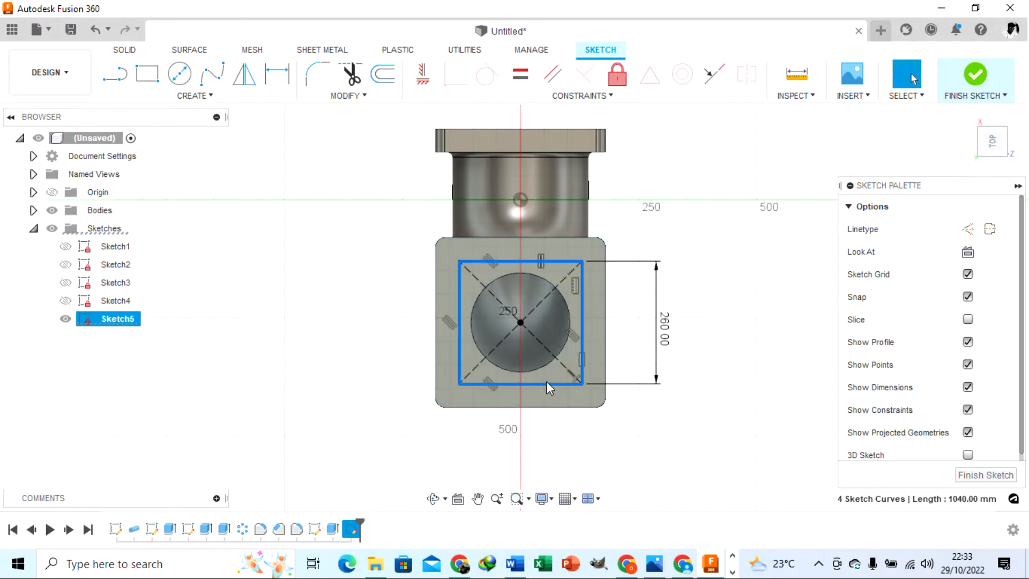
pyautogui.press('x')
pyautogui.click(718, 259)
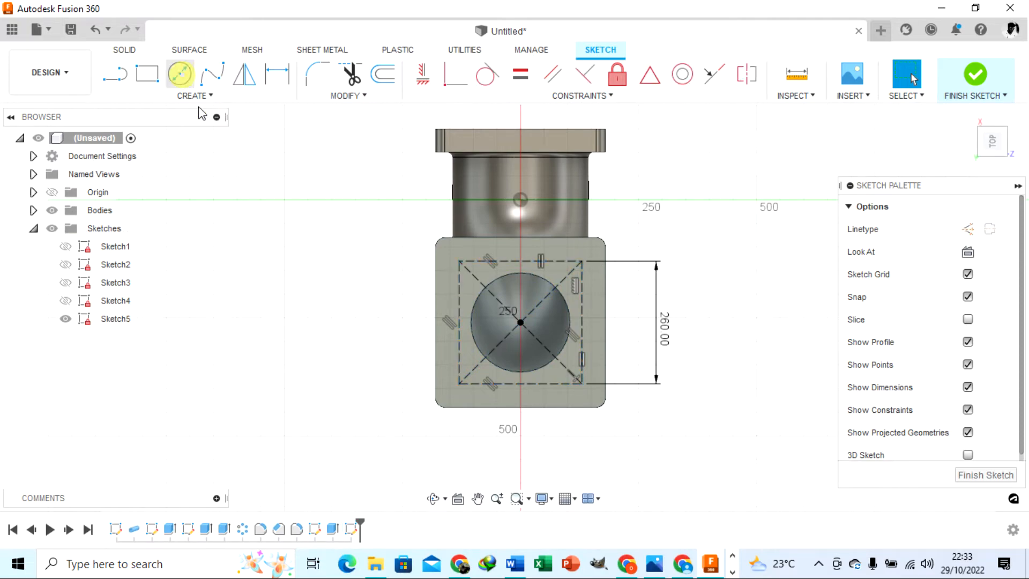
# Step: Draw a circle centered on the construction square's upper-left corner and dimension its diameter to 60 mm
pyautogui.click(180, 74)
pyautogui.click(459, 261)
pyautogui.click(473, 270)
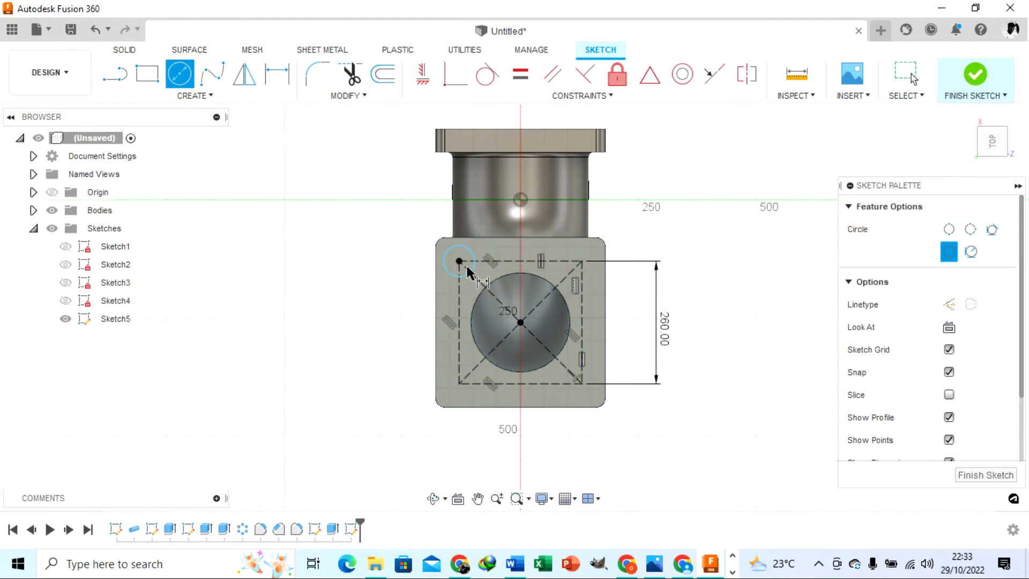
pyautogui.click(469, 271)
pyautogui.click(382, 242)
pyautogui.write('60')
pyautogui.press('Return')
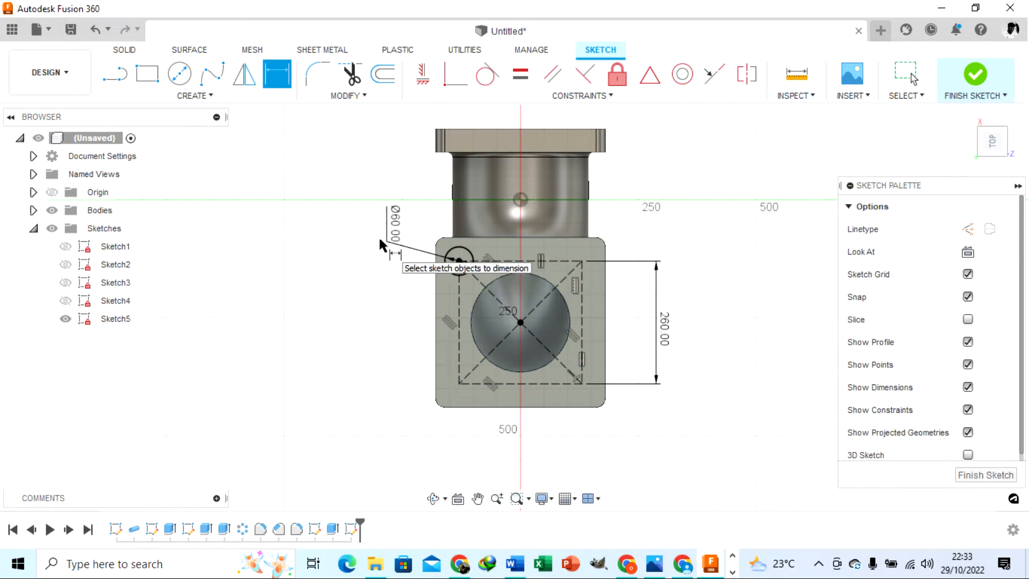
# Step: Add a smaller concentric circle inside the 60 mm circle and dimension its diameter to 30 mm
pyautogui.scroll(3, 448, 248)
pyautogui.click(180, 74)
pyautogui.click(467, 273)
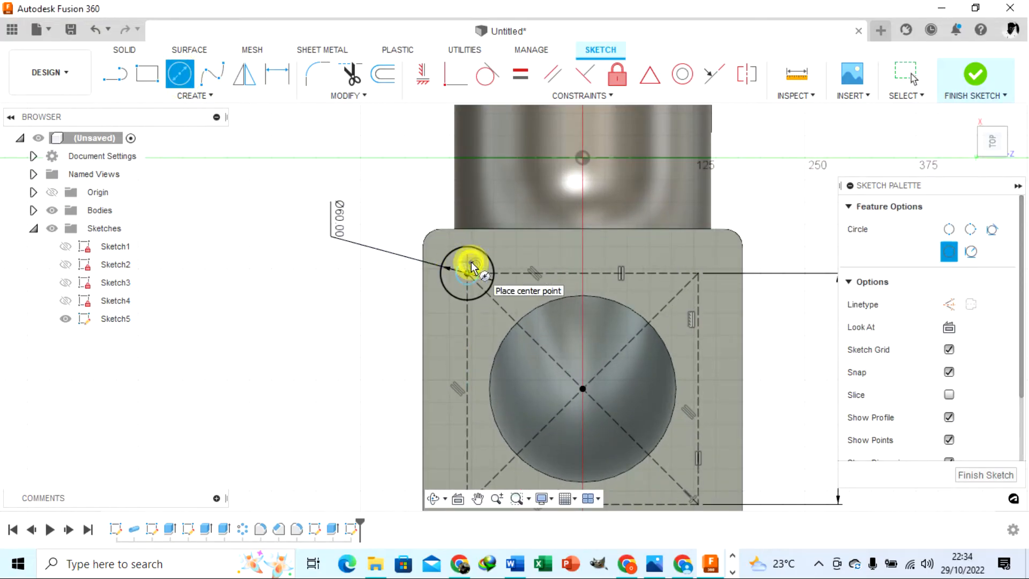
pyautogui.click(460, 264)
pyautogui.press('d')
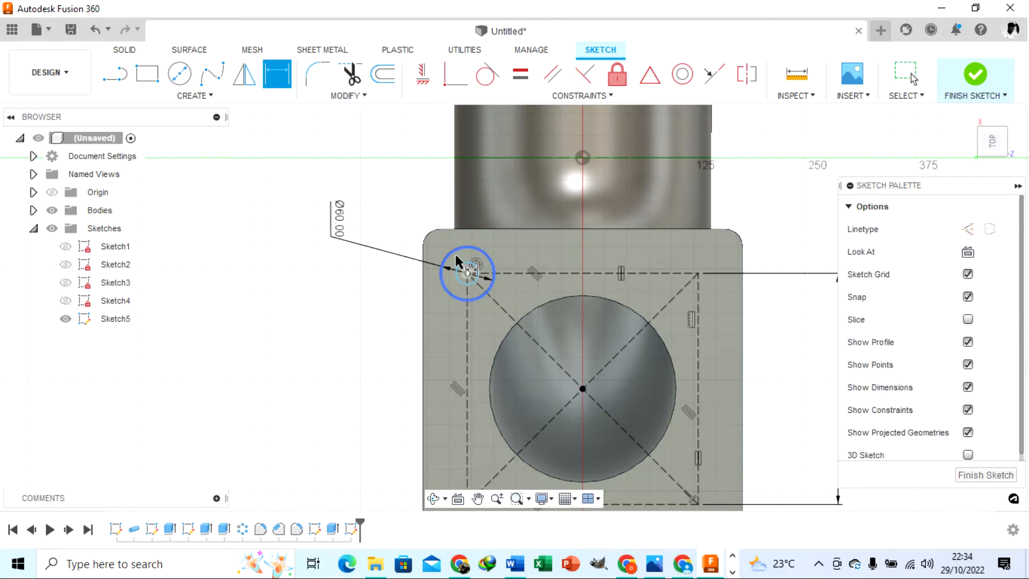
pyautogui.click(462, 266)
pyautogui.click(423, 214)
pyautogui.write('30')
pyautogui.press('Return')
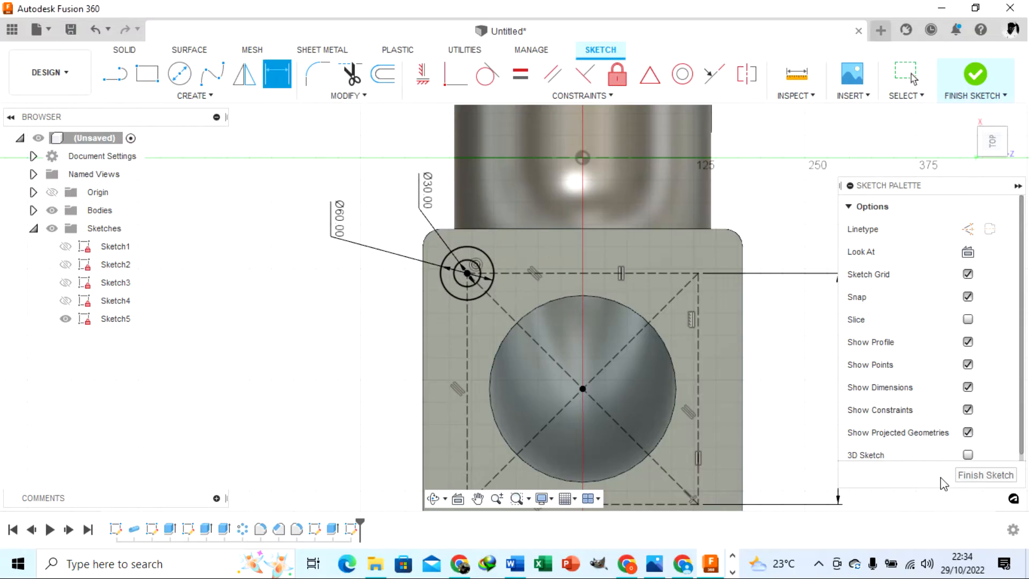
# Step: Finish the sketch, cut the full 60 mm circle 10 mm deep into the flange and show the sketch again
pyautogui.click(981, 476)
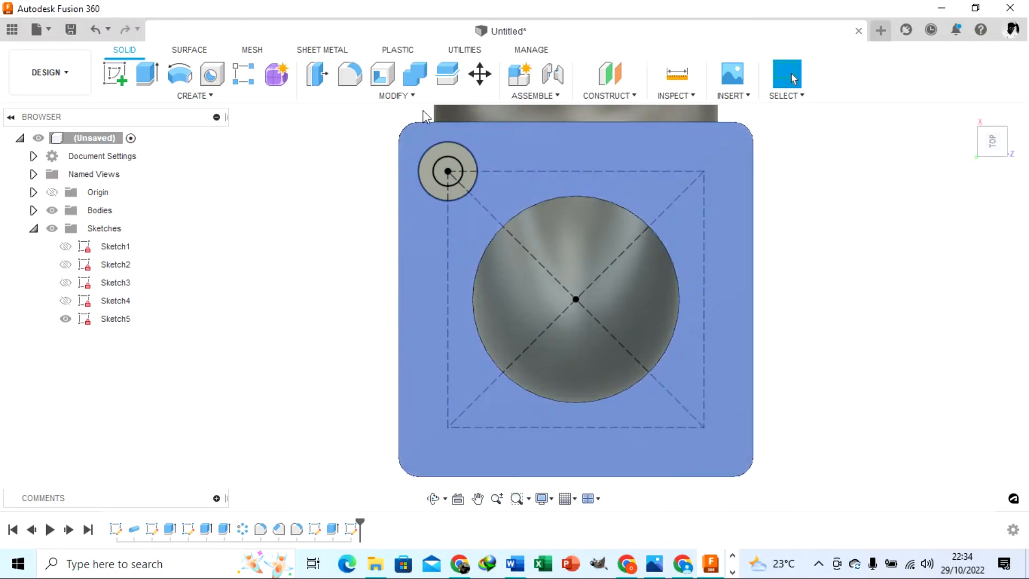
pyautogui.click(148, 73)
pyautogui.click(428, 159)
pyautogui.click(443, 173)
pyautogui.write('-10')
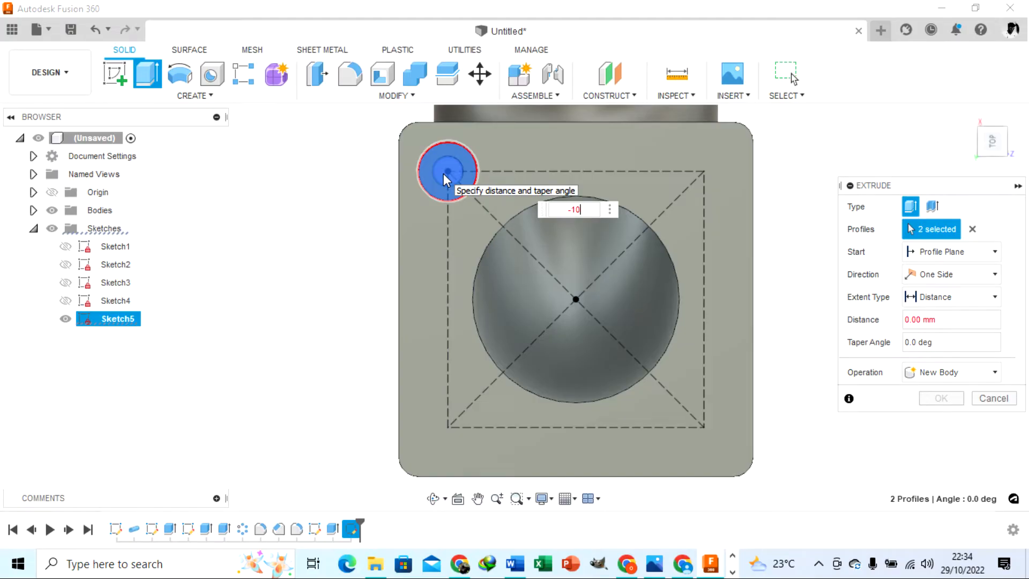
pyautogui.press('Return')
pyautogui.click(65, 318)
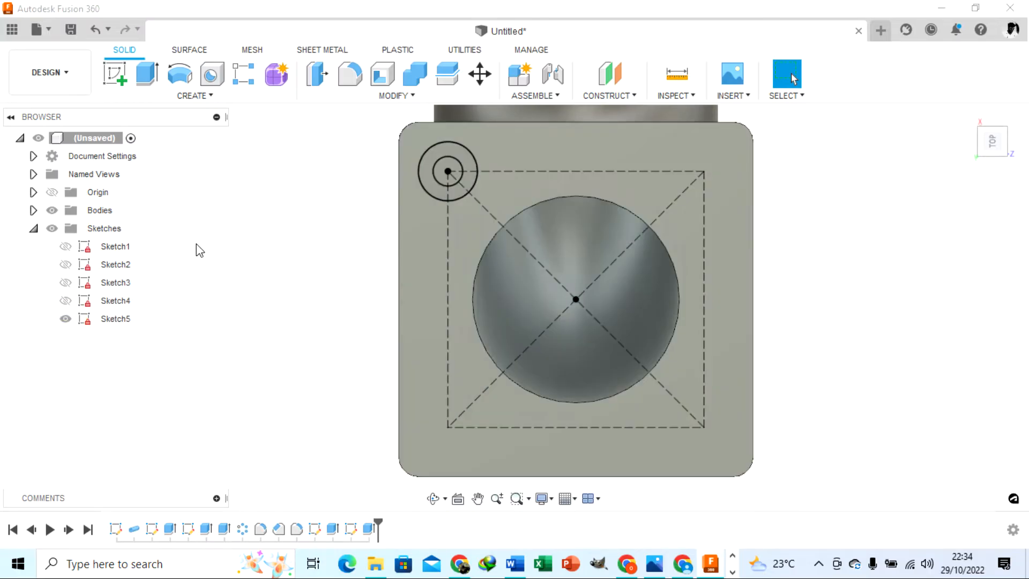
# Step: Extrude the 30 mm circle as a cut with the To Object extent, ending at the flange's back face
pyautogui.scroll(2, 440, 165)
pyautogui.click(439, 165)
pyautogui.click(147, 73)
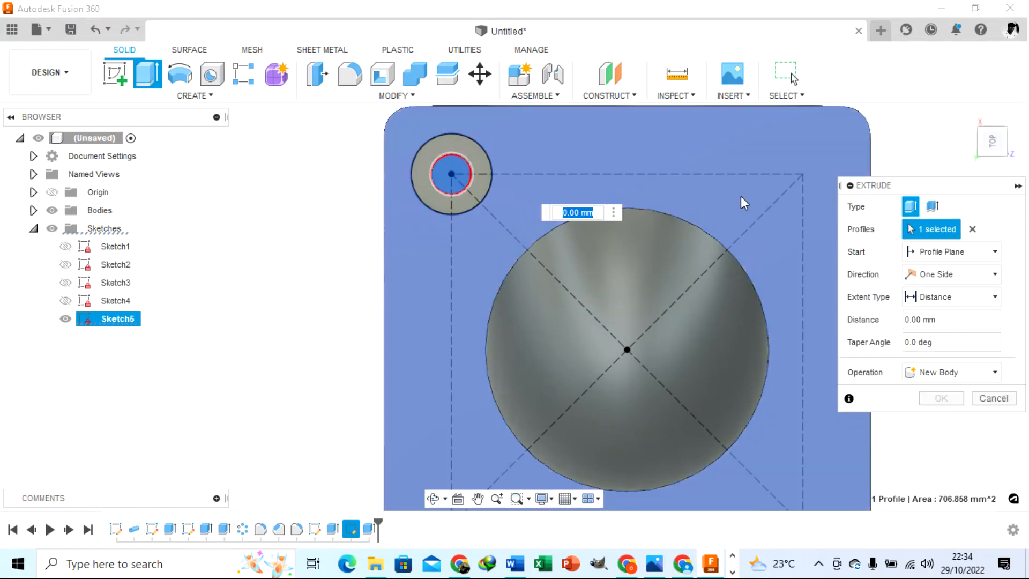
pyautogui.click(968, 298)
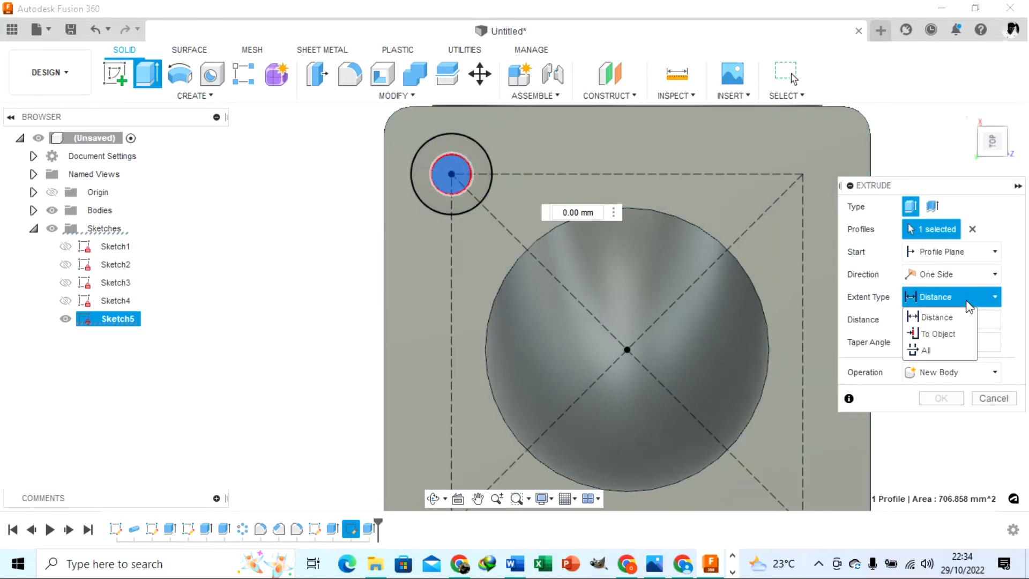
pyautogui.click(943, 334)
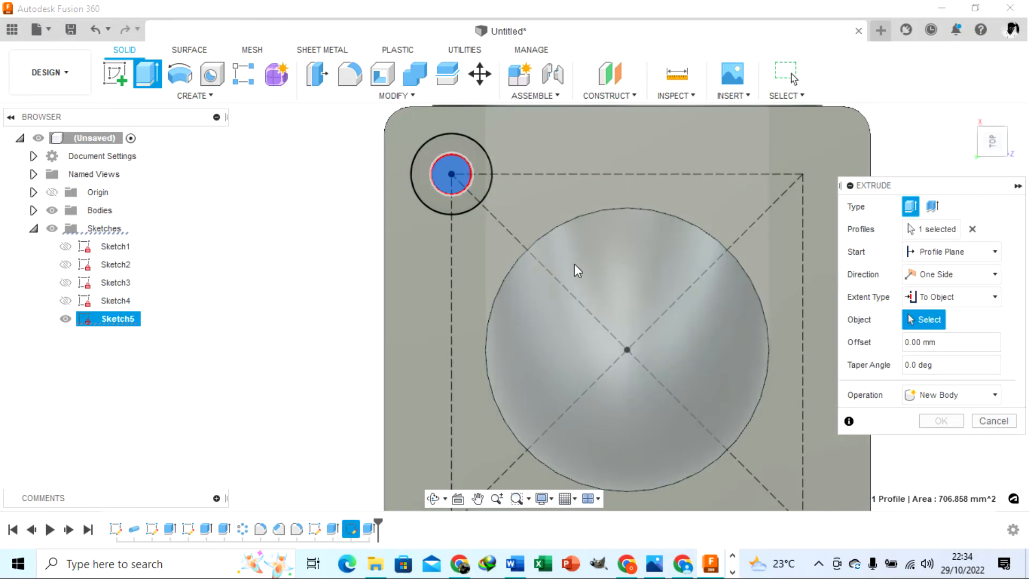
pyautogui.scroll(-3, 594, 241)
pyautogui.click(433, 499)
pyautogui.moveTo(503, 363); pyautogui.dragTo(581, 246)
pyautogui.press('Escape')
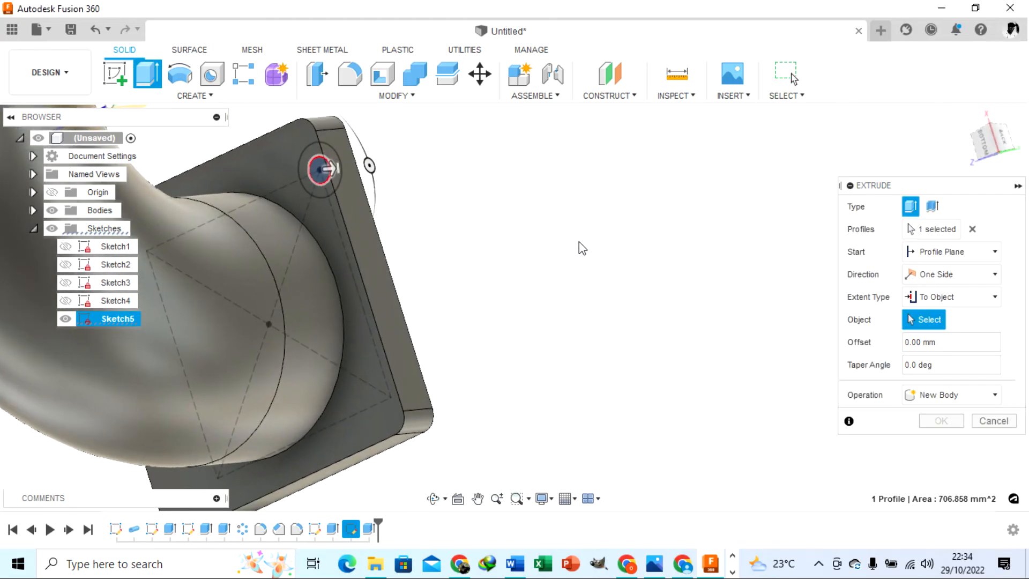
pyautogui.click(289, 144)
# Step: Finish the bolt hole cut and hide the sketch containing the hole circles
pyautogui.click(433, 498)
pyautogui.moveTo(508, 319)
pyautogui.mouseDown()
pyautogui.moveTo(462, 339)
pyautogui.moveTo(336, 356)
pyautogui.moveTo(763, 299)
pyautogui.moveTo(750, 300)
pyautogui.mouseUp()
pyautogui.press('Escape')
pyautogui.click(66, 318)
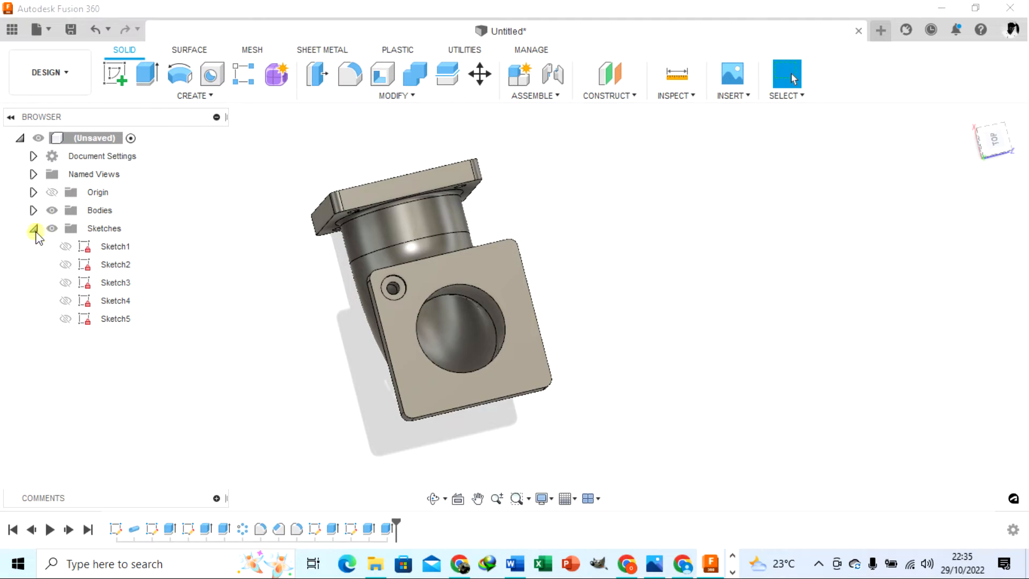
# Step: Circular-pattern the counterbore and bolt hole cuts around the flange's central bore with a full distribution and quantity 4
pyautogui.click(194, 95)
pyautogui.moveTo(127, 428)
pyautogui.click(262, 446)
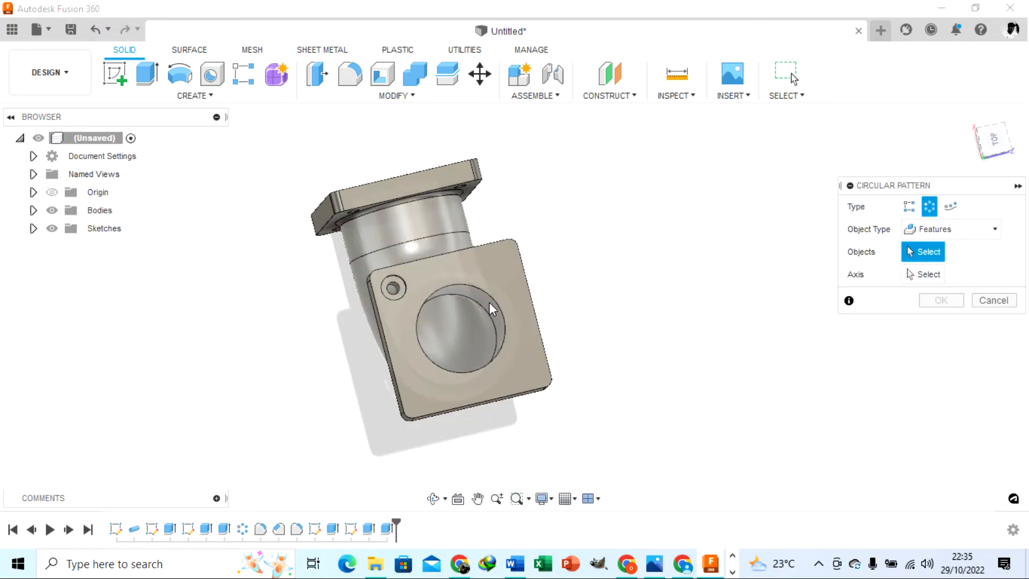
pyautogui.click(369, 529)
pyautogui.click(387, 529)
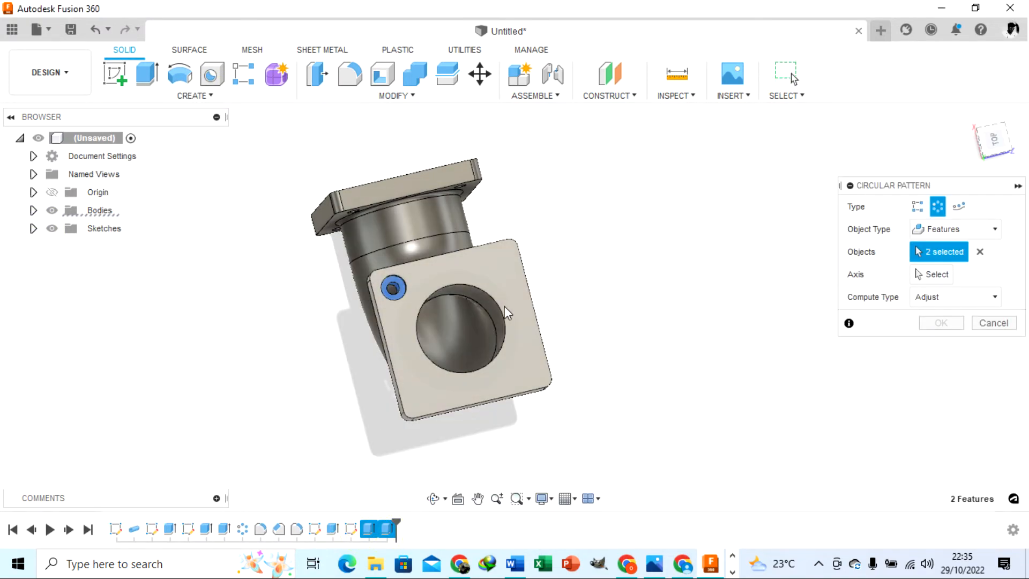
pyautogui.click(933, 274)
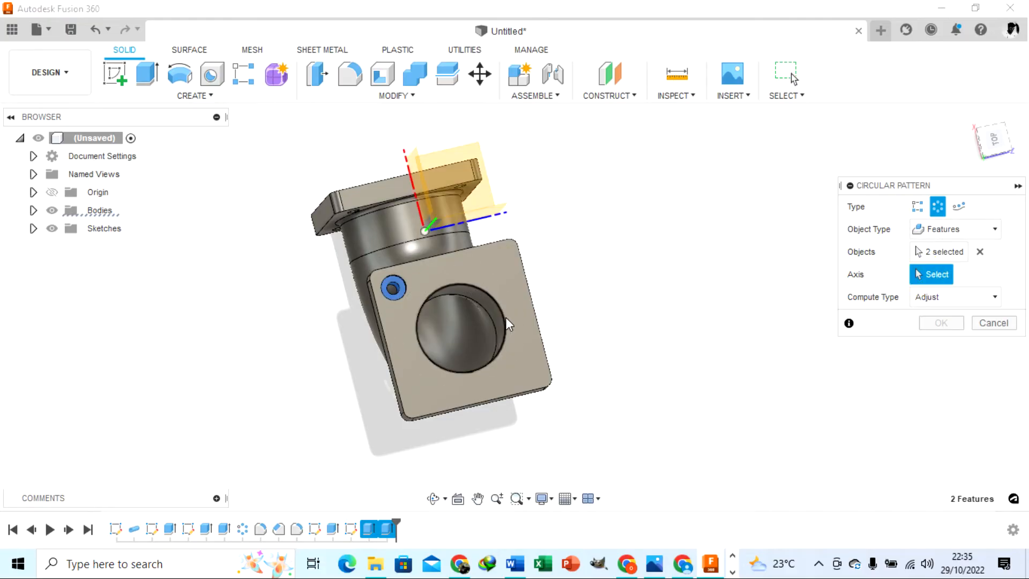
pyautogui.click(996, 134)
pyautogui.click(423, 310)
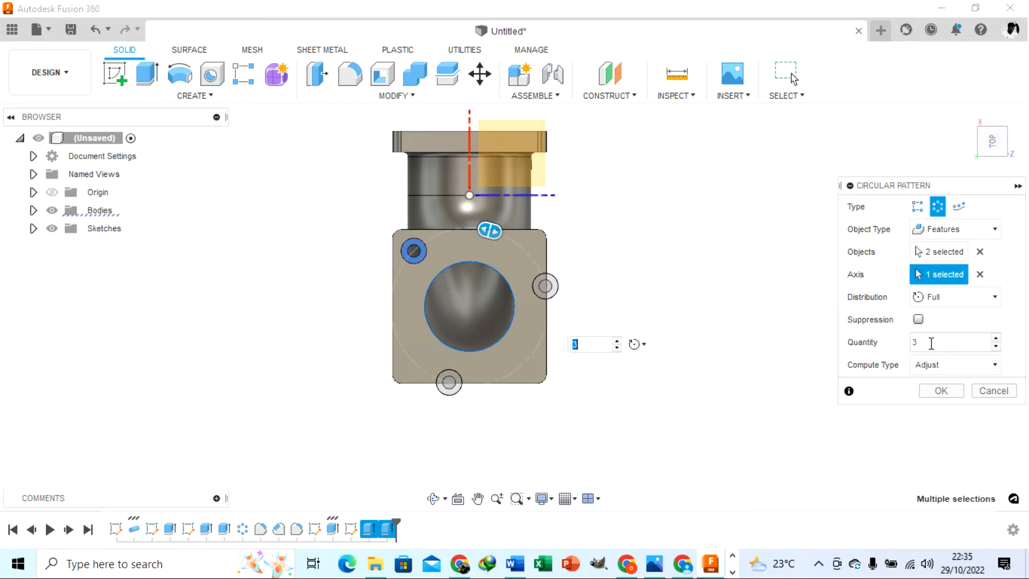
pyautogui.click(994, 339)
pyautogui.click(941, 390)
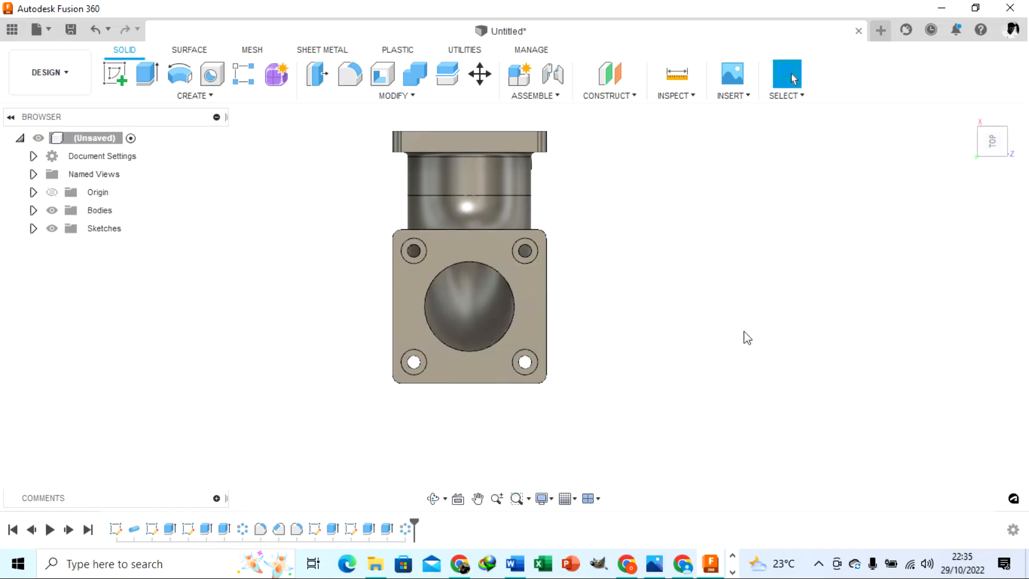
# Step: Chamfer the circular bore edge on the outer face of the newly drilled flange with an equal distance of 10 mm
pyautogui.click(434, 498)
pyautogui.moveTo(464, 389); pyautogui.dragTo(548, 323)
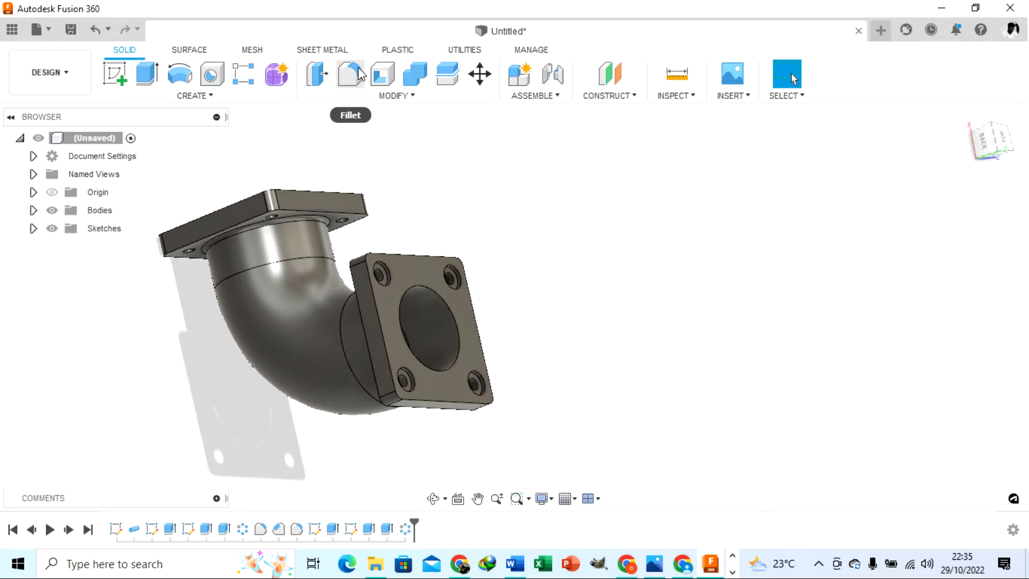
pyautogui.click(403, 95)
pyautogui.click(352, 147)
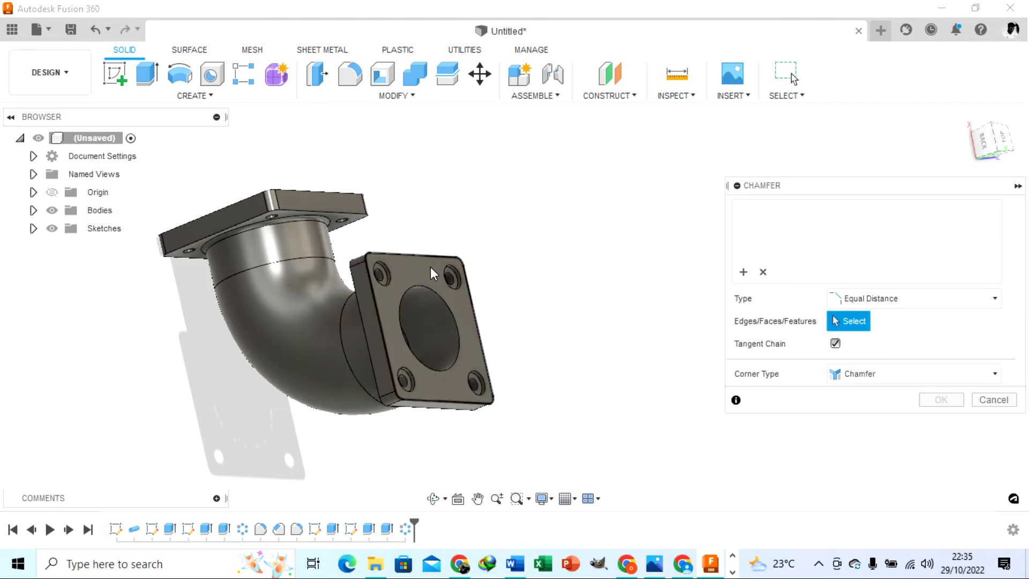
pyautogui.click(437, 289)
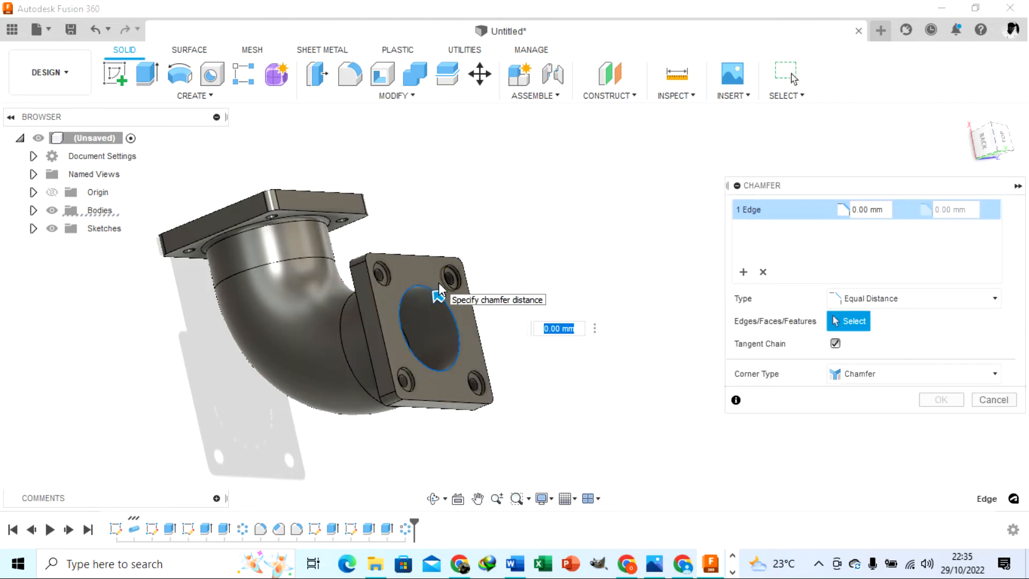
pyautogui.write('10')
pyautogui.press('Return')
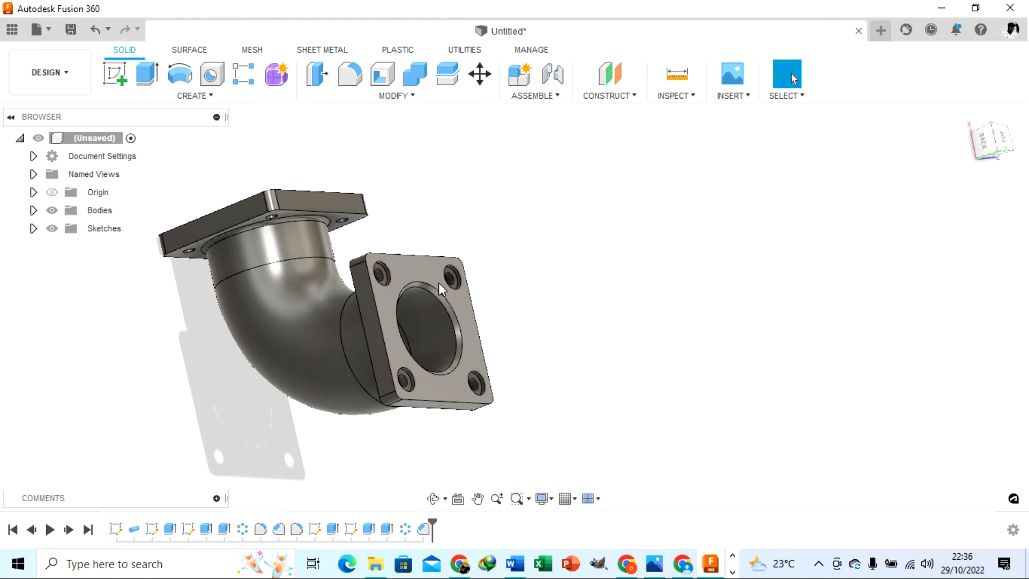
# Step: Fillet the circular edge where the pipe meets the back of the same flange with a 10 mm radius
pyautogui.click(433, 498)
pyautogui.moveTo(498, 338); pyautogui.dragTo(571, 308)
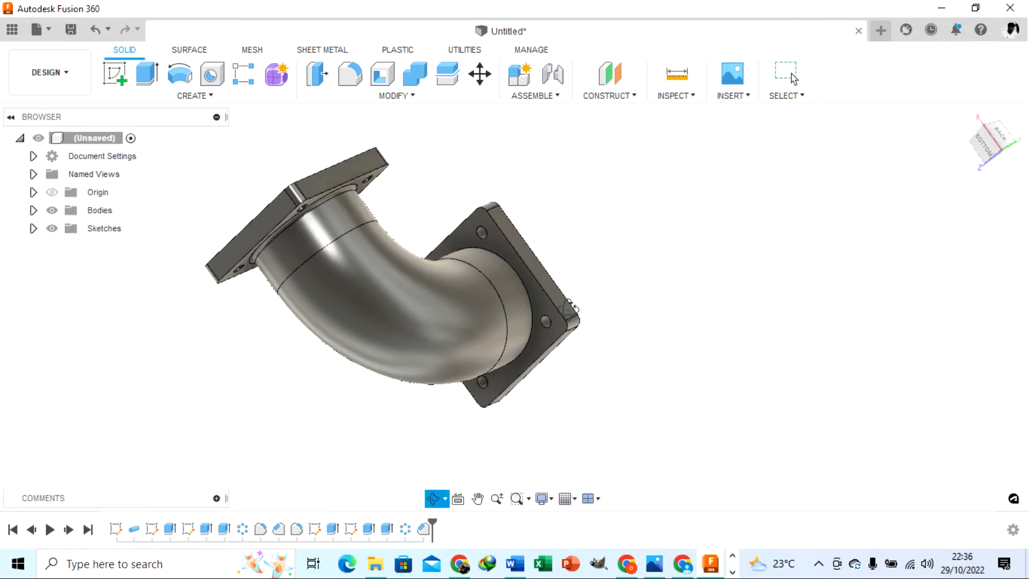
pyautogui.click(348, 63)
pyautogui.click(518, 269)
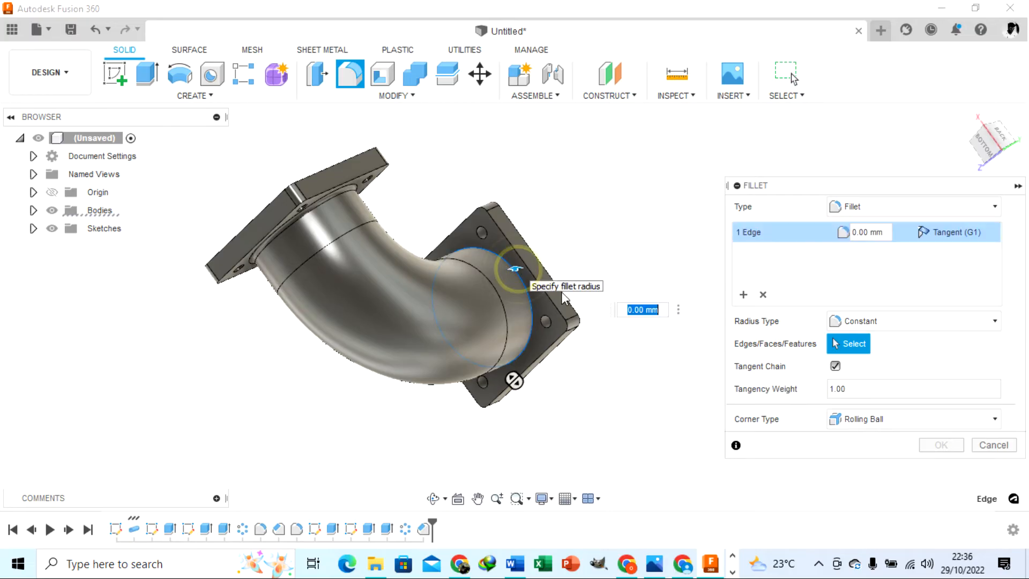
pyautogui.write('10')
pyautogui.press('Return')
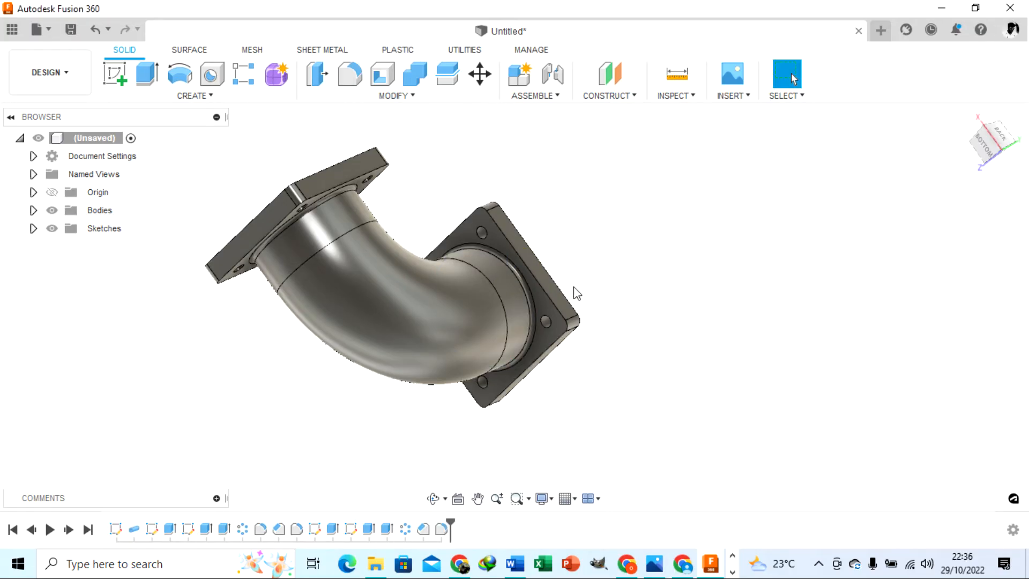
# Step: Inspect the elbow from several angles, checking both flanges, their bolt holes, the bore and the pipe bend
pyautogui.click(433, 499)
pyautogui.moveTo(579, 251); pyautogui.dragTo(421, 227)
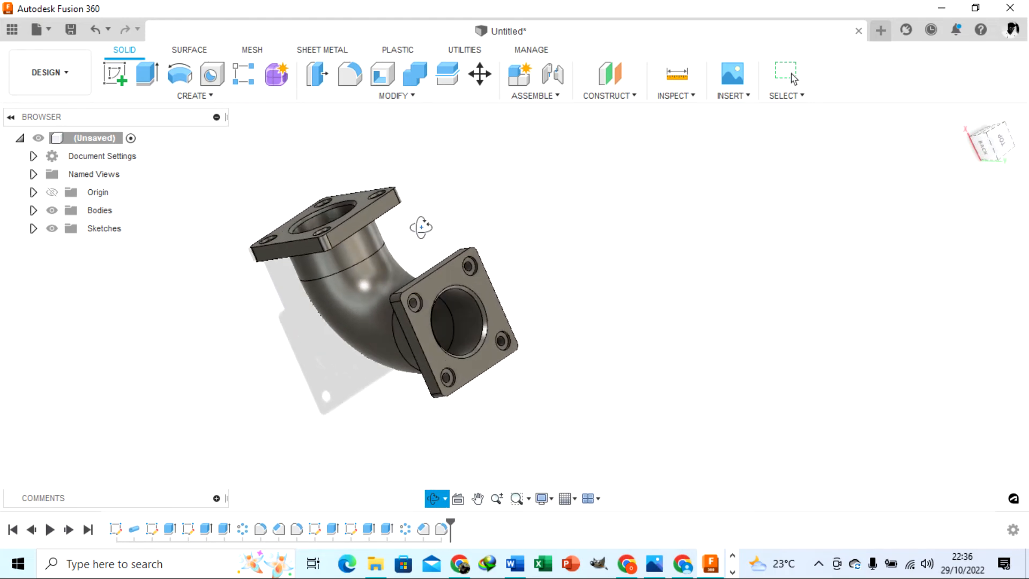
pyautogui.scroll(4, 391, 265)
pyautogui.moveTo(583, 236); pyautogui.dragTo(522, 276)
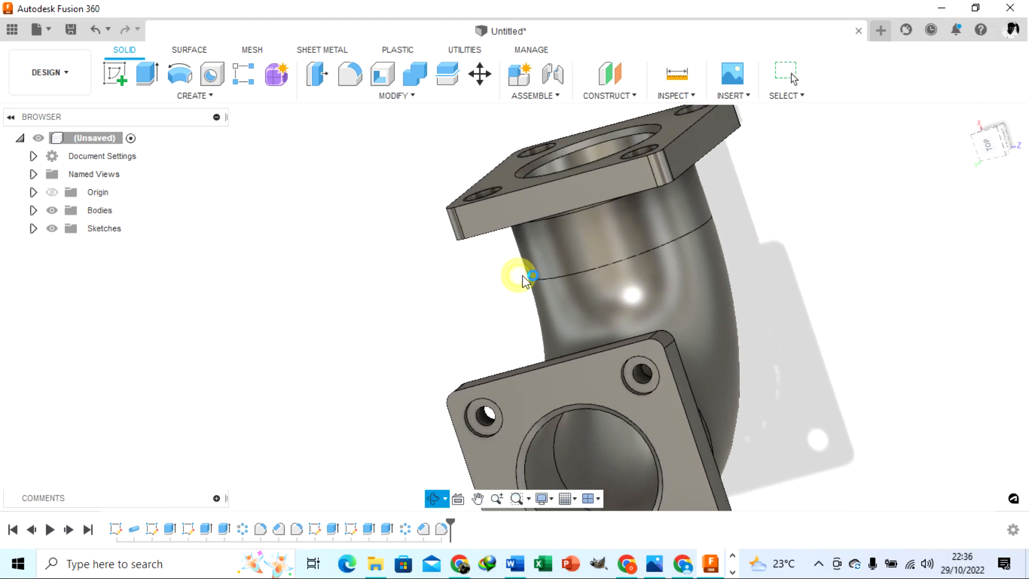
pyautogui.scroll(-4, 523, 279)
pyautogui.press('Escape')
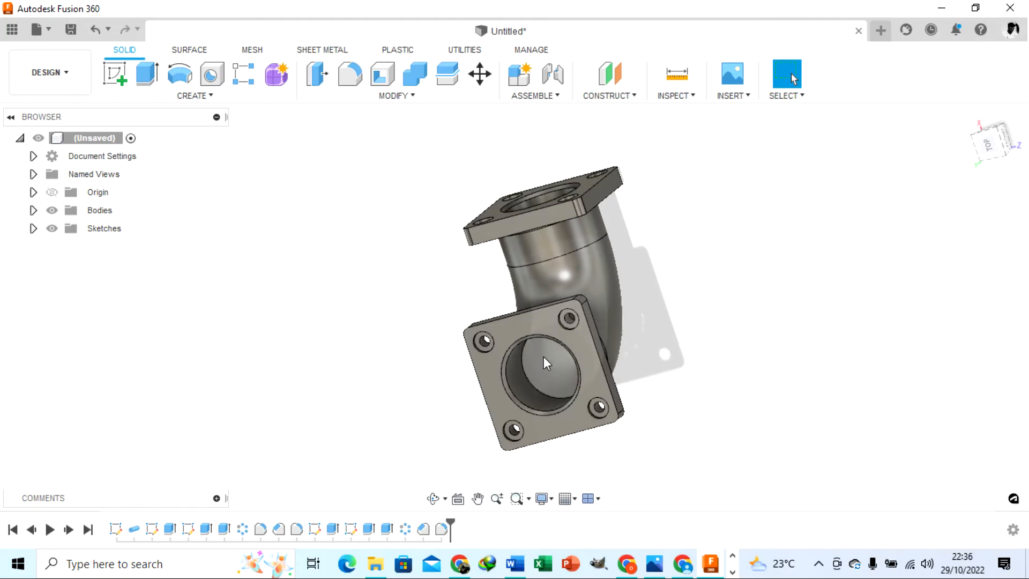
pyautogui.scroll(4, 546, 354)
pyautogui.scroll(-4, 546, 353)
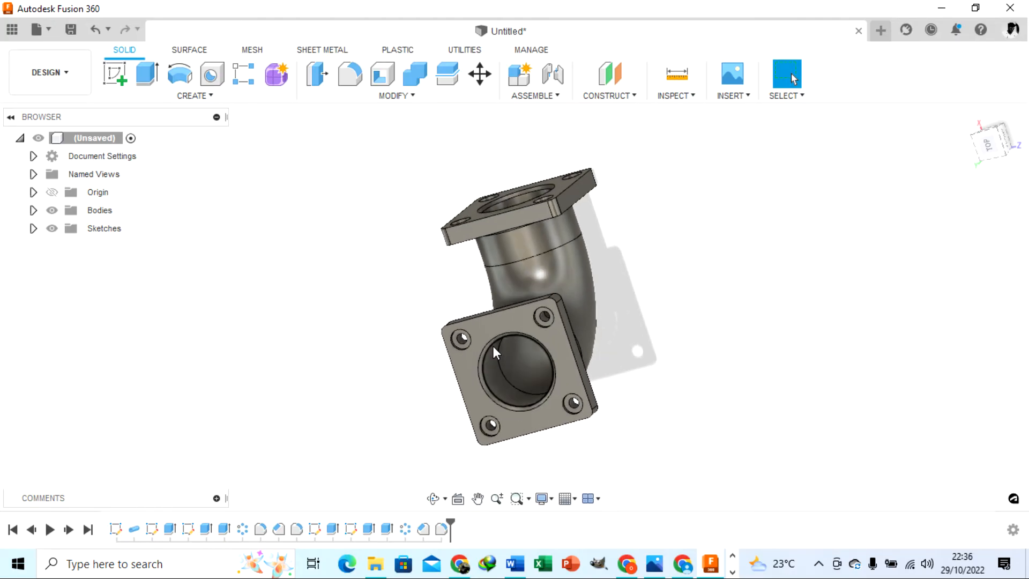
pyautogui.click(435, 497)
pyautogui.moveTo(412, 439); pyautogui.dragTo(474, 374)
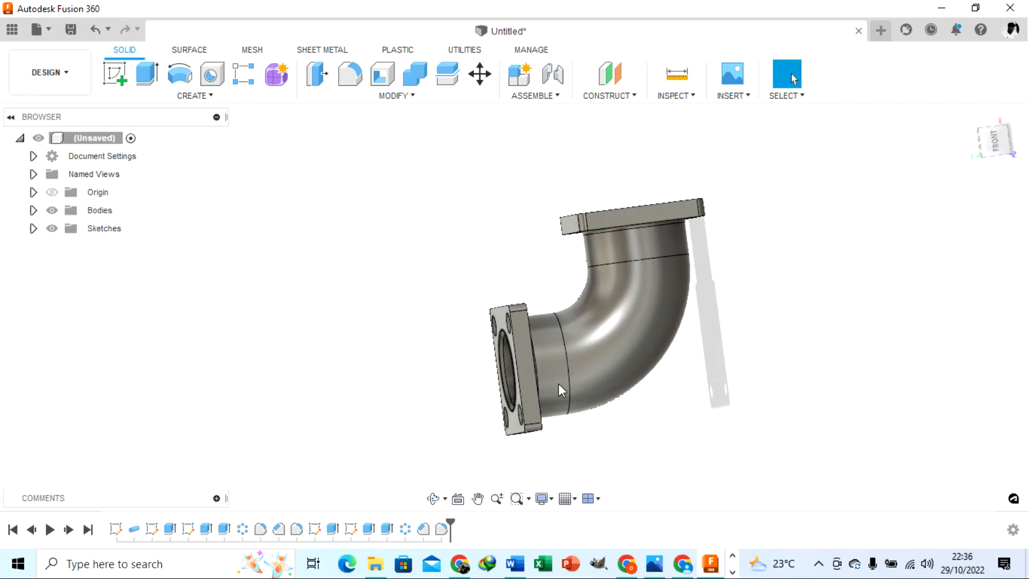
pyautogui.scroll(3, 609, 338)
pyautogui.scroll(-3, 593, 275)
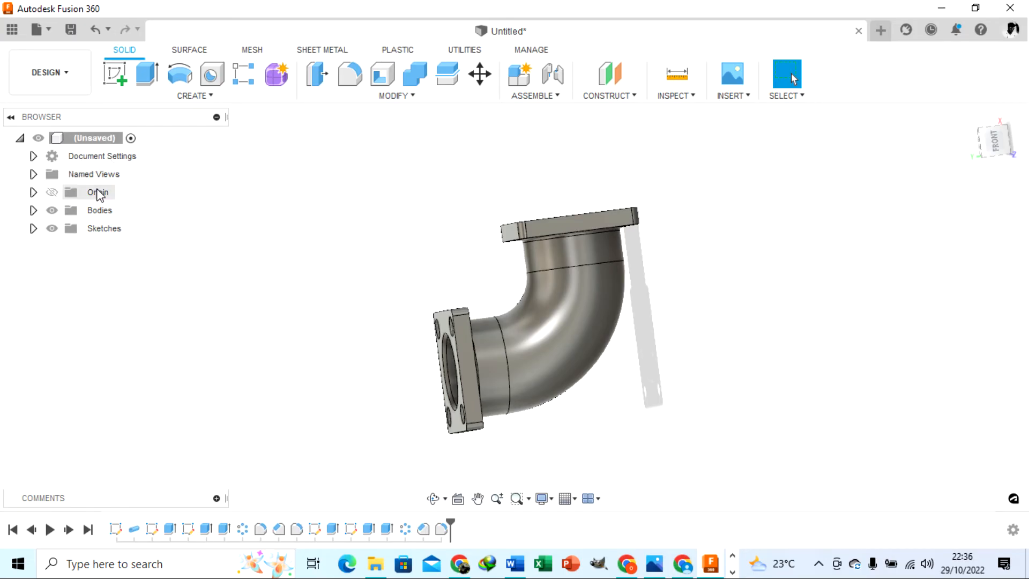
# Step: Apply a copper appearance from the Metal library's Copper category to the whole elbow and finish the appearance editing
pyautogui.click(89, 140)
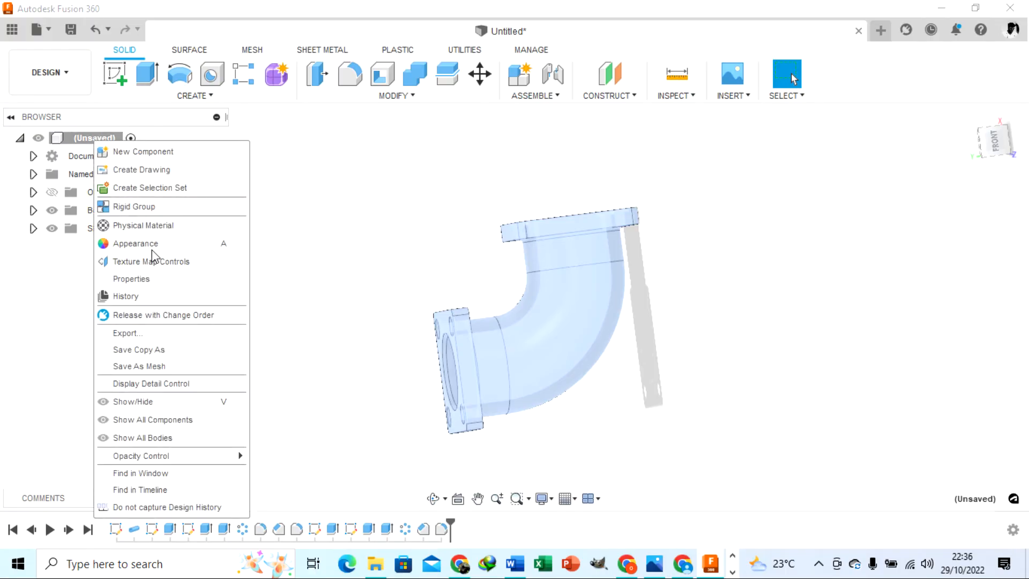
pyautogui.click(139, 243)
pyautogui.scroll(-3, 775, 380)
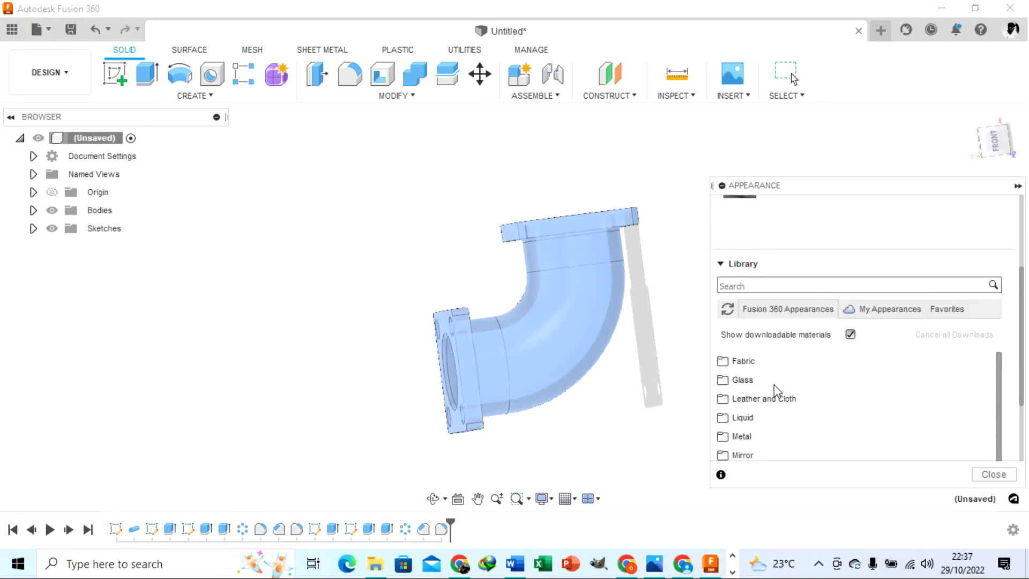
pyautogui.scroll(-1, 773, 385)
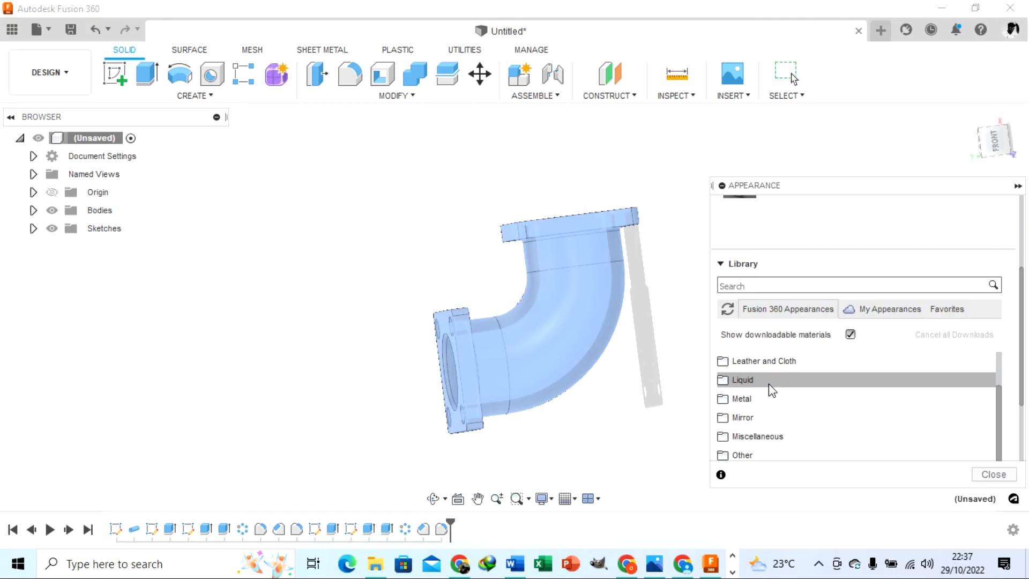
pyautogui.scroll(-2, 787, 421)
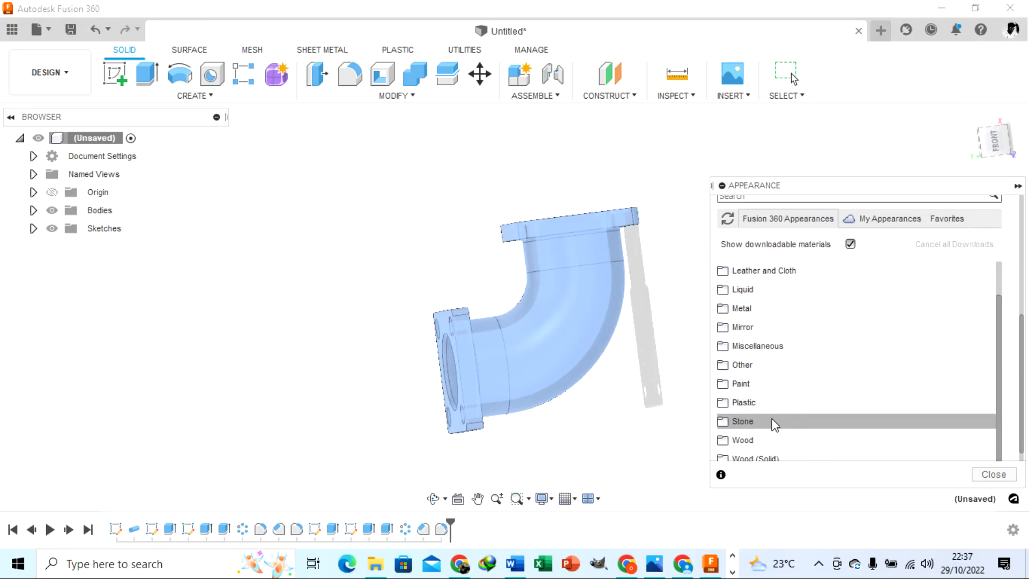
pyautogui.scroll(-1, 774, 423)
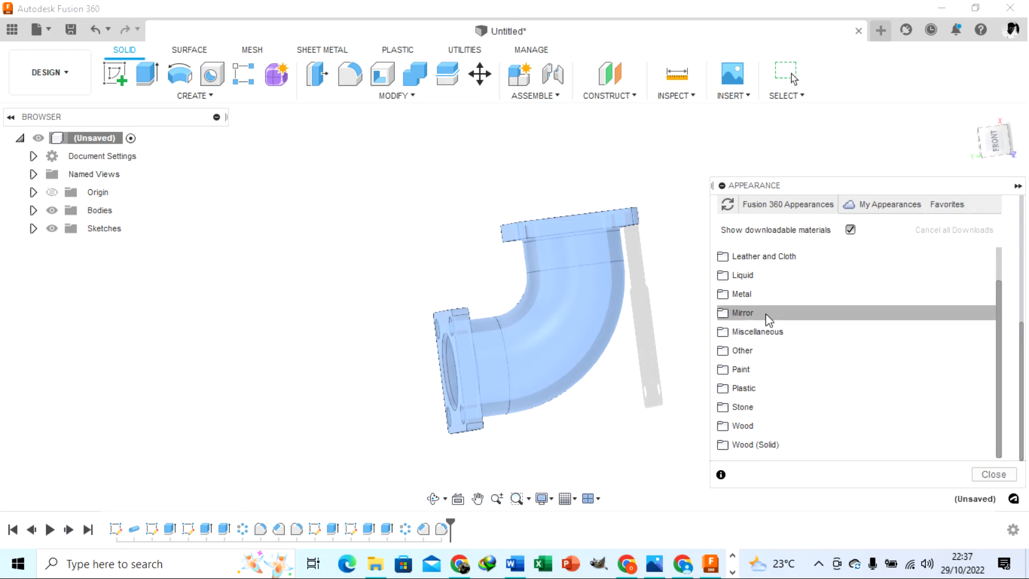
pyautogui.click(728, 296)
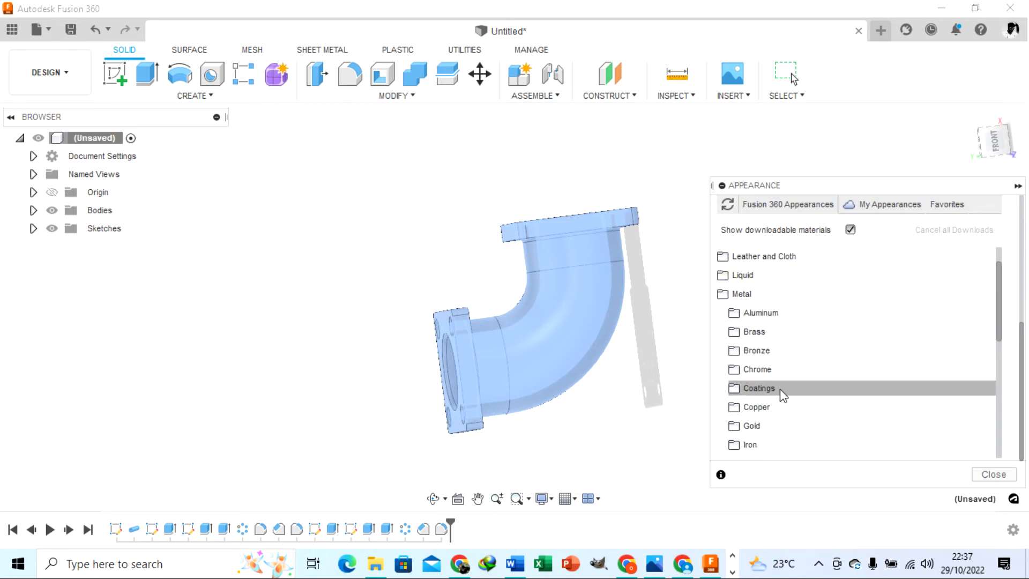
pyautogui.click(755, 407)
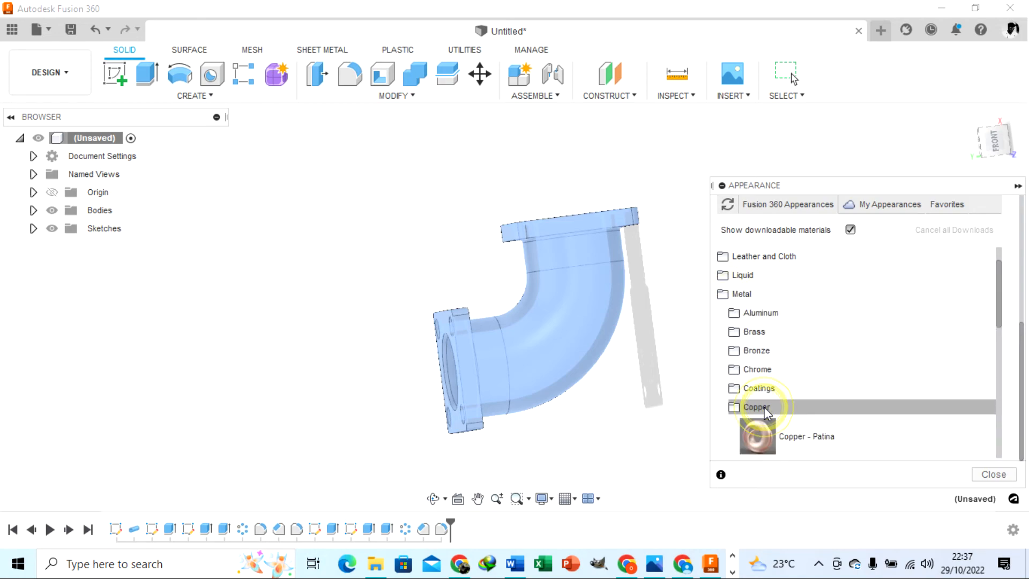
pyautogui.scroll(-3, 831, 418)
pyautogui.moveTo(814, 383); pyautogui.dragTo(575, 282)
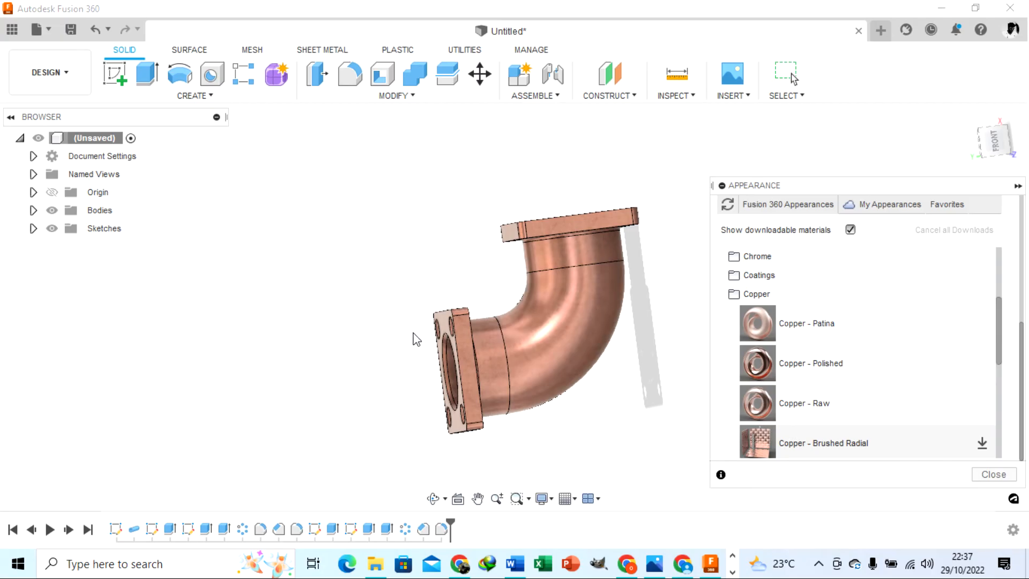
pyautogui.scroll(-2, 902, 321)
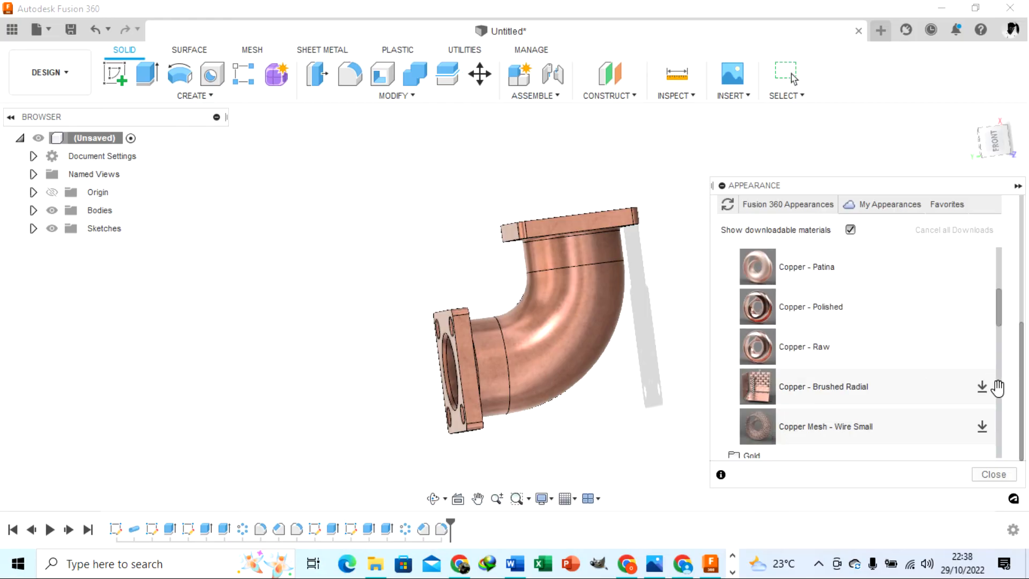
pyautogui.click(994, 475)
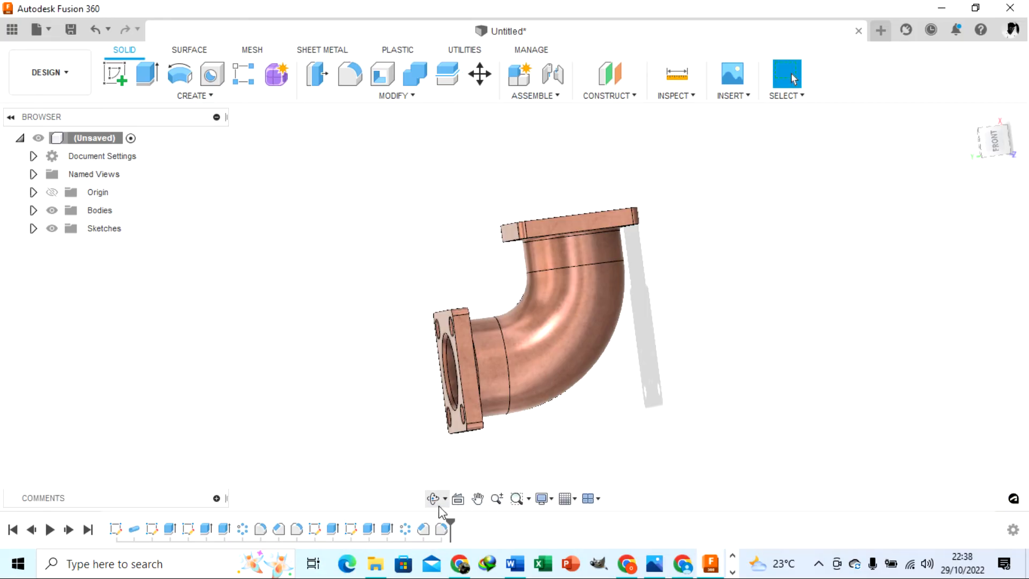
# Step: Review the copper elbow from all around, including the straight back view and the isometric home view
pyautogui.click(431, 499)
pyautogui.moveTo(536, 375); pyautogui.dragTo(505, 194)
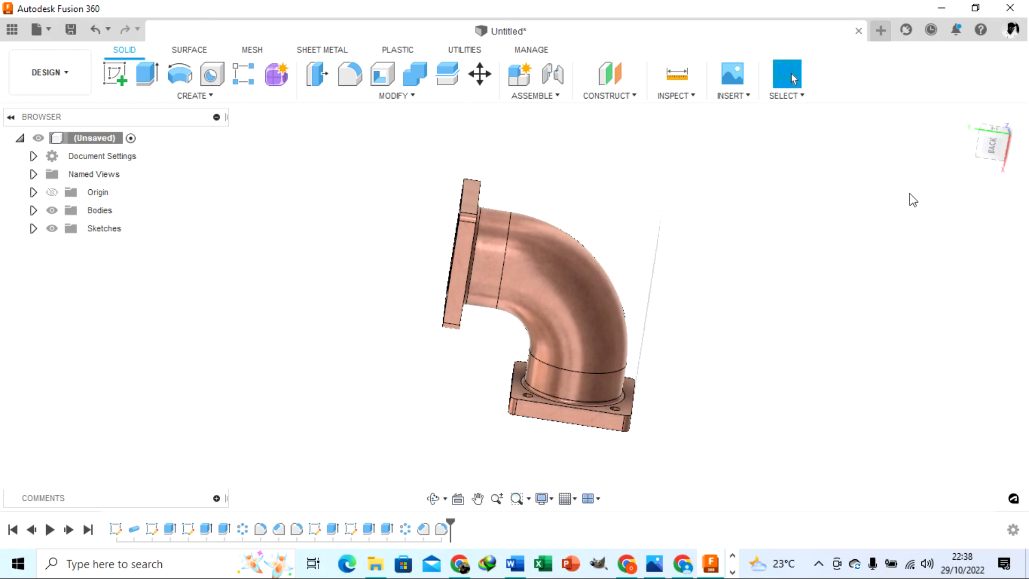
pyautogui.click(991, 148)
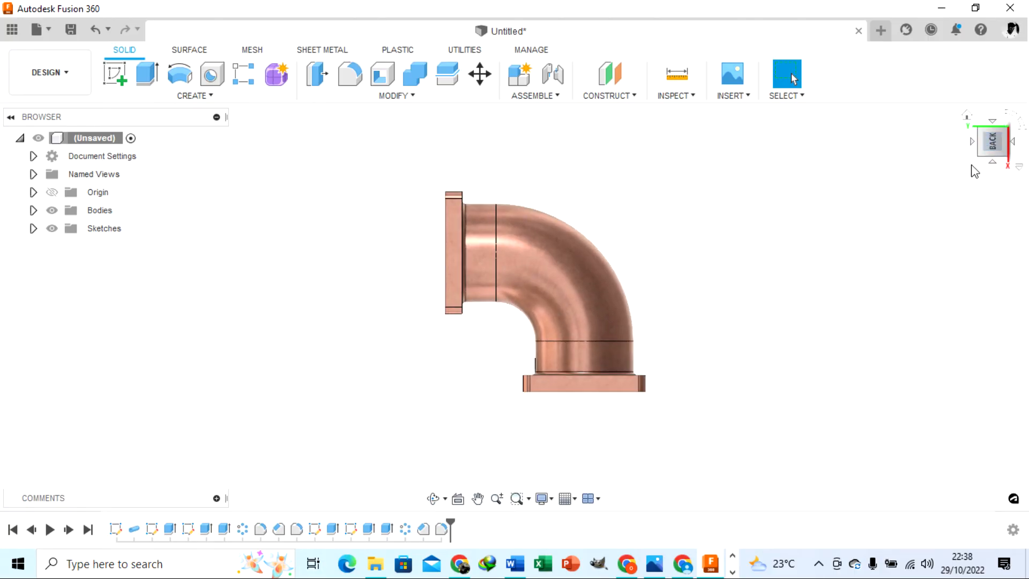
pyautogui.click(969, 115)
pyautogui.scroll(-4, 874, 205)
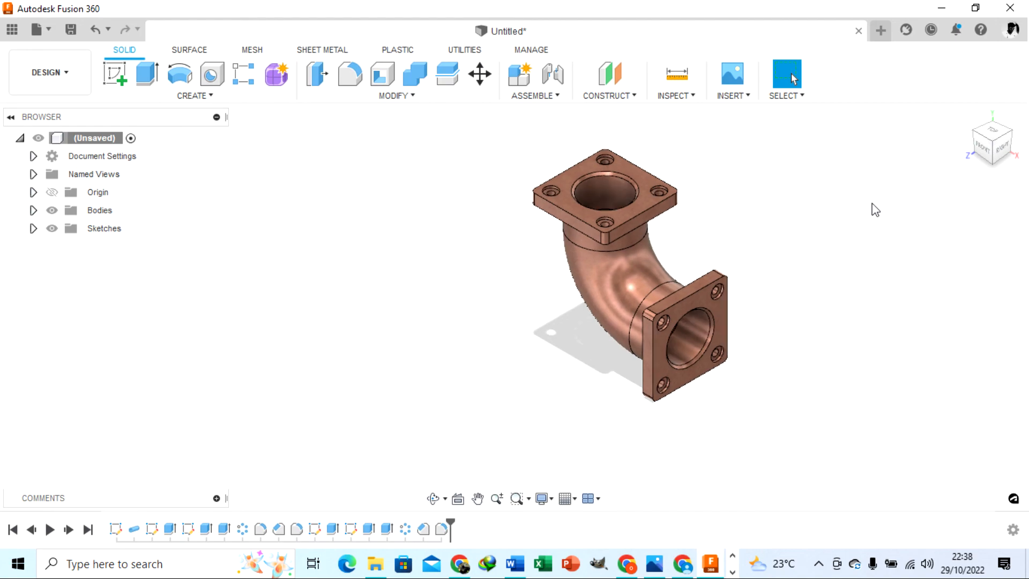
pyautogui.scroll(3, 780, 253)
pyautogui.scroll(-2, 721, 272)
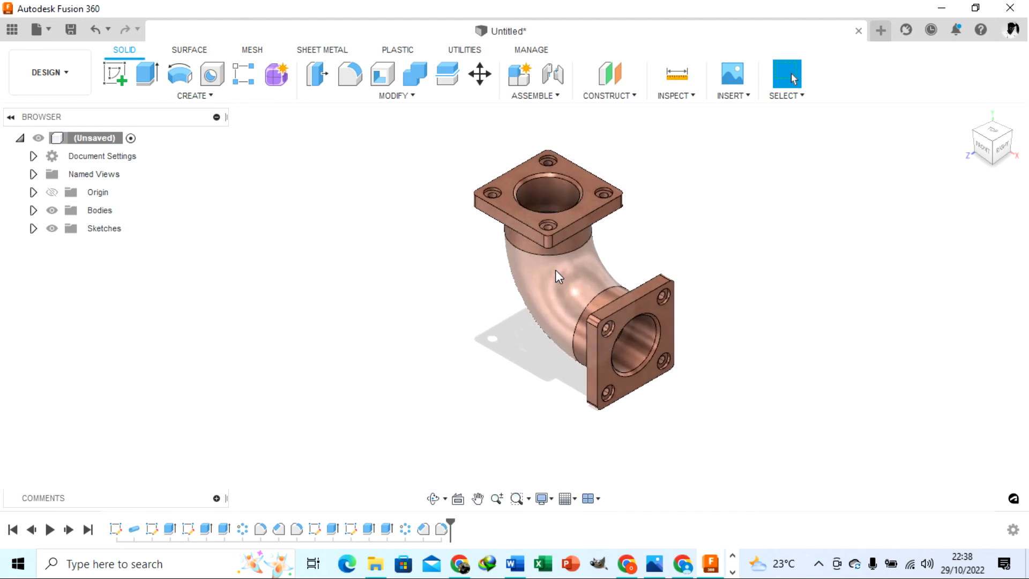
pyautogui.scroll(1, 730, 372)
pyautogui.scroll(-2, 719, 244)
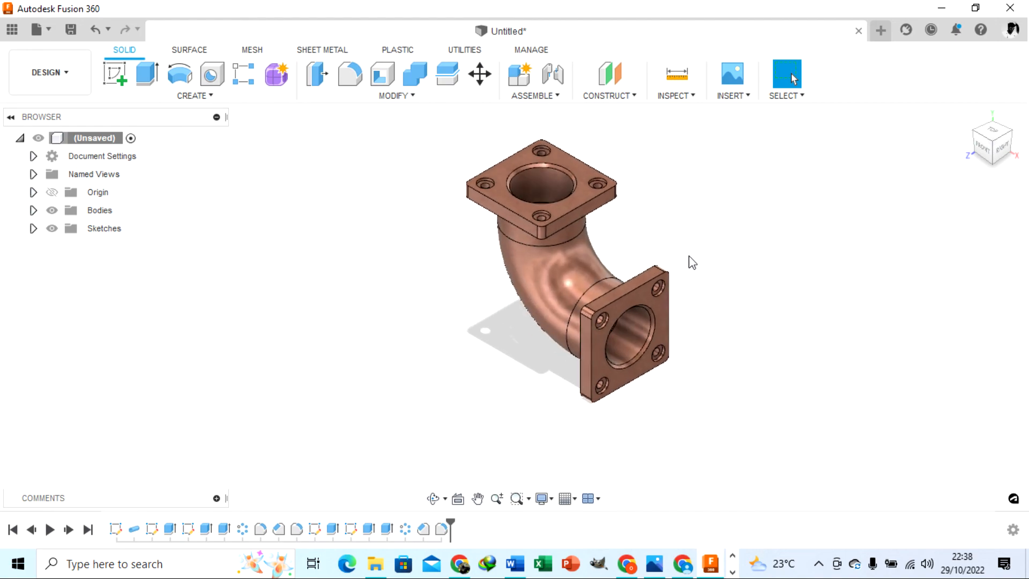
pyautogui.scroll(3, 689, 203)
pyautogui.scroll(-1, 673, 193)
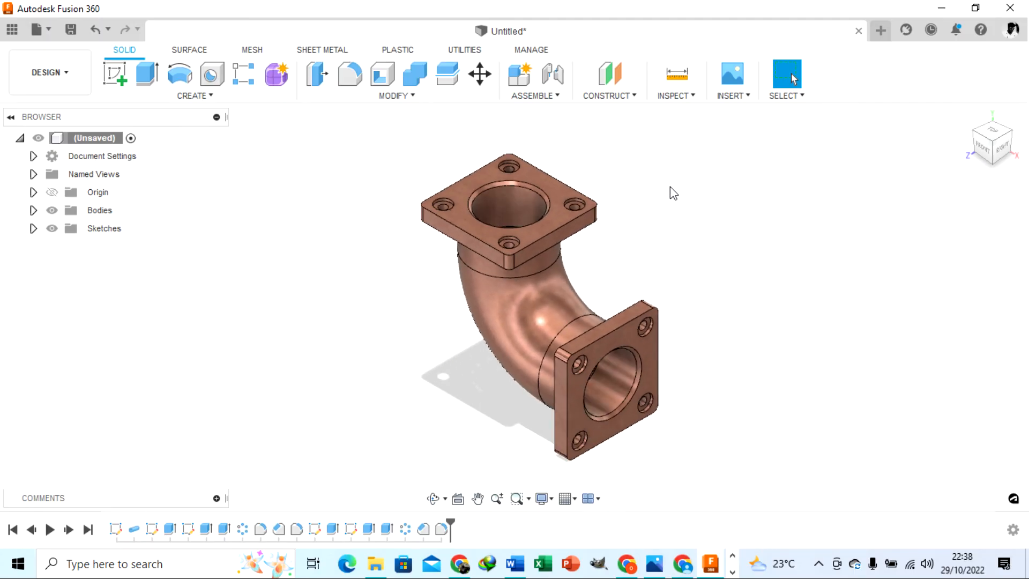
pyautogui.scroll(-2, 668, 399)
pyautogui.scroll(3, 674, 416)
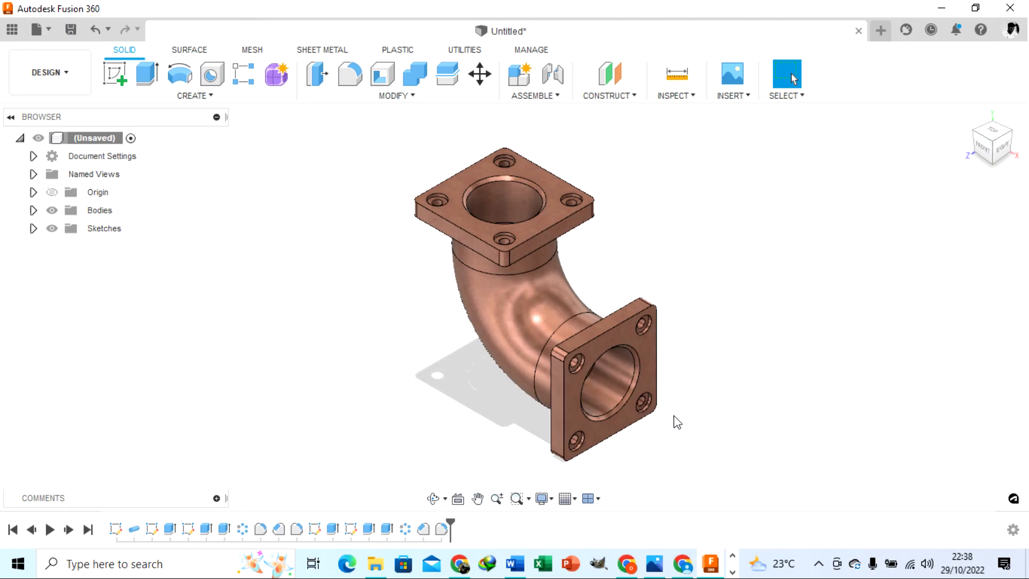
pyautogui.click(436, 498)
pyautogui.moveTo(482, 416); pyautogui.dragTo(581, 425)
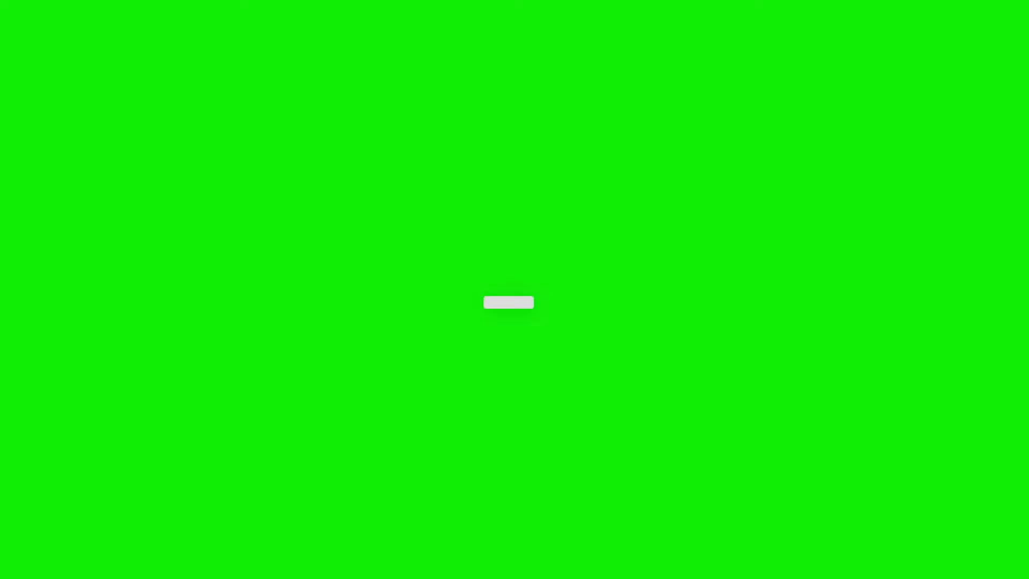